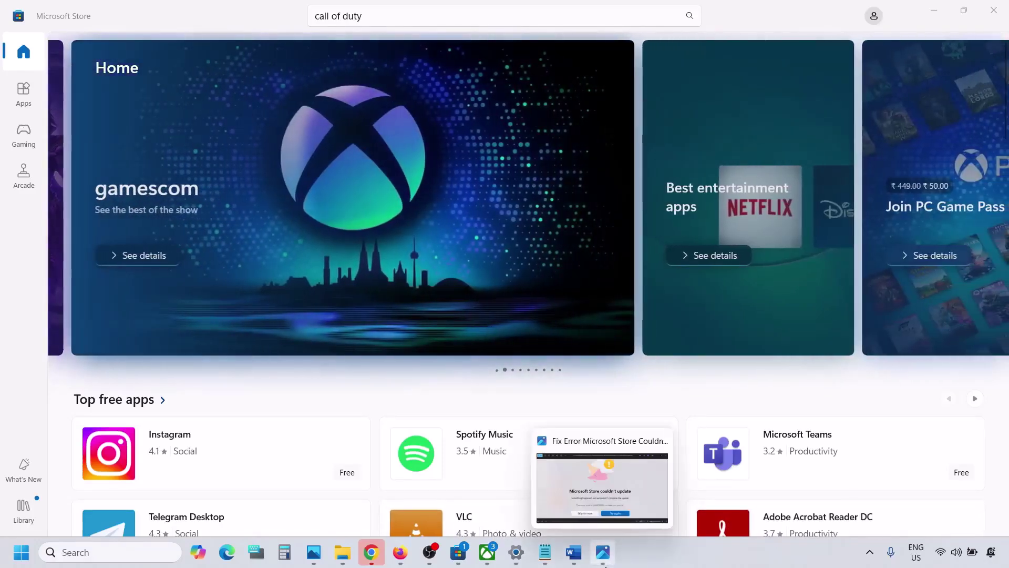
- Switch to the Word troubleshooting document and examine Step 1 on date, time, time zone and region
click(604, 564)
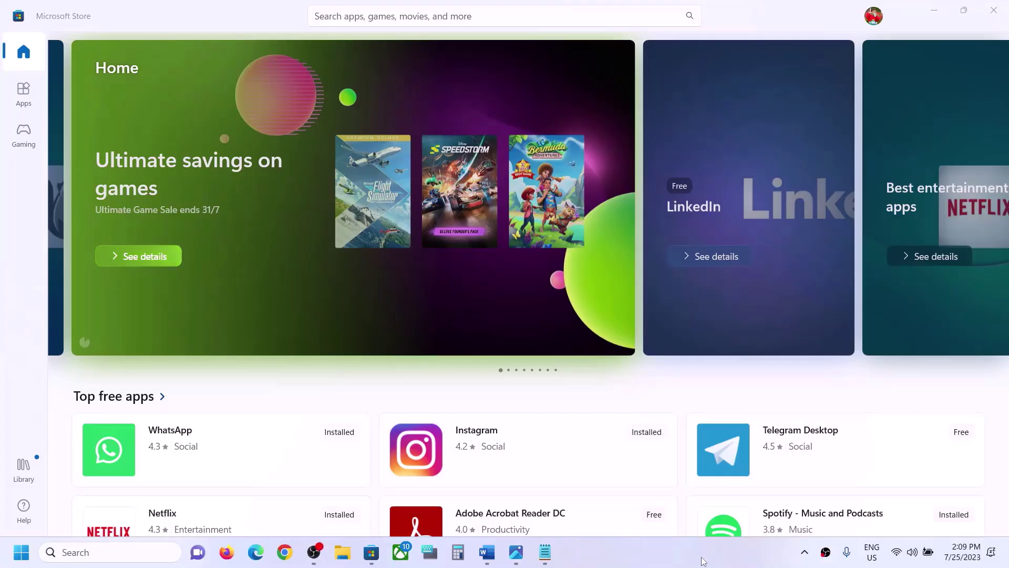
click(487, 552)
drag(410, 157, 479, 160)
drag(552, 157, 734, 158)
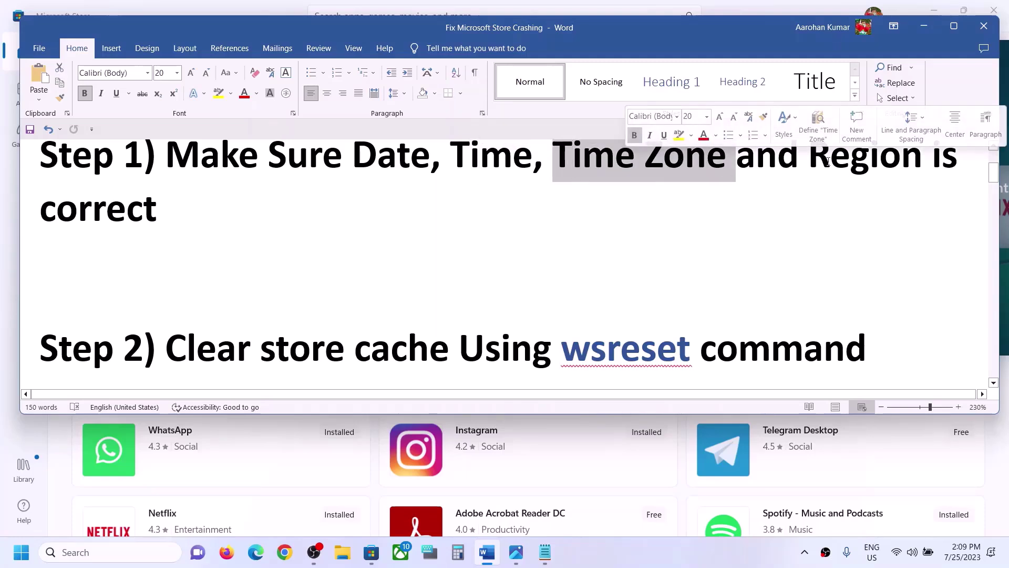
click(831, 160)
drag(863, 170, 609, 216)
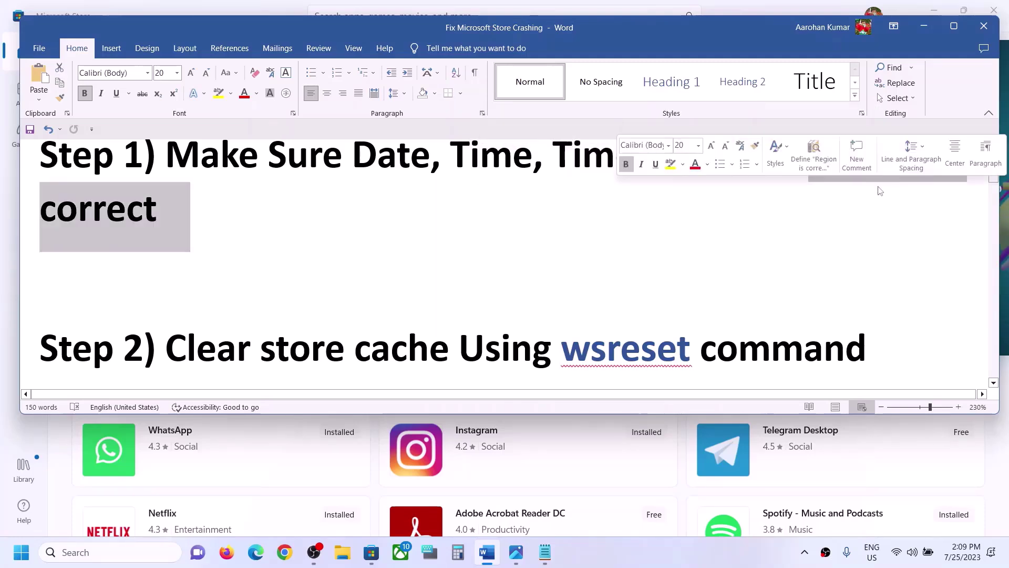
- In the Date & time settings, turn automatic time and automatic time zone off and back on, and sync the clock
right_click(956, 562)
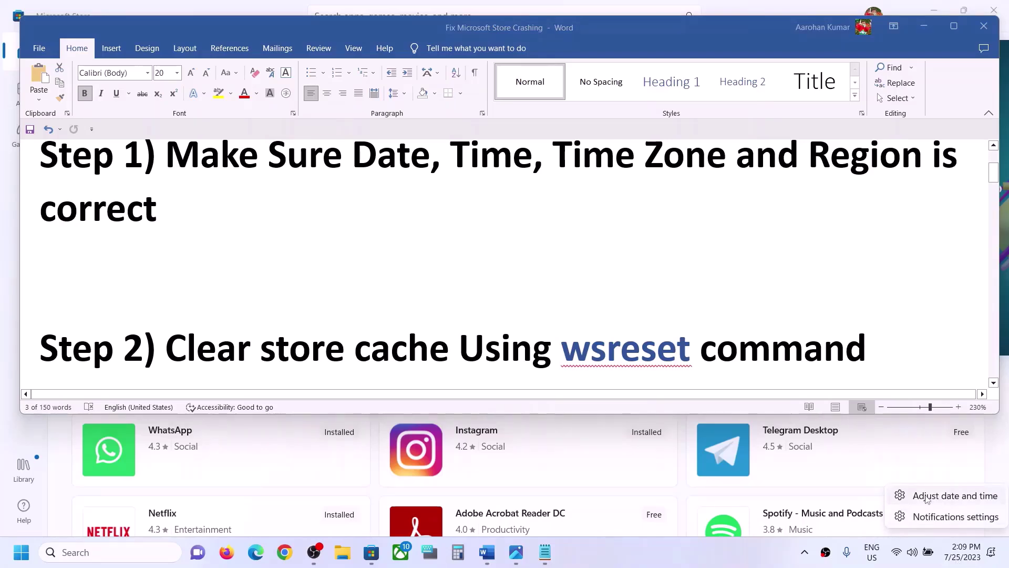
click(951, 497)
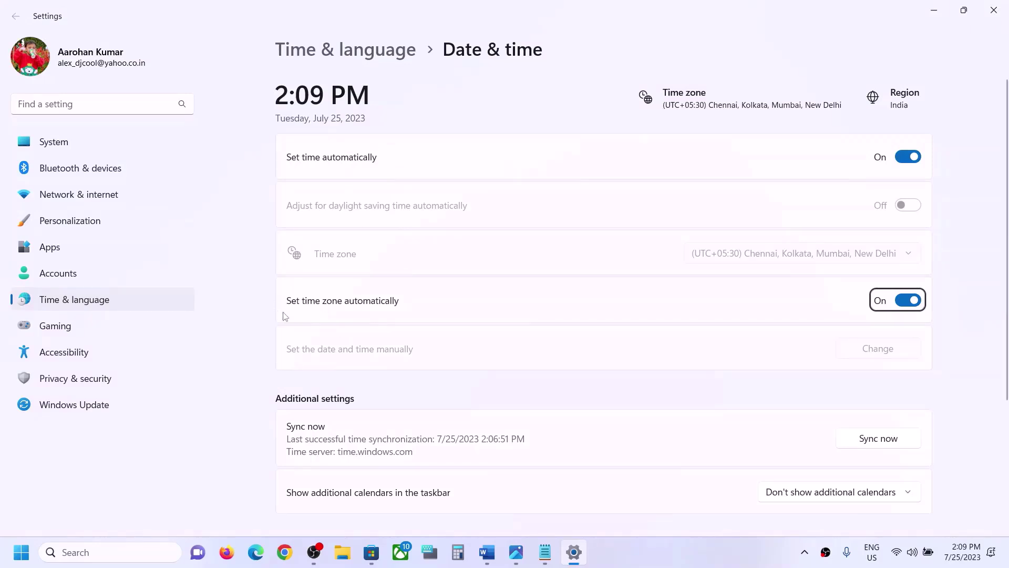
click(907, 157)
click(907, 300)
click(913, 158)
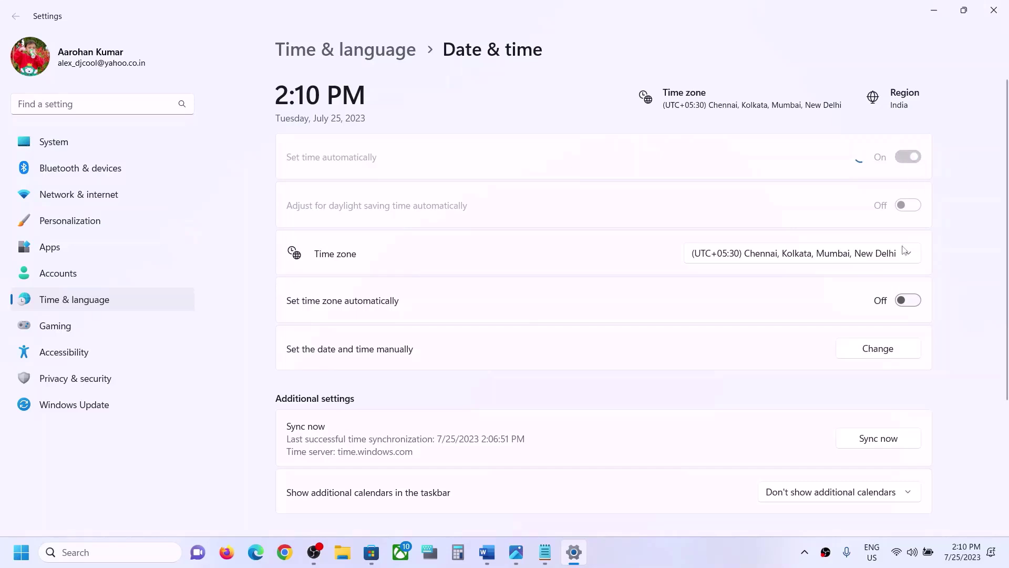
click(909, 301)
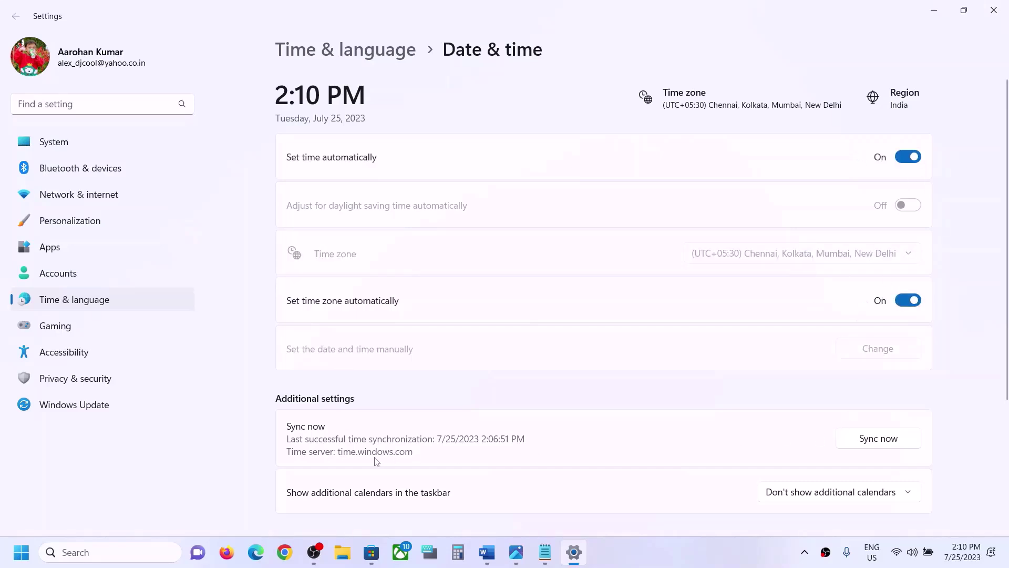
click(899, 443)
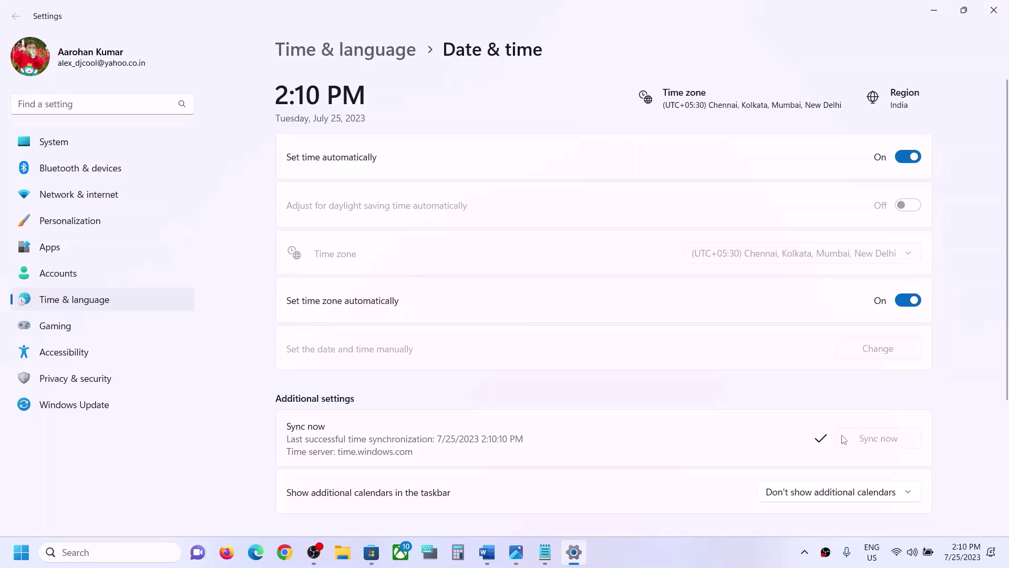
- Select India as the country or region in the Language & region settings and close Settings
click(114, 299)
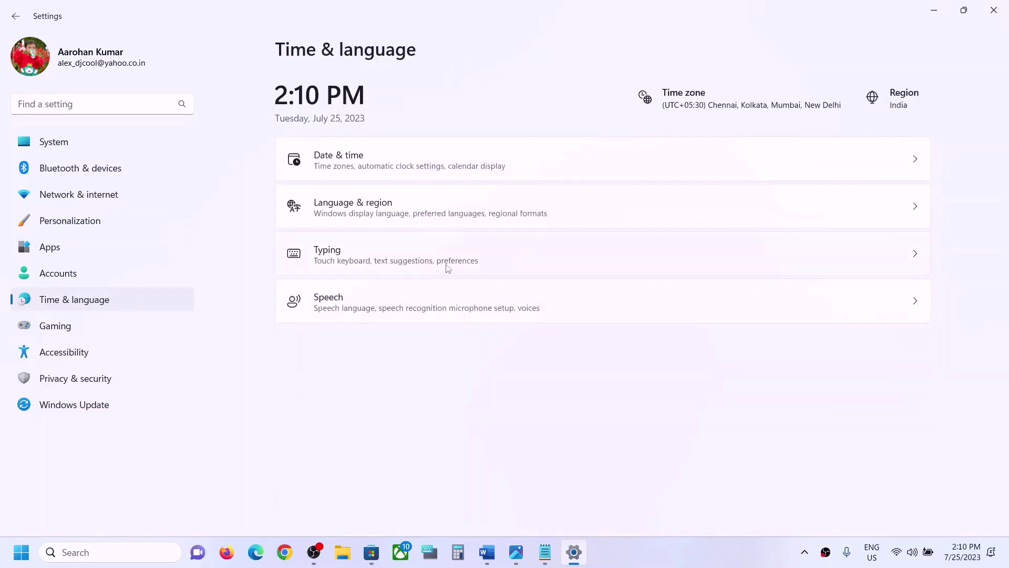
click(366, 209)
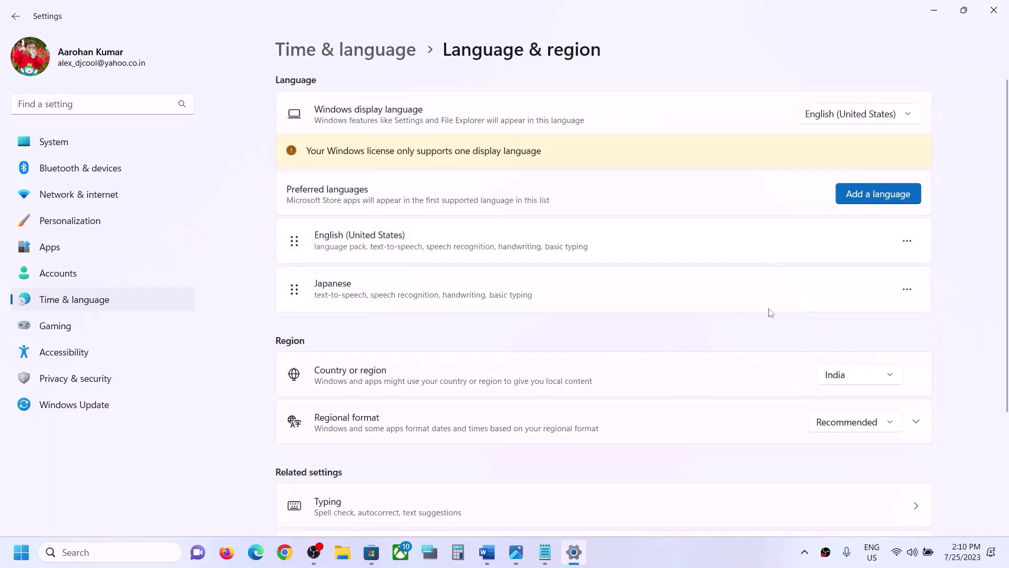
click(848, 382)
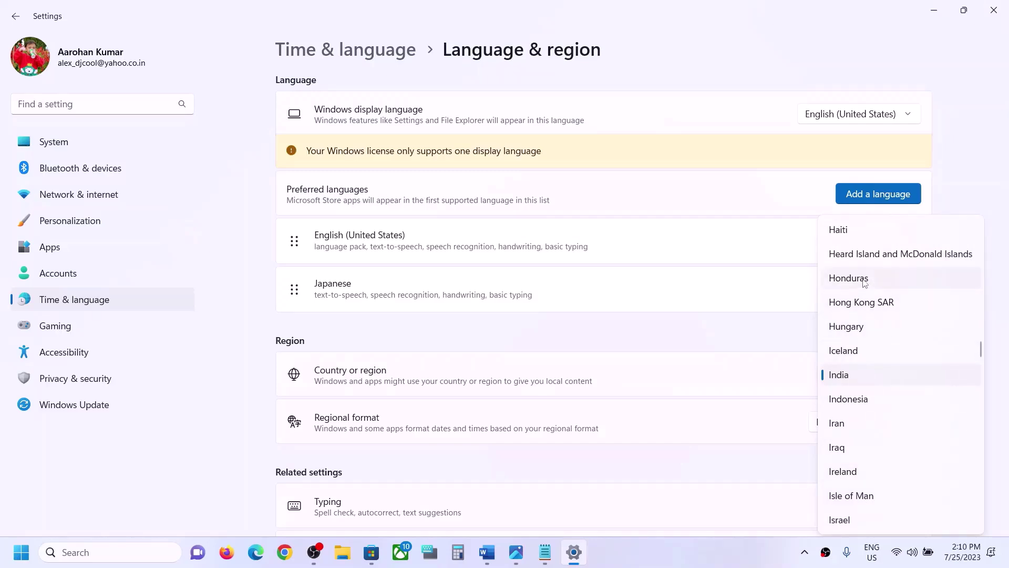
click(843, 383)
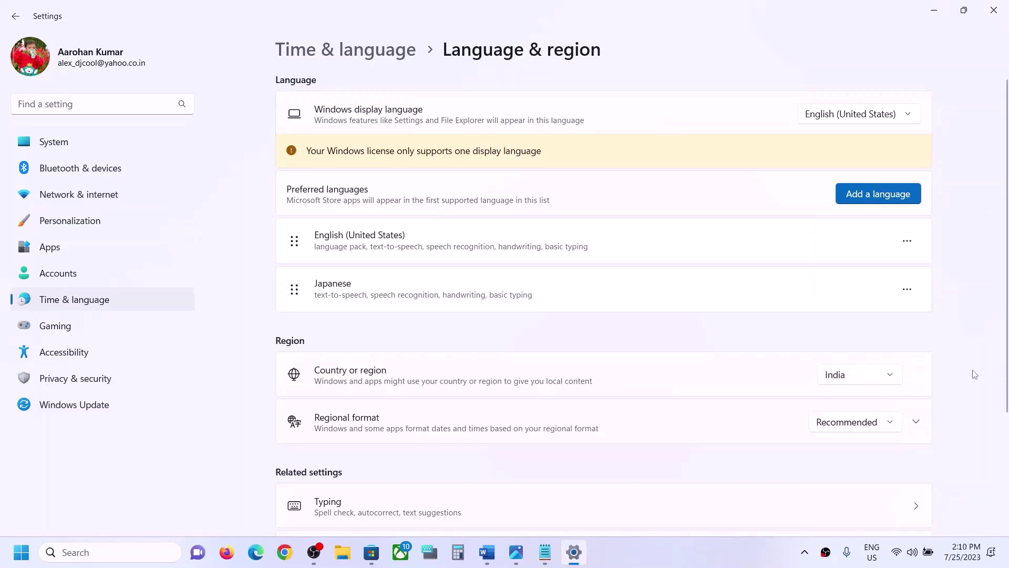
click(993, 10)
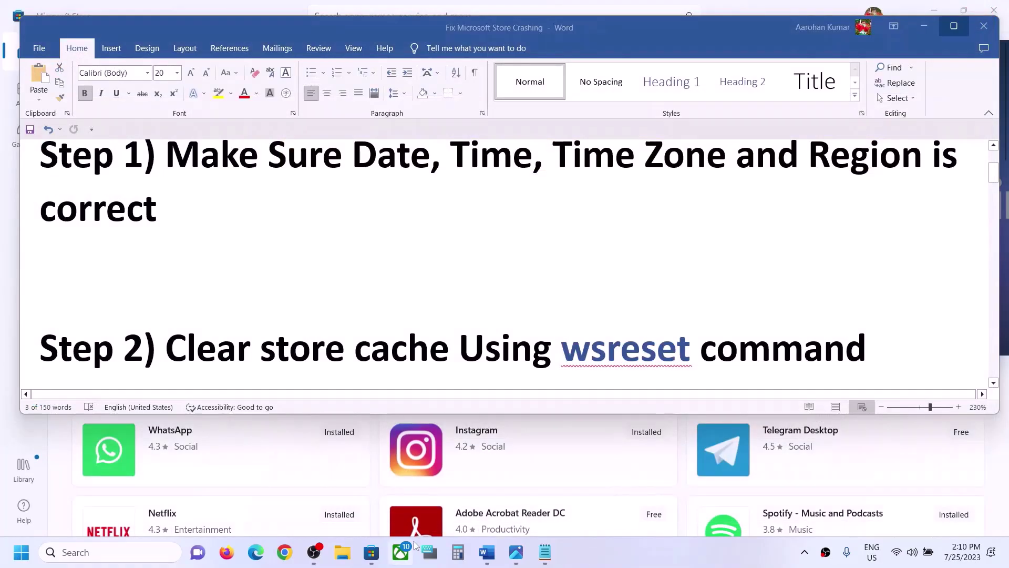
- Switch to Microsoft Store to check it, and close the Xbox app
click(402, 552)
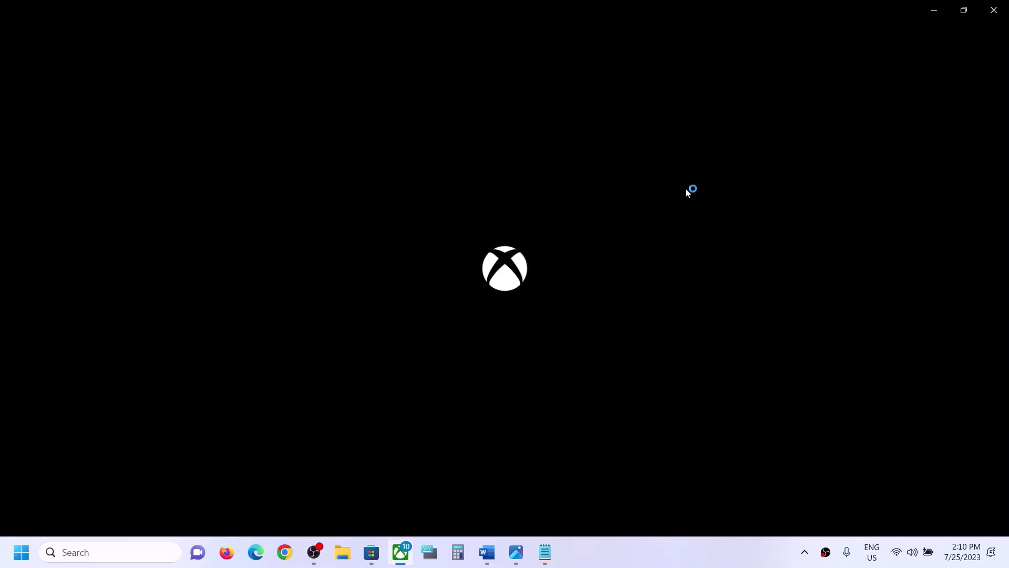
click(371, 552)
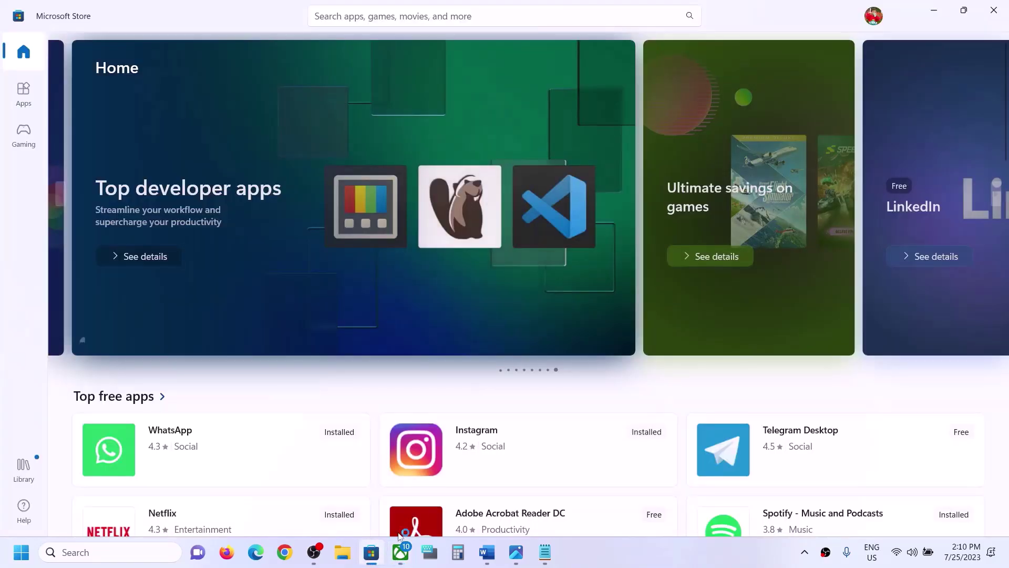
right_click(401, 552)
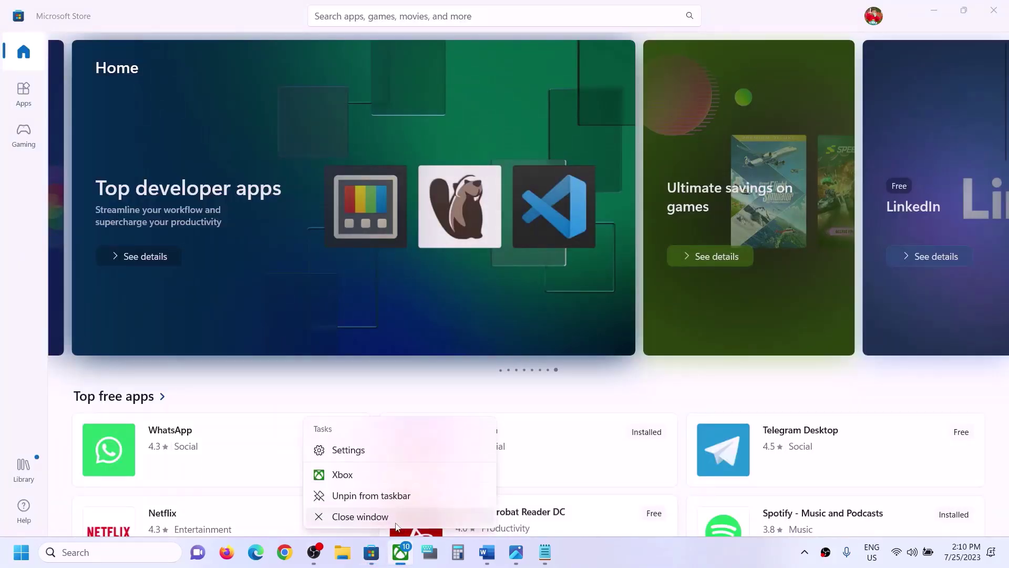
click(368, 516)
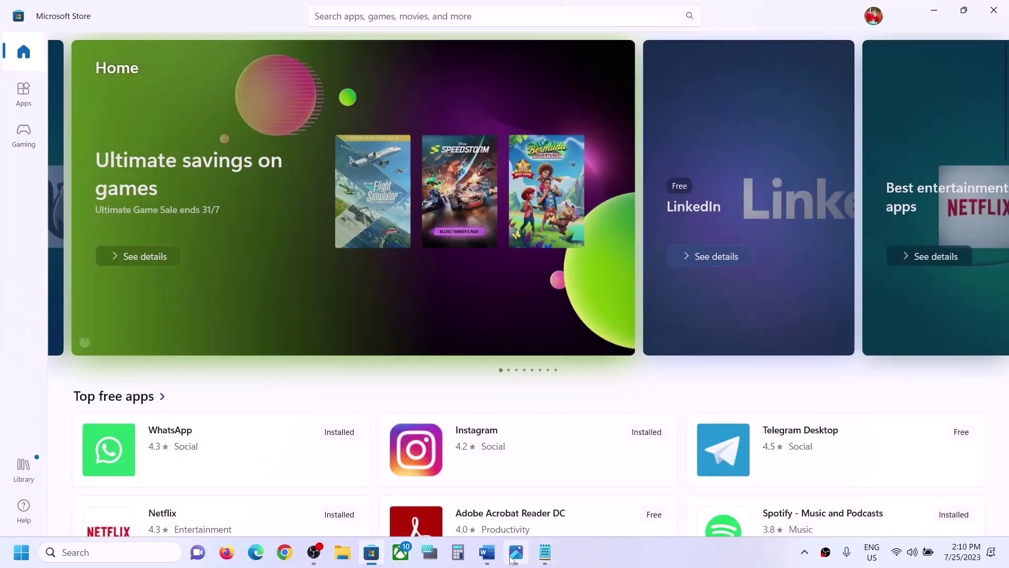
- Copy the wsreset command from Step 2 of the Word document and run it through Windows search
click(487, 553)
scroll(230, 321, down, 2)
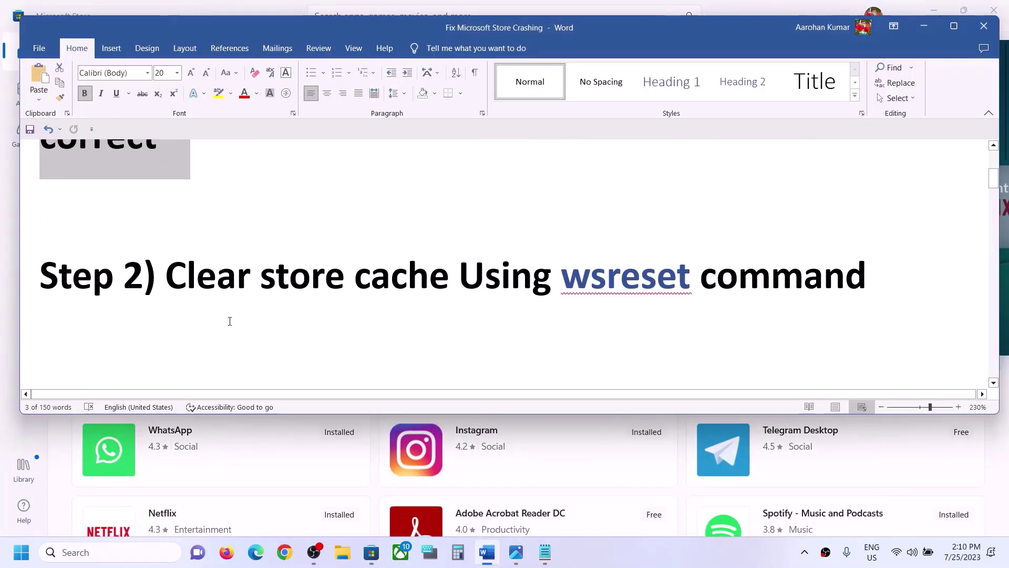
drag(168, 279, 778, 295)
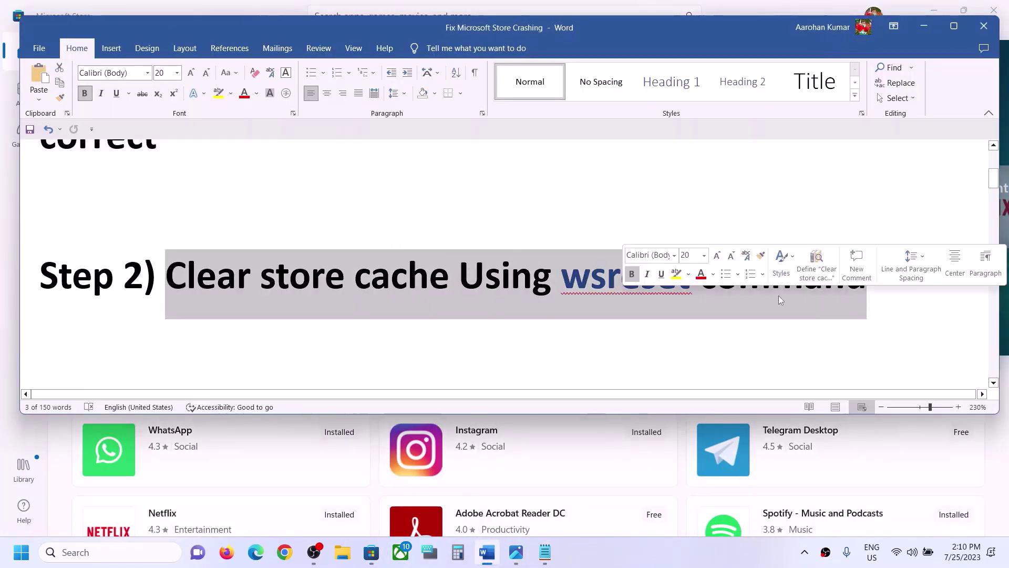
click(582, 308)
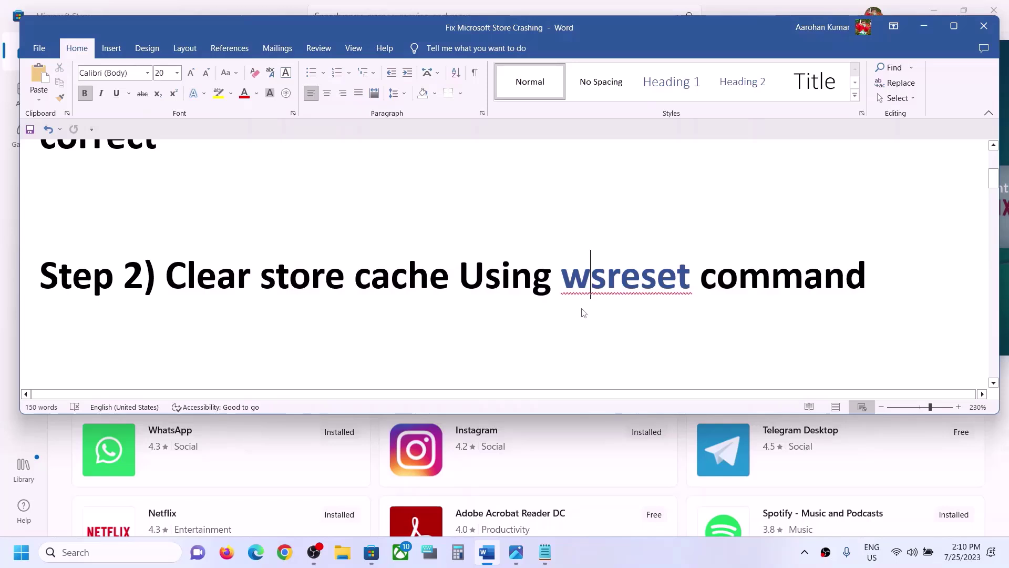
double_click(607, 284)
key(ctrl+c)
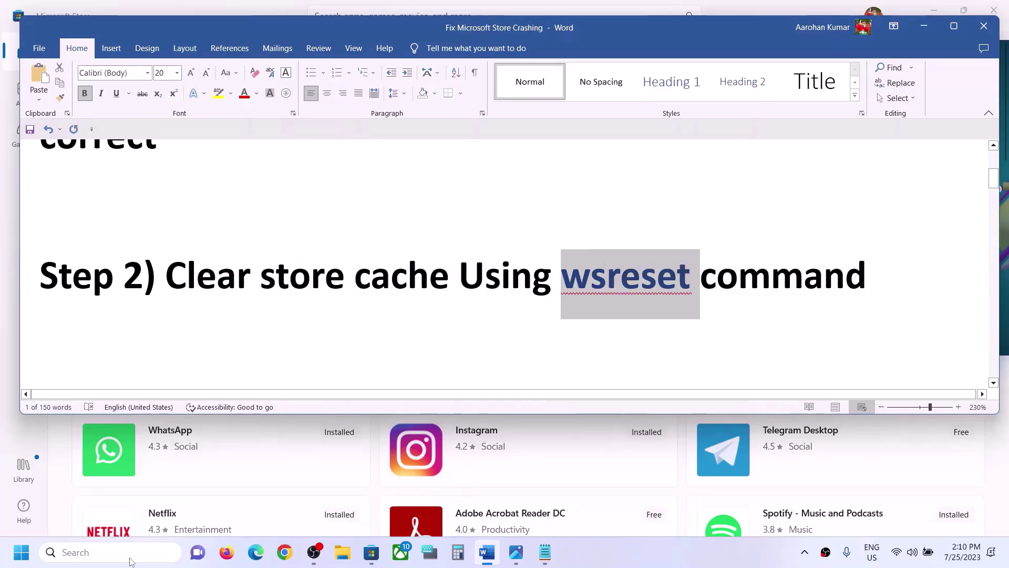
click(130, 558)
key(ctrl+v)
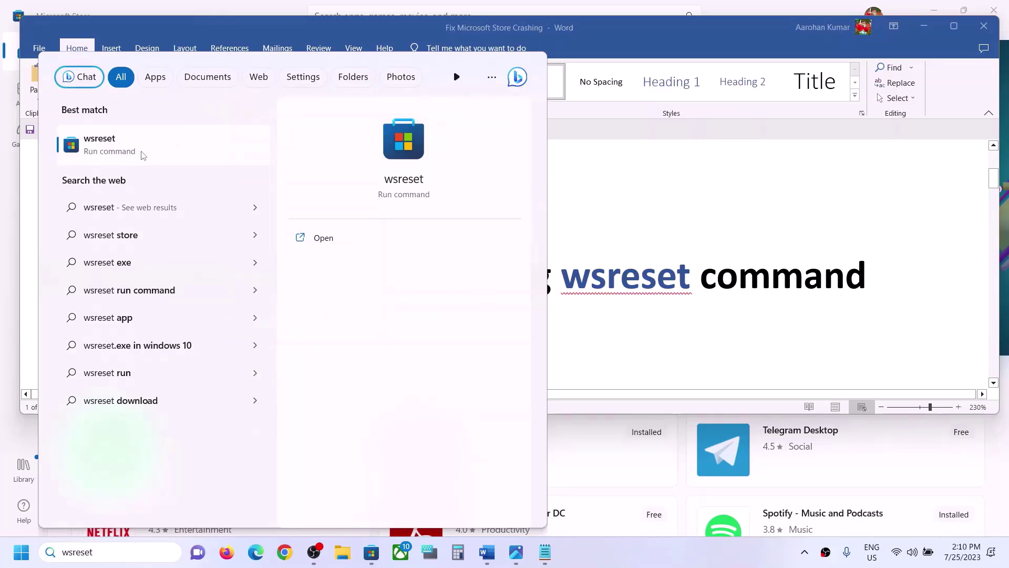
click(142, 152)
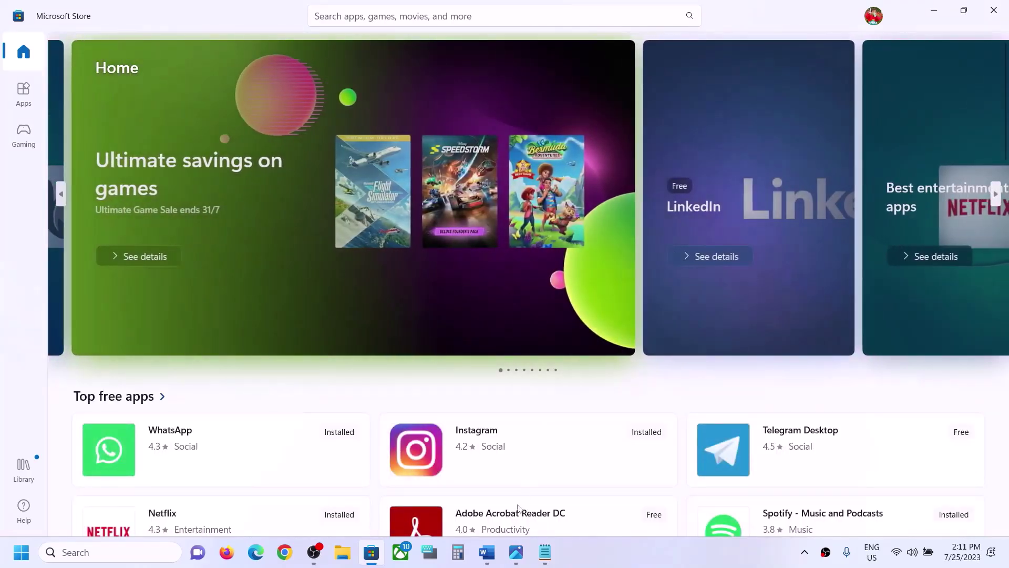
- In the Word document, append "/10" to the Step 3 heading "Update Windows 11"
click(488, 557)
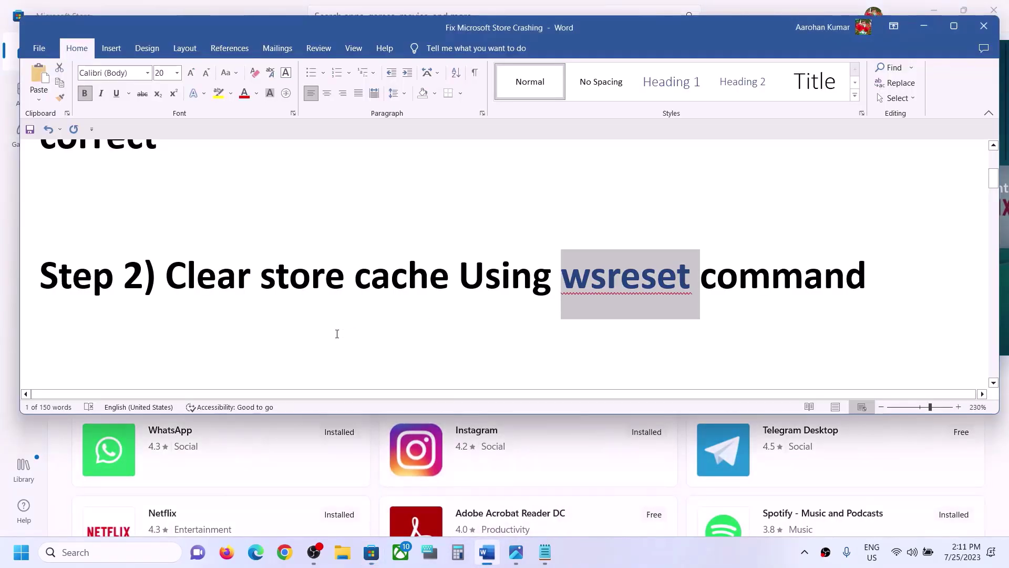
scroll(331, 313, down, 3)
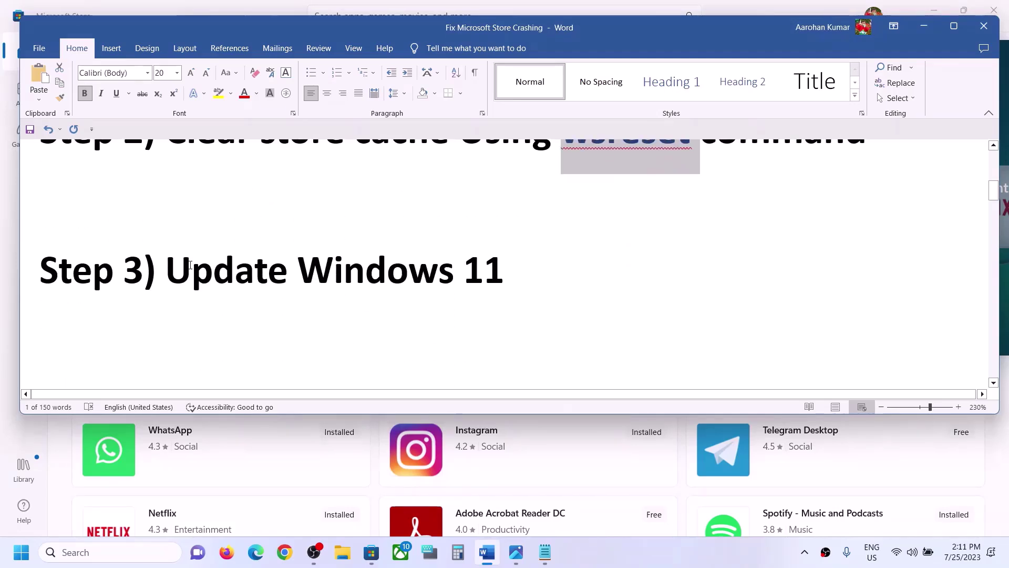
drag(488, 278, 496, 273)
click(498, 272)
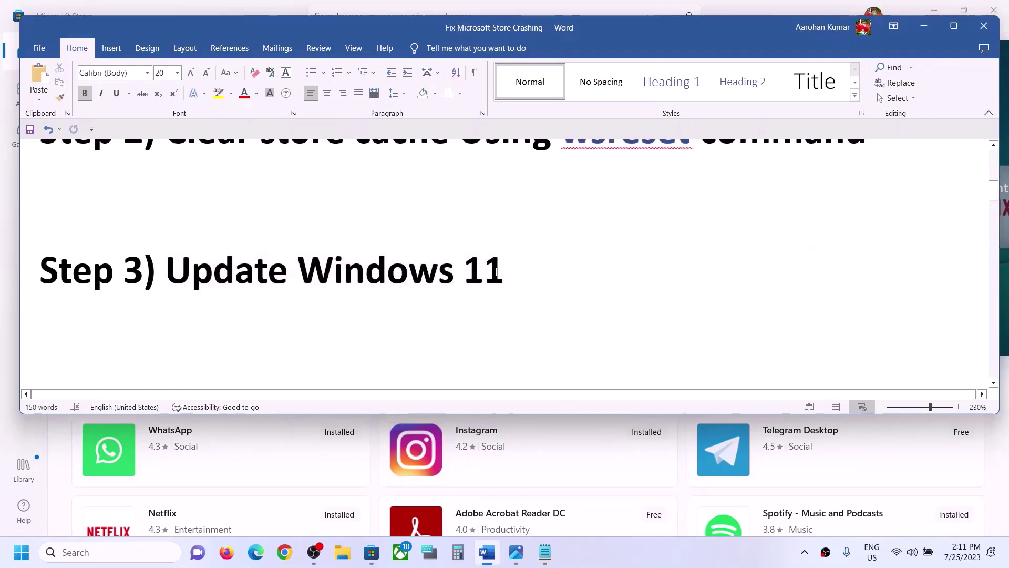
text(/10)
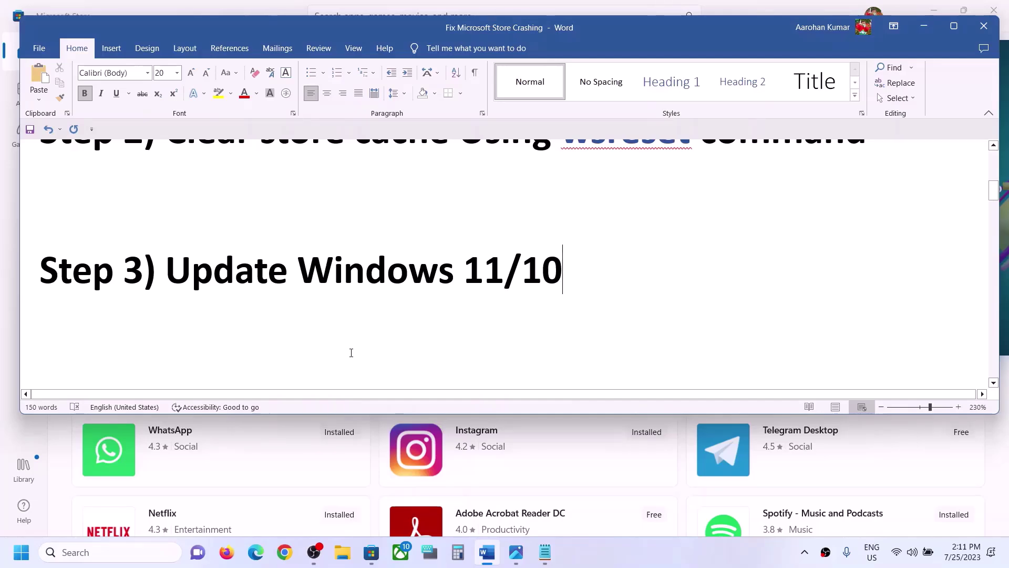
- Open the Windows Update settings and check for updates
key(super+i)
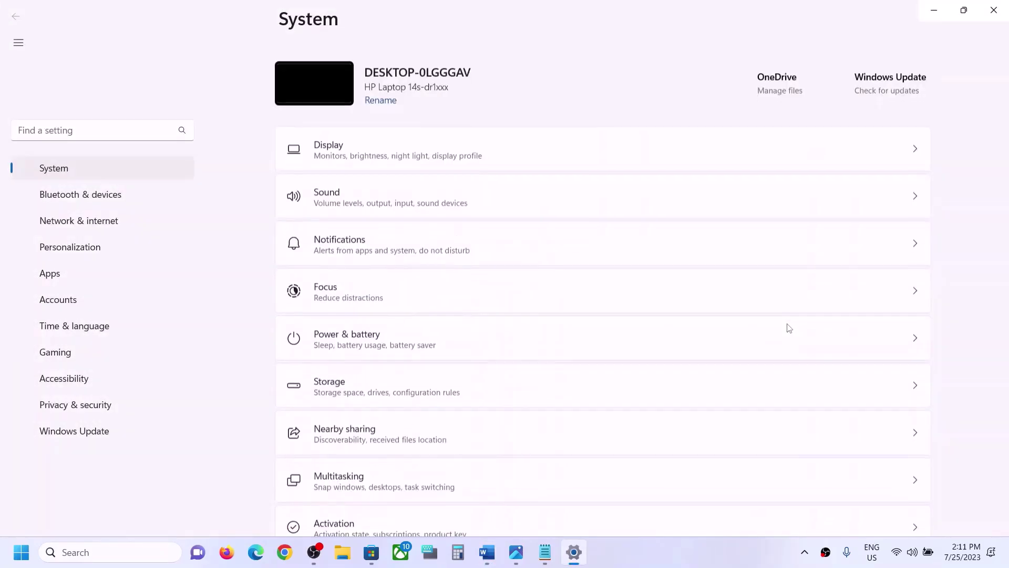
click(86, 413)
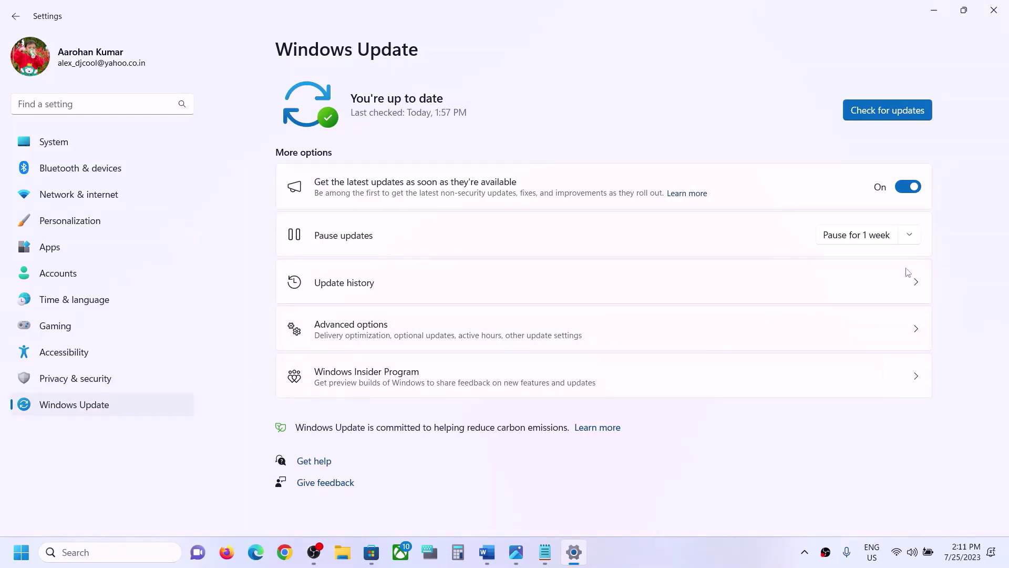
click(888, 112)
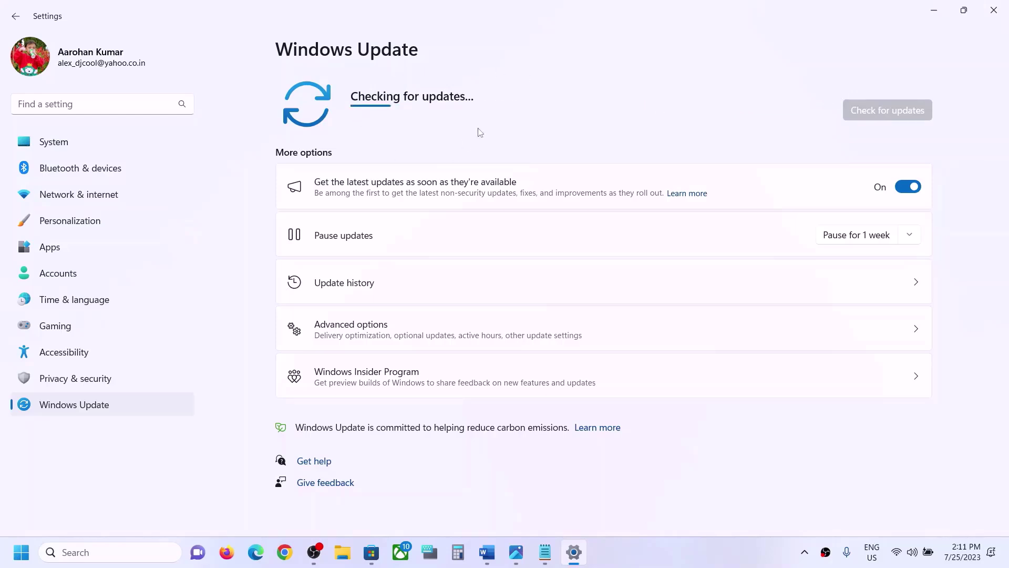
- View the Restart option among the Windows power options and dismiss them without restarting
click(21, 551)
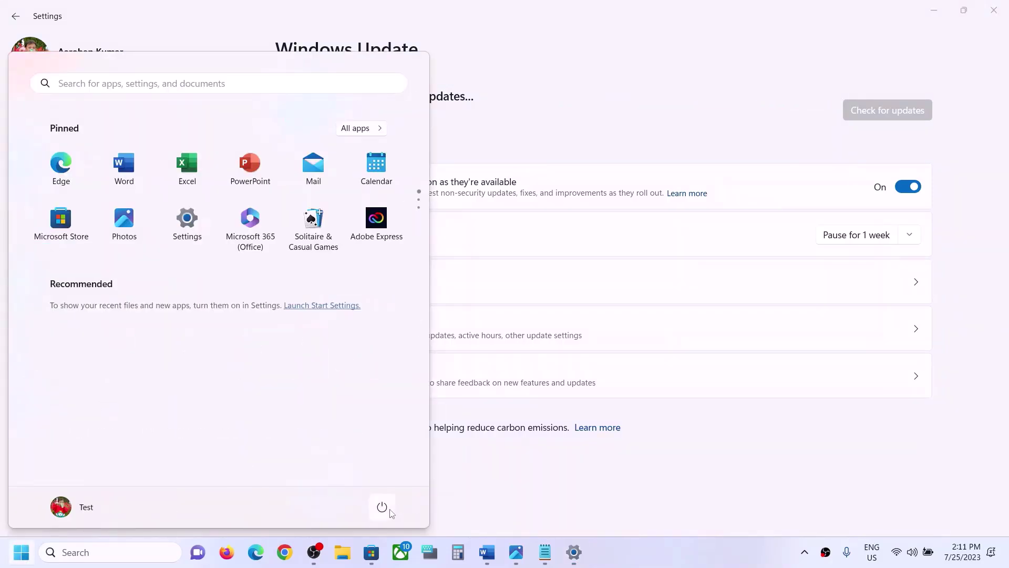
click(382, 507)
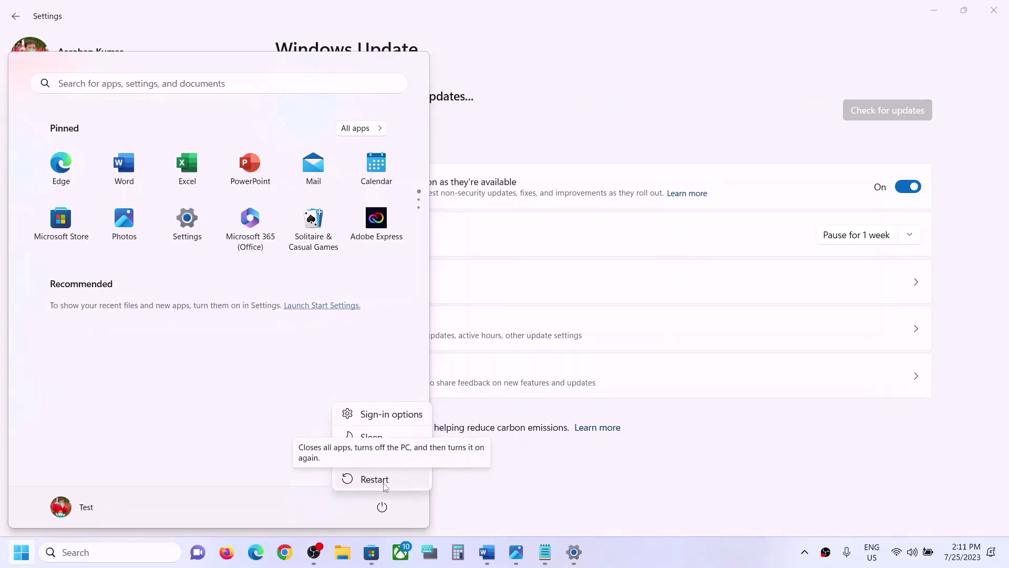
key(Escape)
click(982, 315)
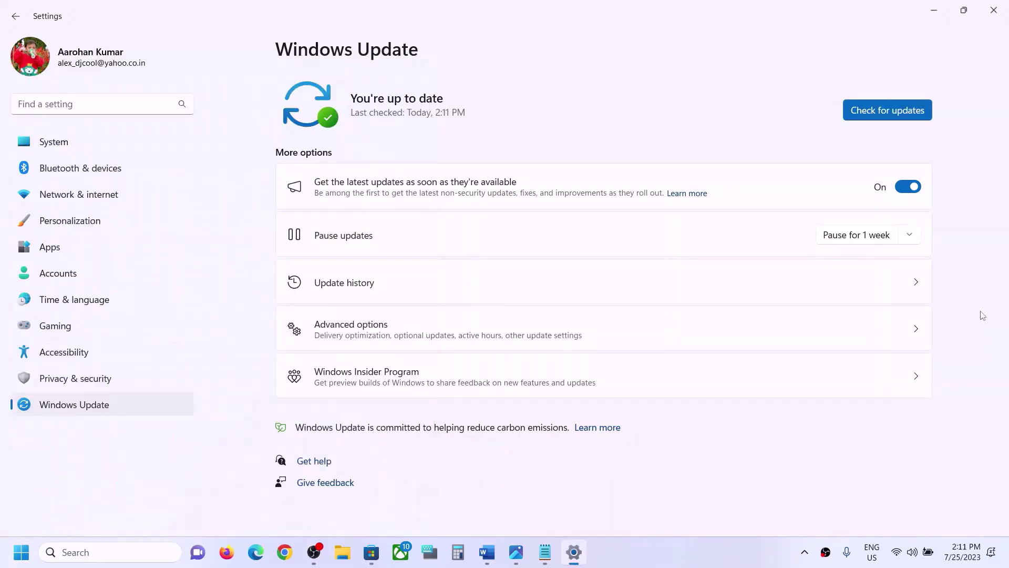
- Check Microsoft Store, and return to the Word document to read Step 4 on repairing or resetting the Store app
click(371, 551)
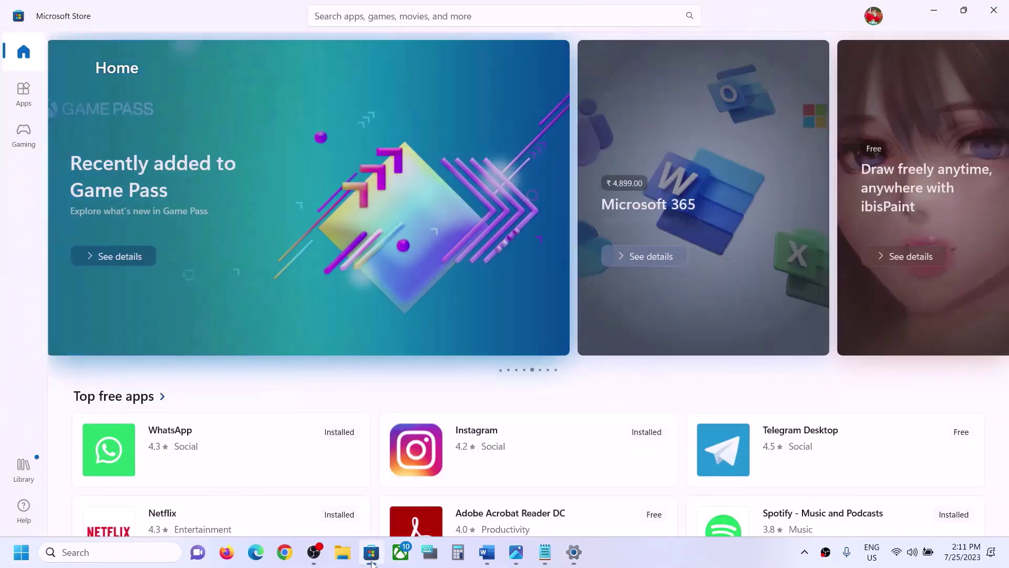
click(487, 552)
scroll(410, 289, down, 3)
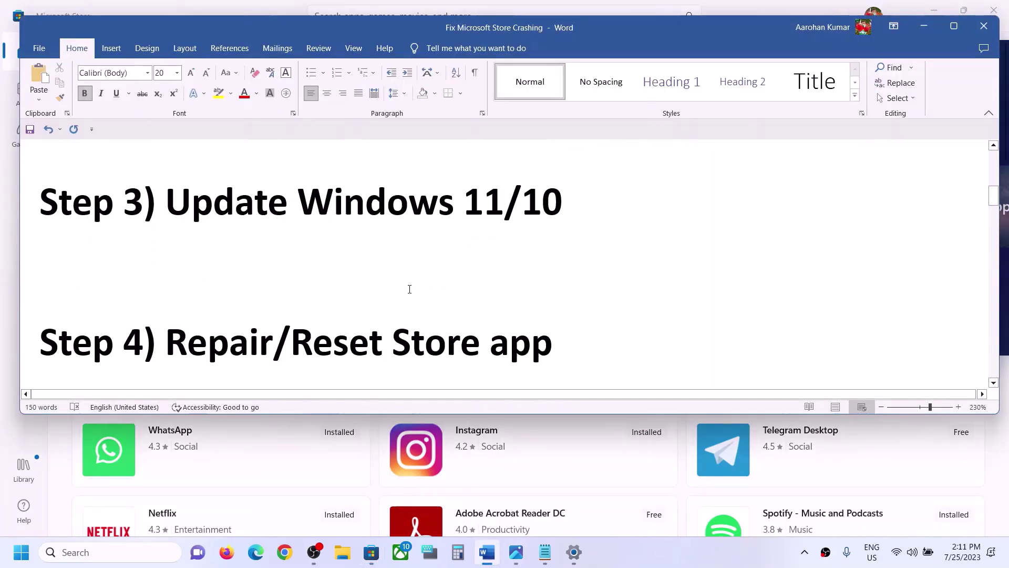
- Find Microsoft Store among the installed apps in Settings by searching for "store" and open its advanced options
scroll(410, 289, up, 2)
drag(166, 339, 502, 336)
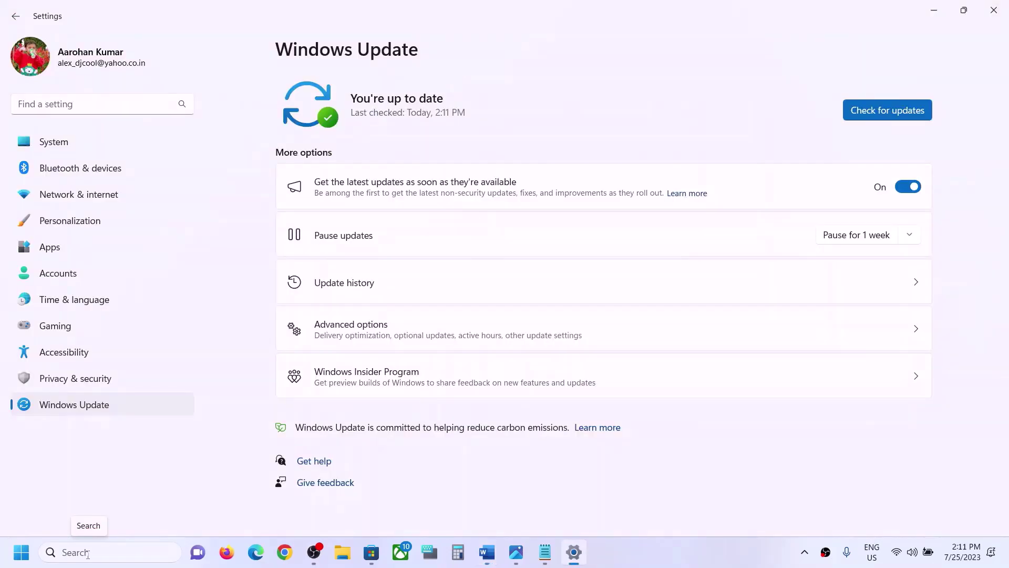
click(73, 256)
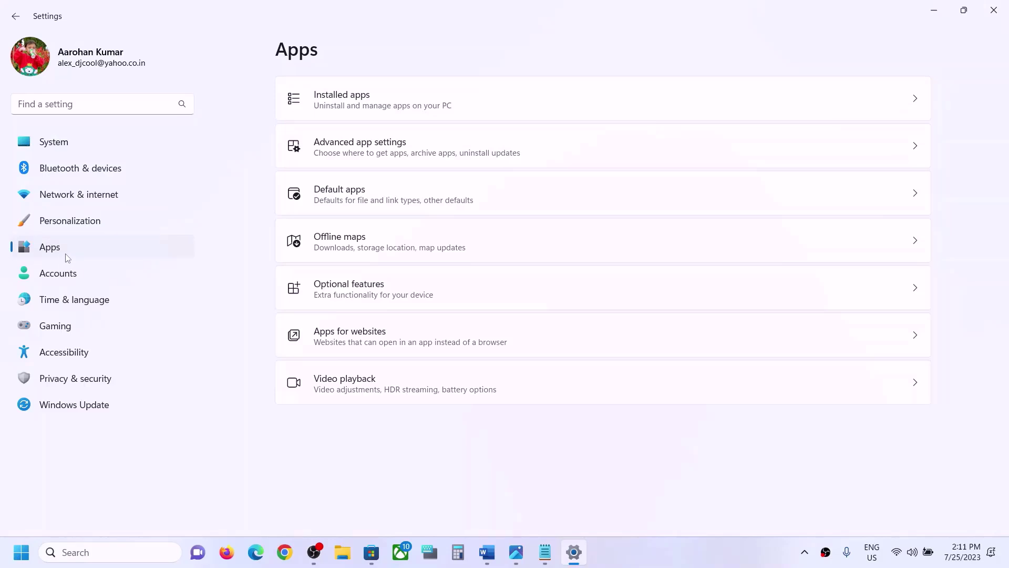
click(395, 102)
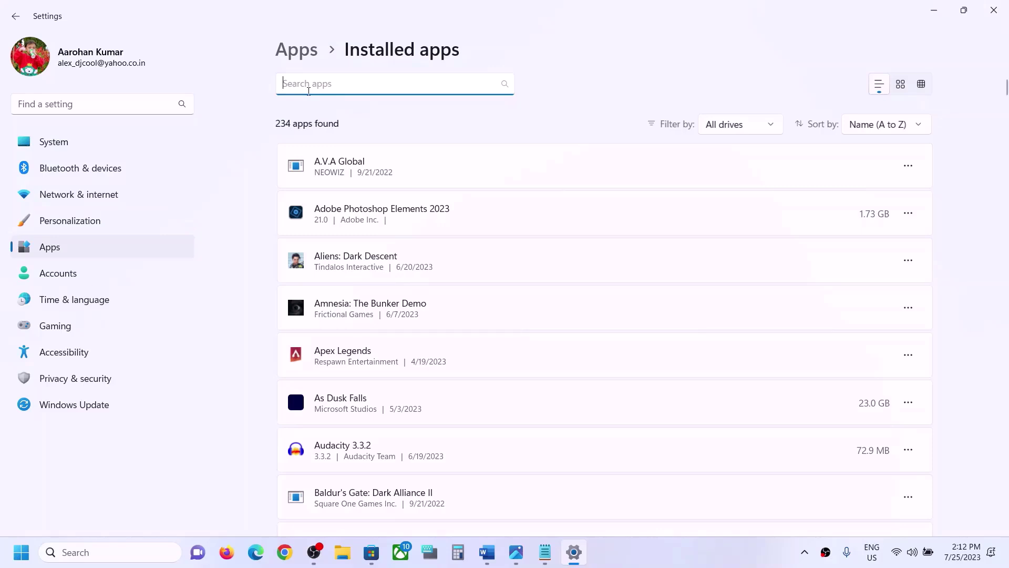
text(store)
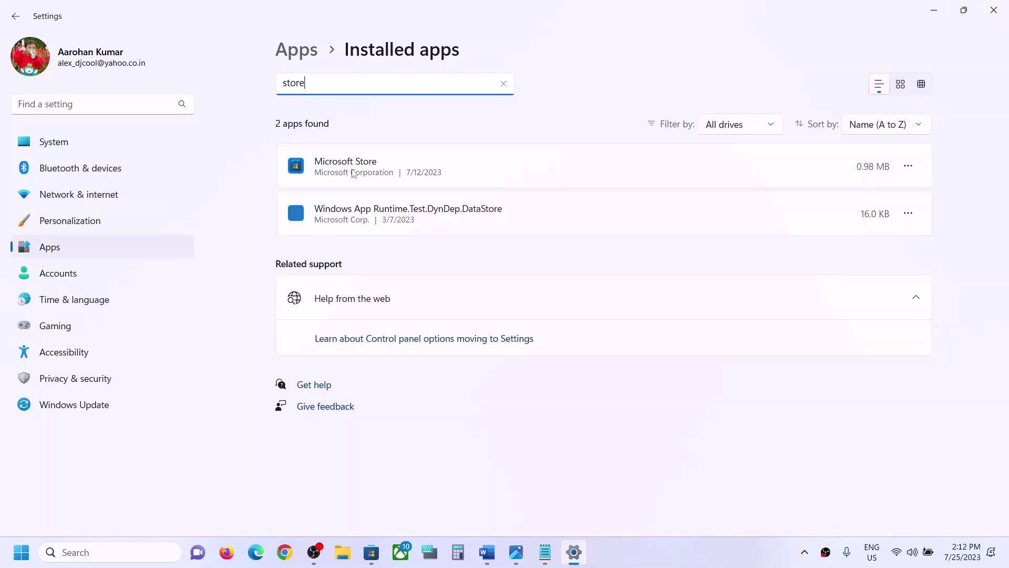
click(908, 166)
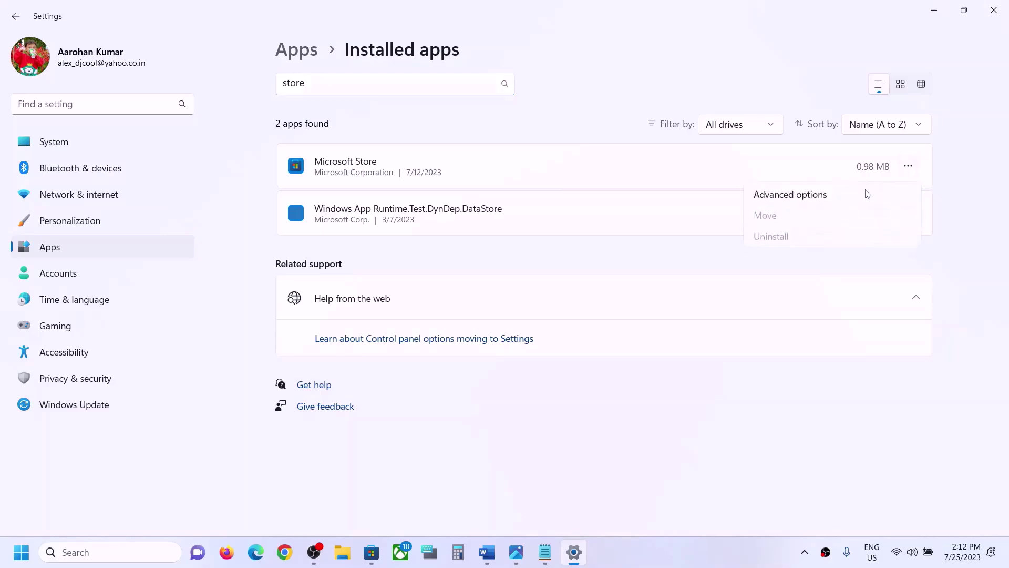
click(804, 199)
scroll(369, 324, down, 1)
scroll(370, 324, down, 12)
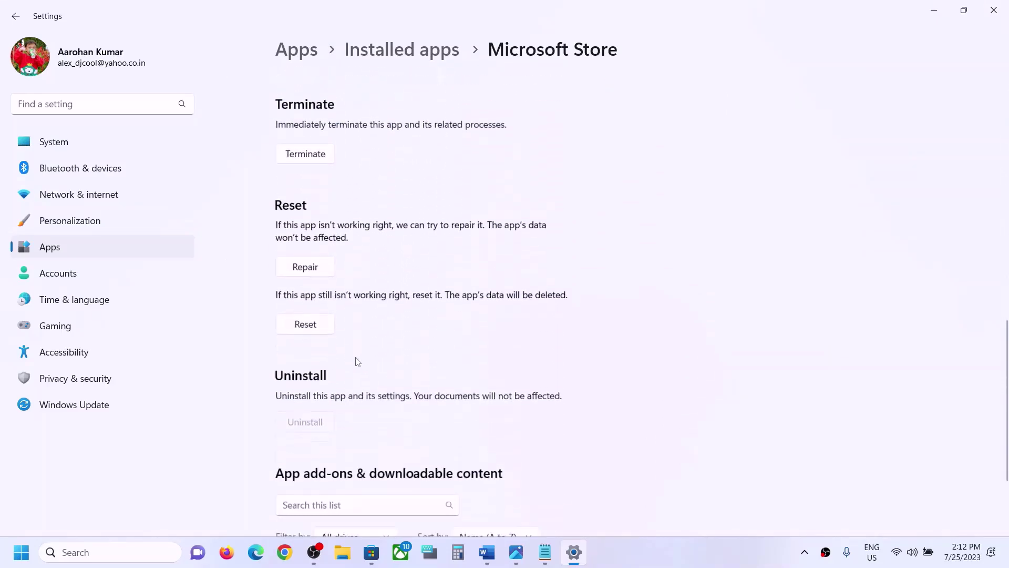
- Repair the Microsoft Store app, and reset it with its app data deleted
click(310, 248)
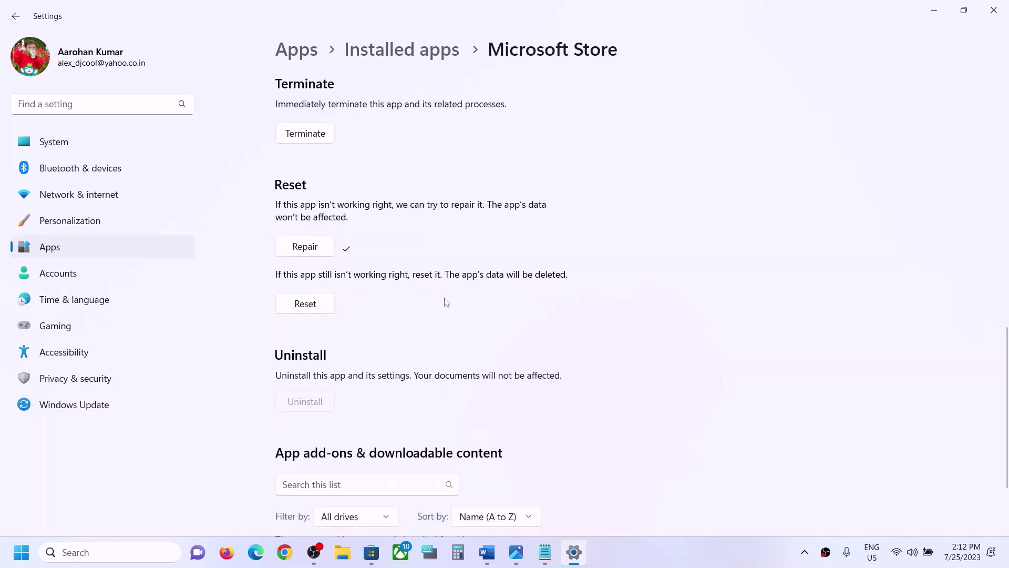
click(311, 308)
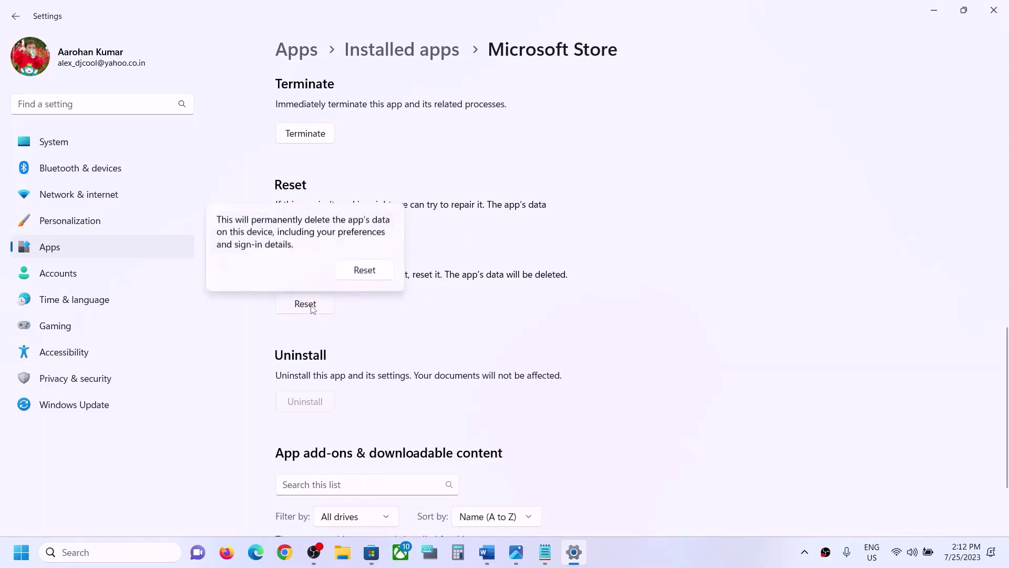
click(359, 269)
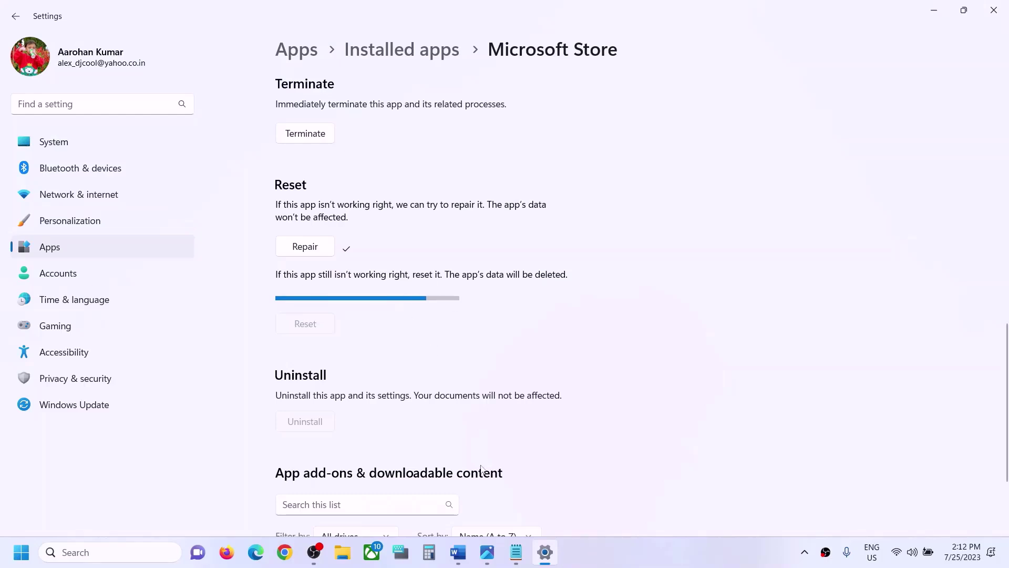
- Return to the Word document and read Step 5 on which services have to be restarted
mouse_move(459, 559)
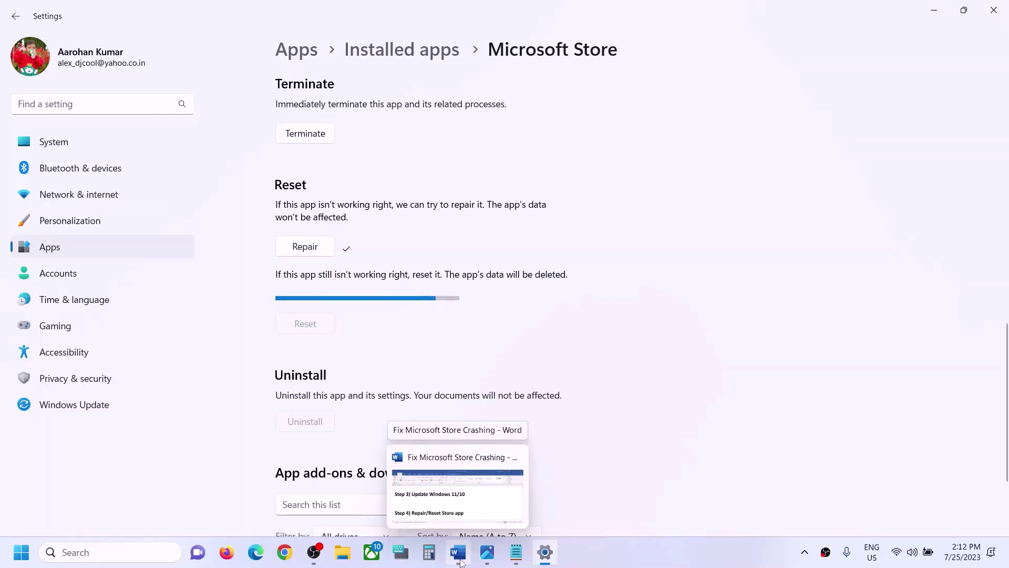
click(459, 560)
scroll(441, 304, down, 5)
scroll(384, 299, up, 1)
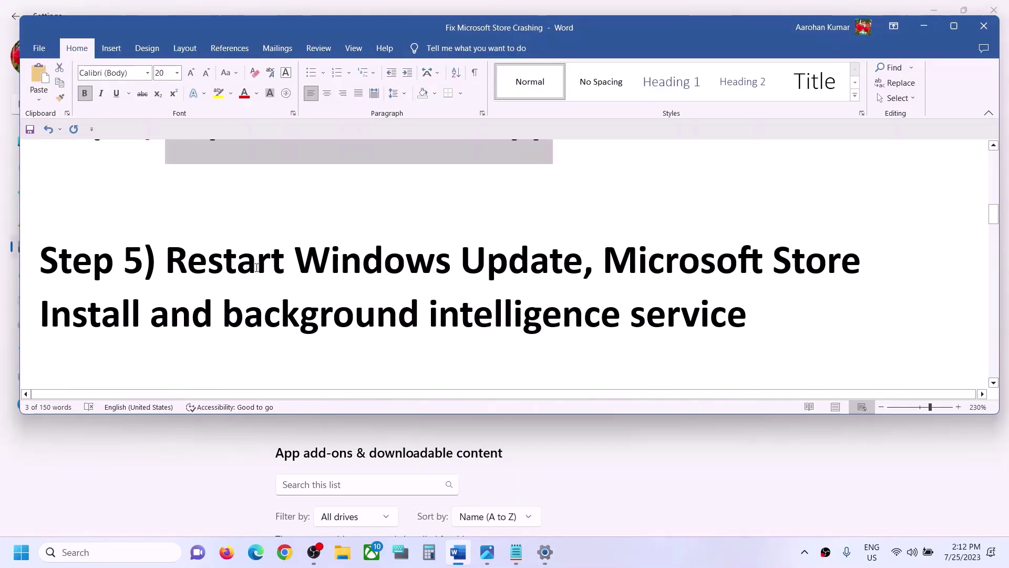
drag(257, 268, 757, 263)
click(752, 316)
drag(637, 260, 628, 319)
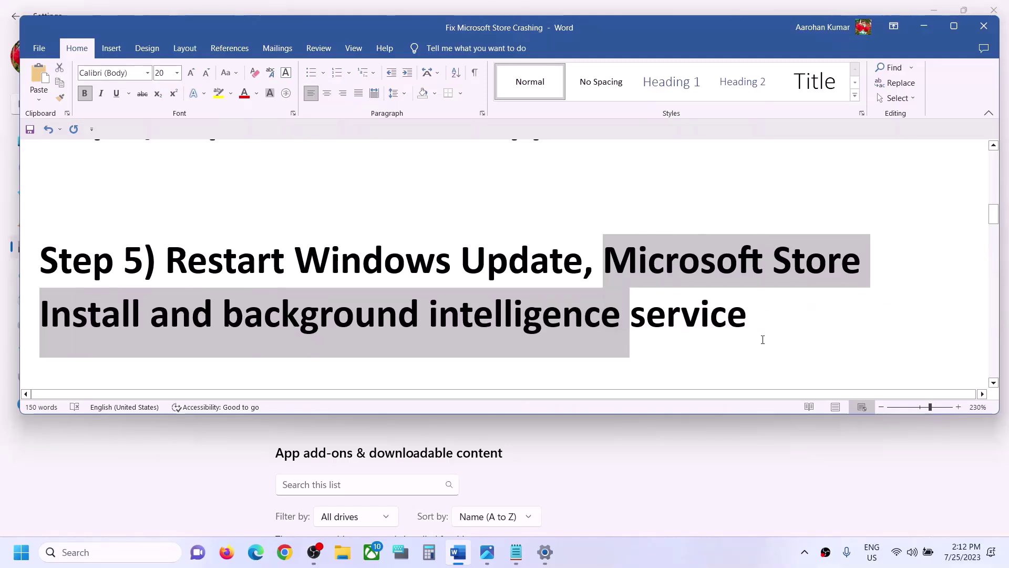
click(763, 340)
- Search Windows for "services" and open the Services app
click(86, 551)
text(ser)
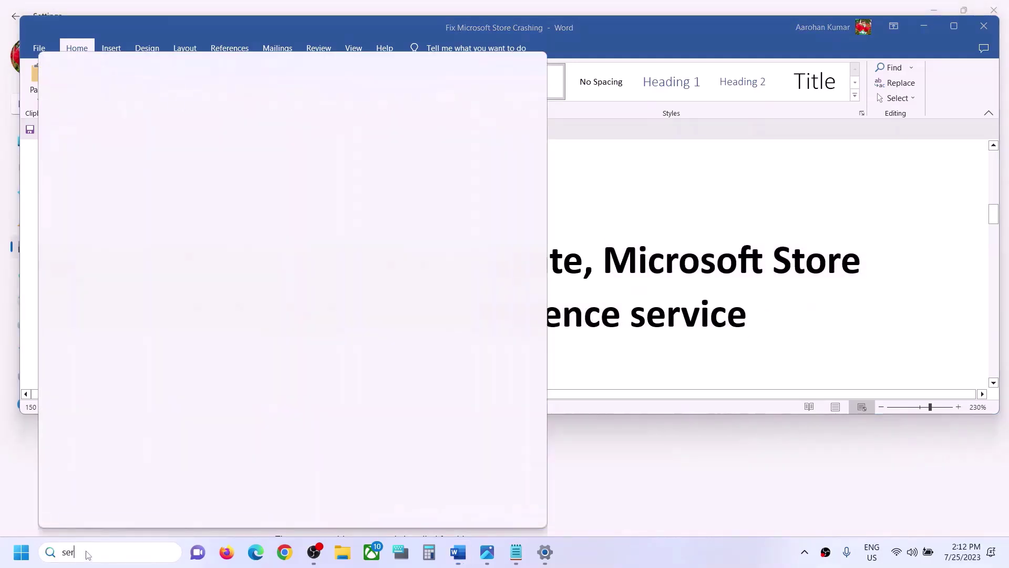
text(vices)
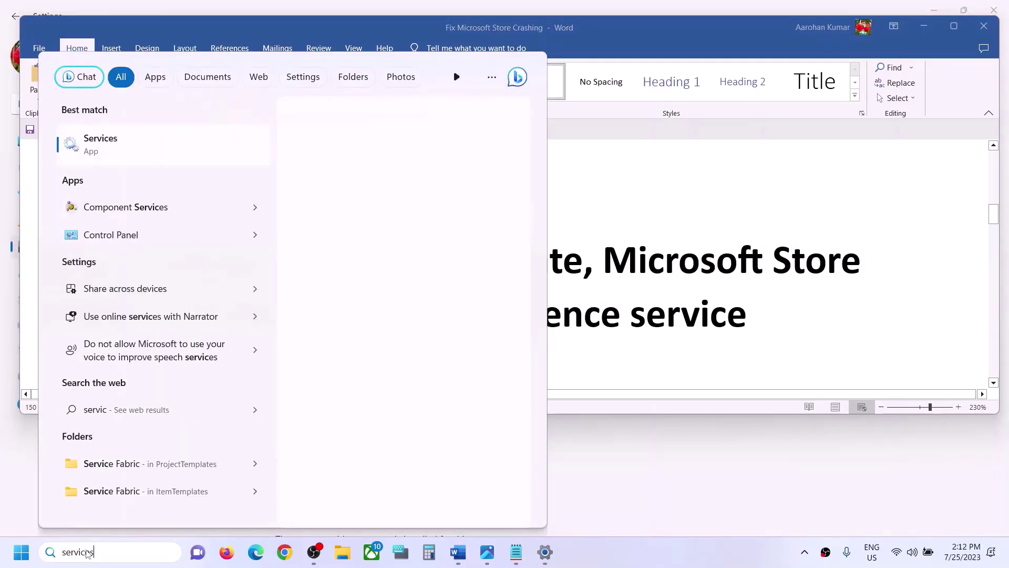
click(164, 155)
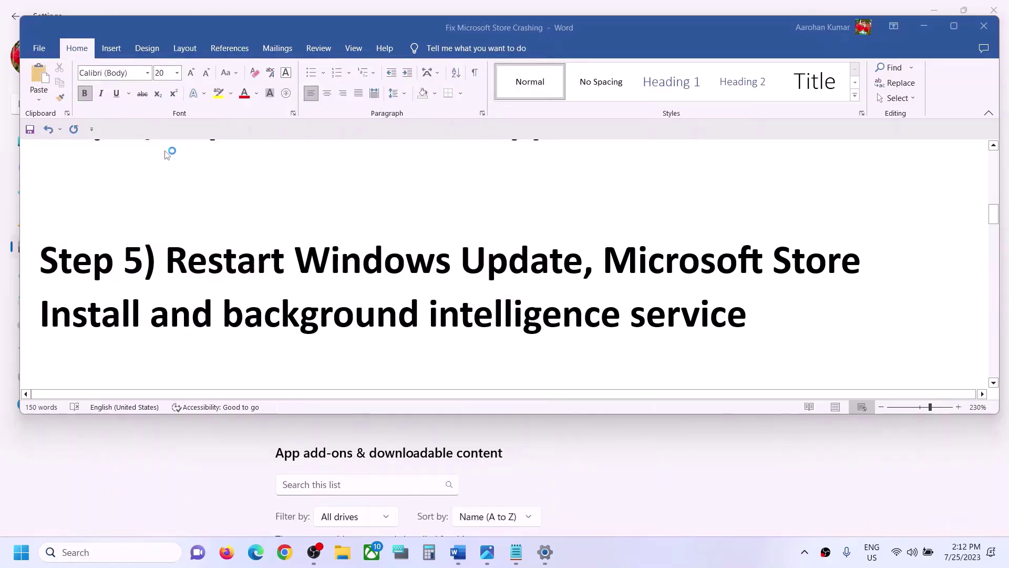
- Set the startup type of the Windows Update service to Automatic and apply it
click(354, 401)
key(w)
scroll(297, 389, down, 8)
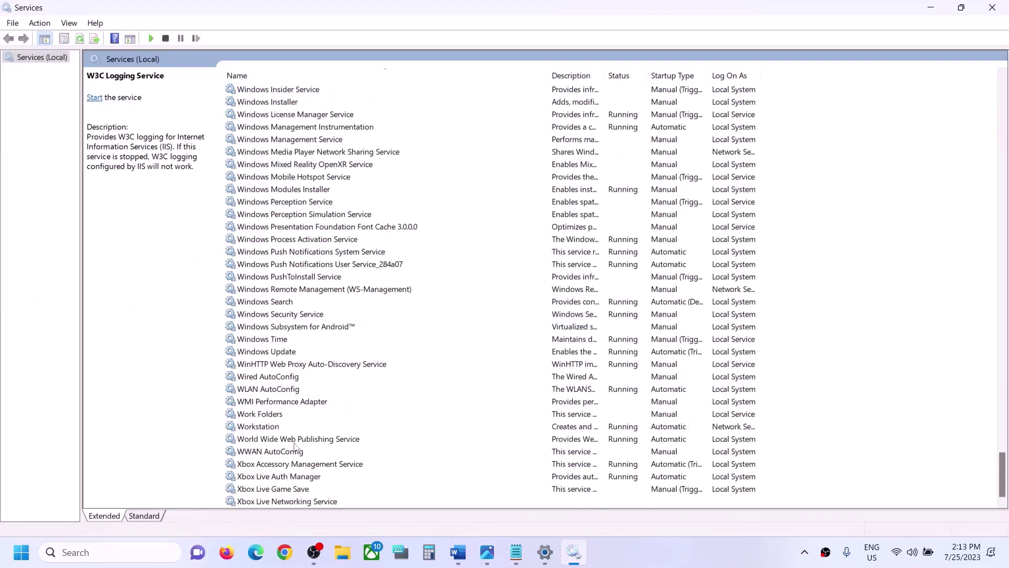
click(293, 353)
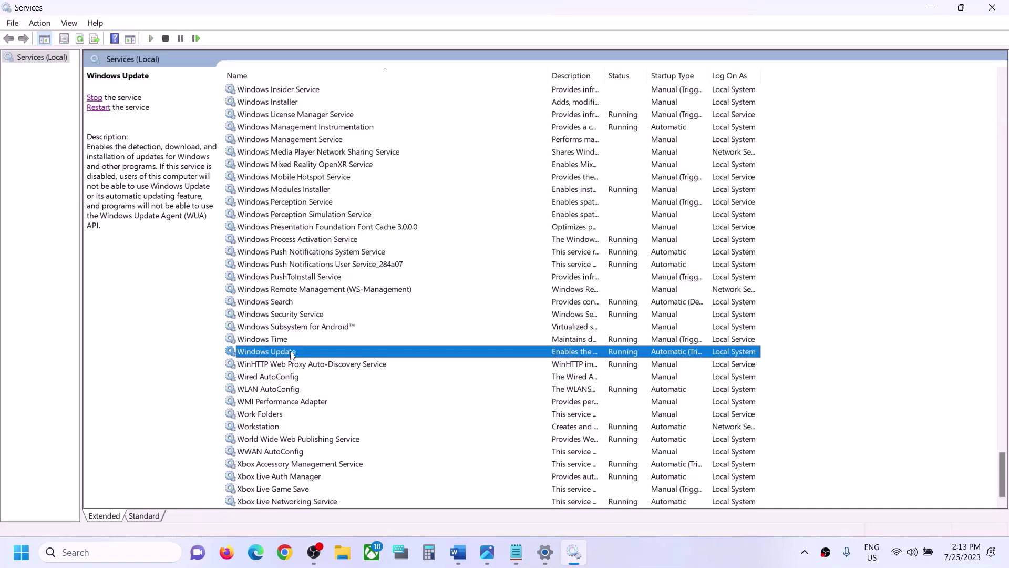
double_click(342, 354)
click(508, 259)
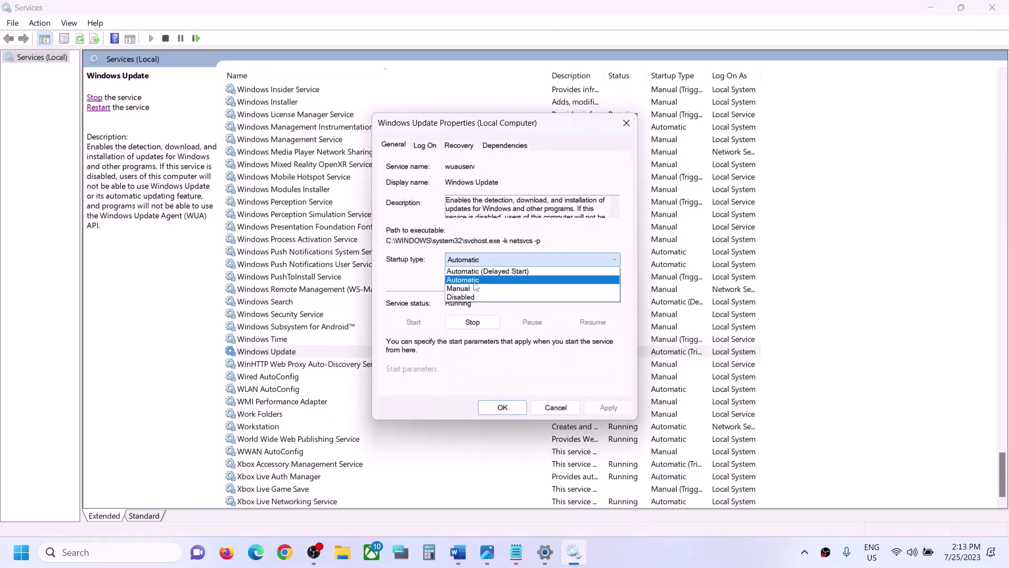
click(475, 282)
click(607, 408)
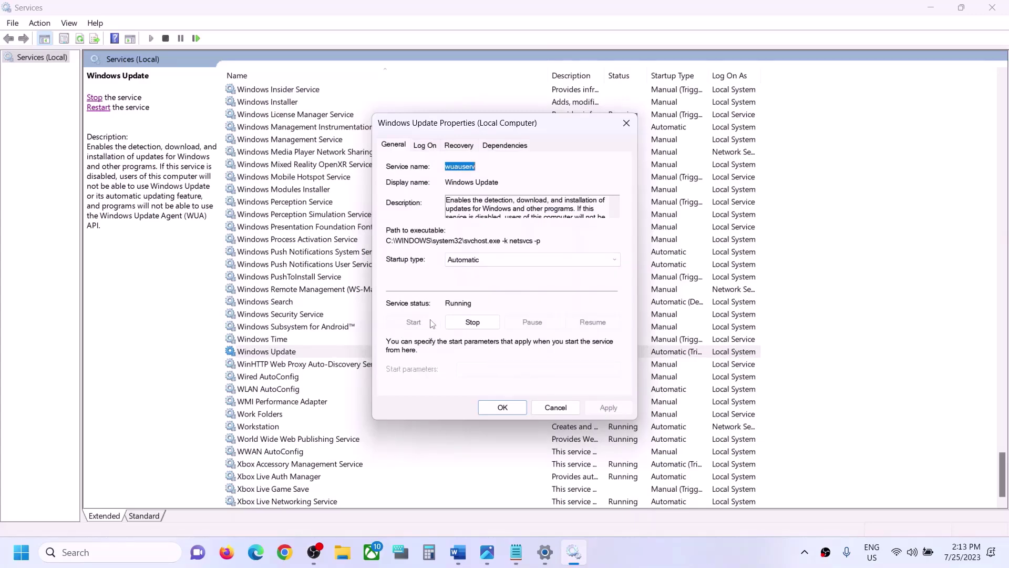
click(496, 411)
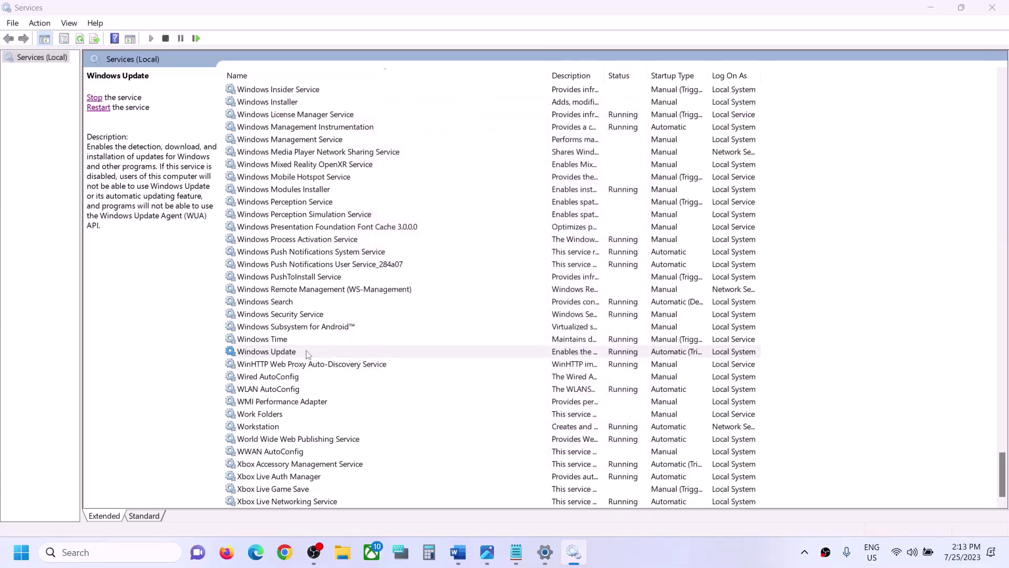
- Restart the Windows Update service
click(327, 355)
right_click(323, 355)
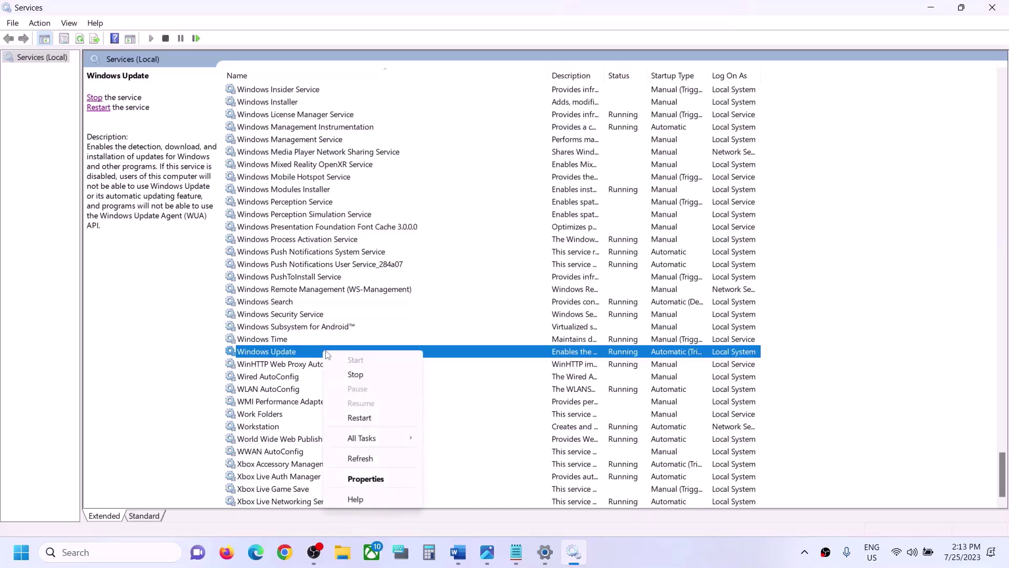
click(383, 417)
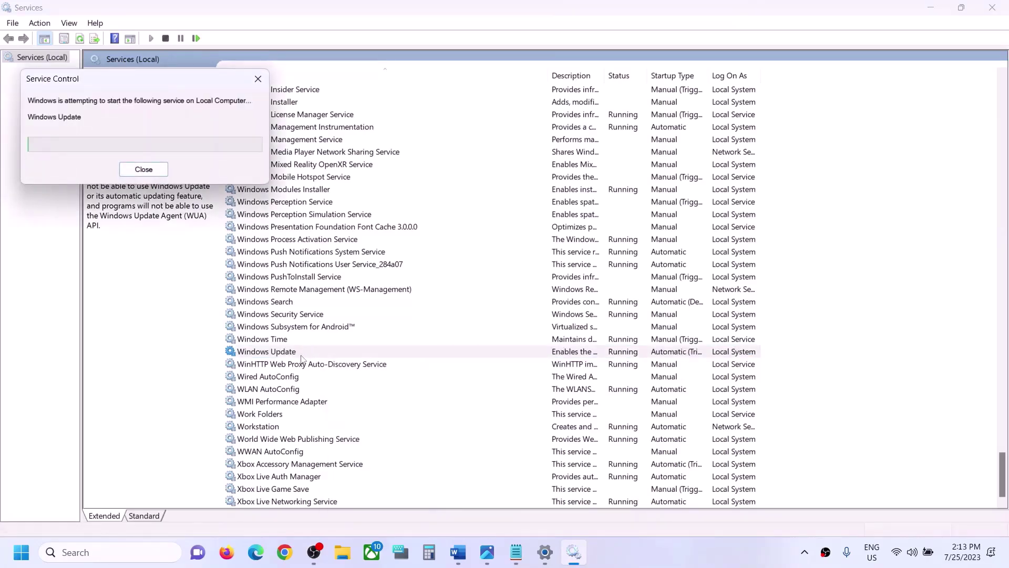
- Set the Microsoft Store Install Service's startup type to Automatic and restart the service
click(344, 316)
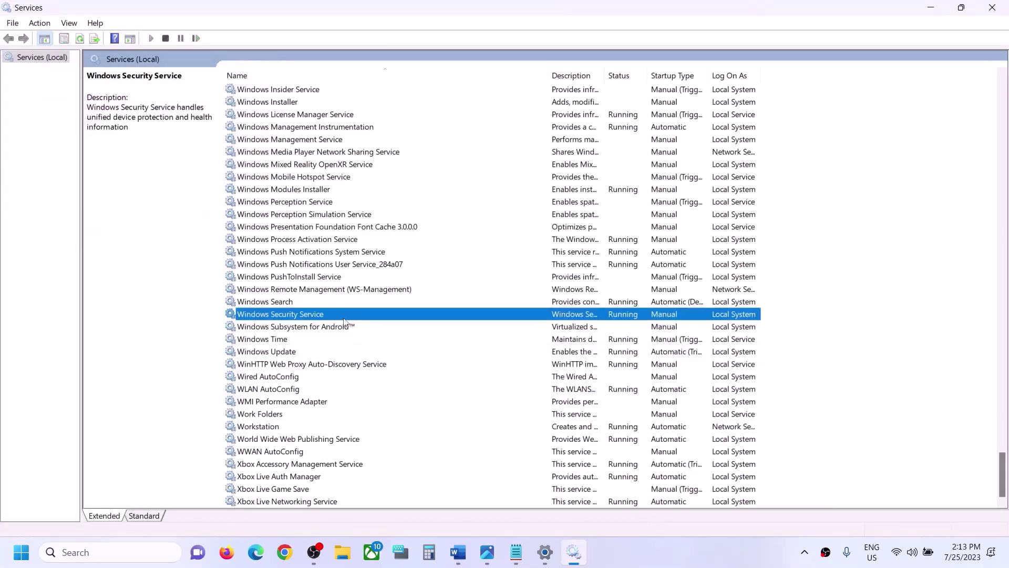
key(m)
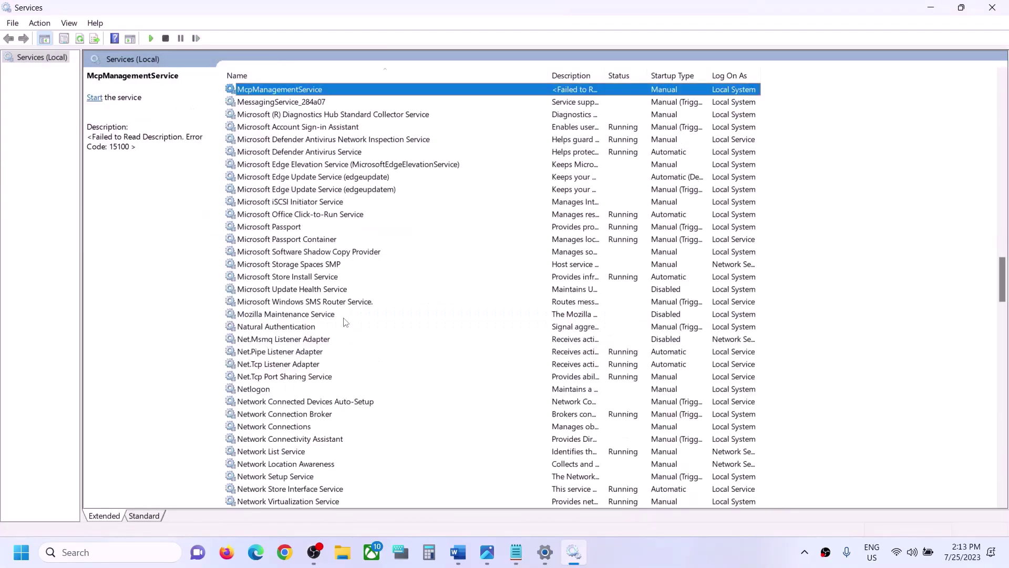
click(303, 279)
double_click(382, 278)
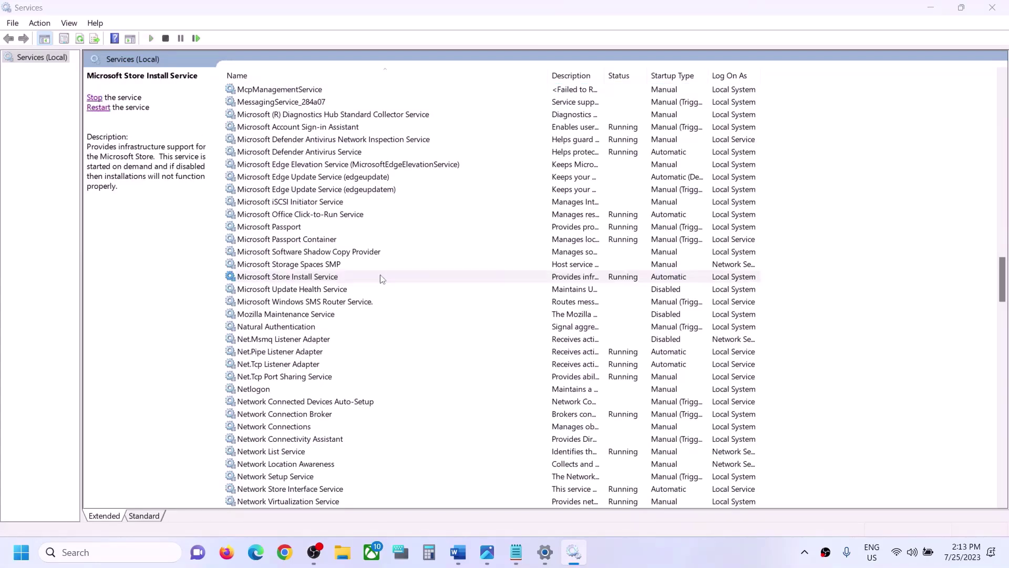
click(481, 259)
click(476, 280)
click(608, 408)
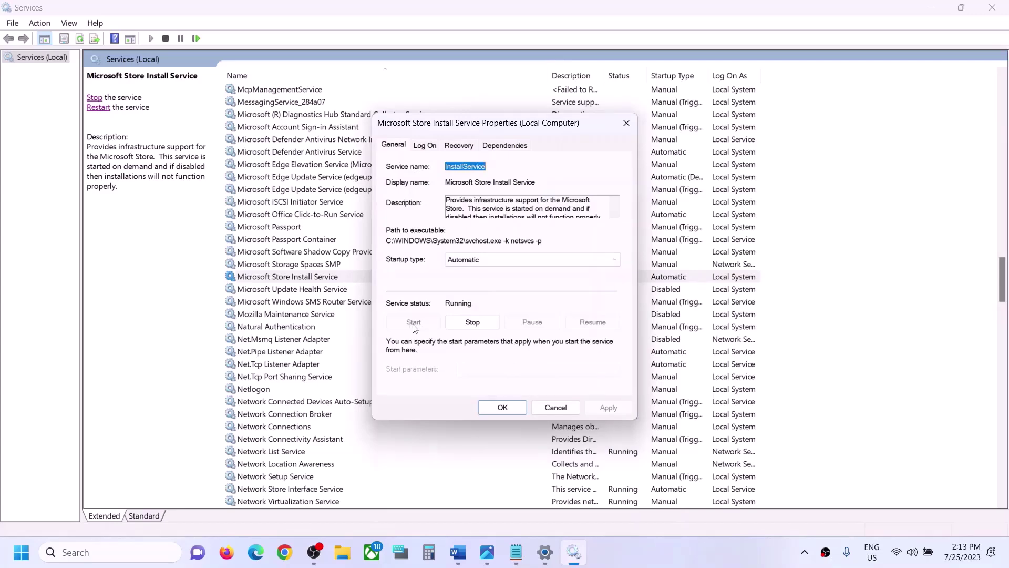
click(494, 407)
right_click(302, 276)
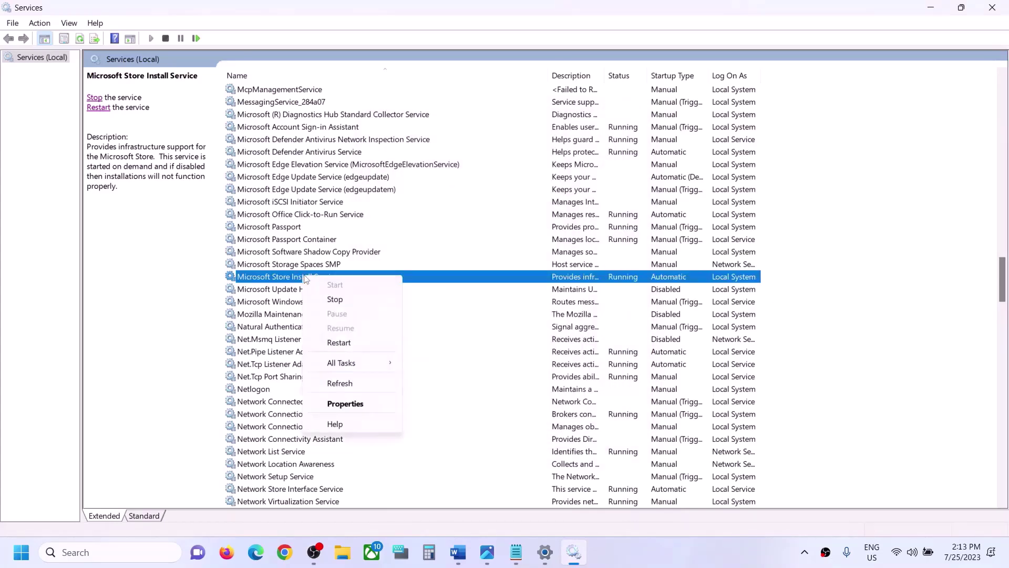
click(339, 343)
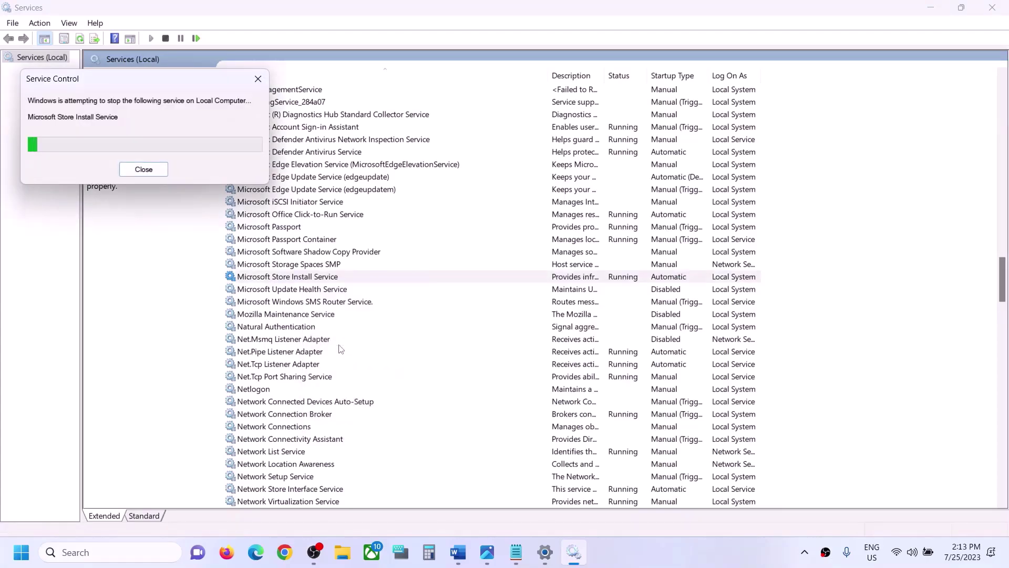
- Set the Background Intelligent Transfer Service's startup type to Automatic and start the service
click(320, 248)
key(b)
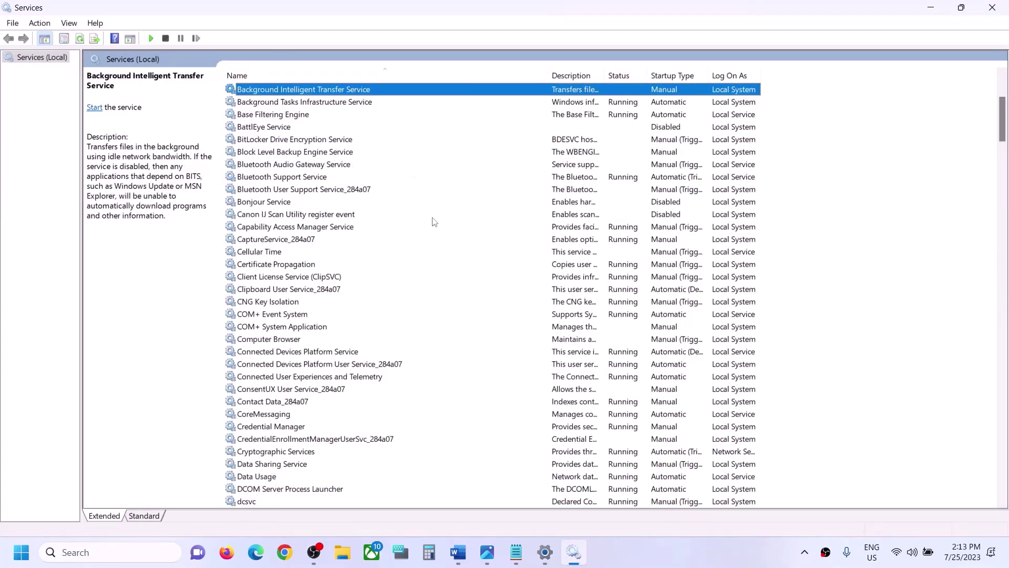
scroll(427, 206, up, 1)
double_click(349, 131)
click(467, 263)
click(475, 281)
click(608, 407)
click(411, 323)
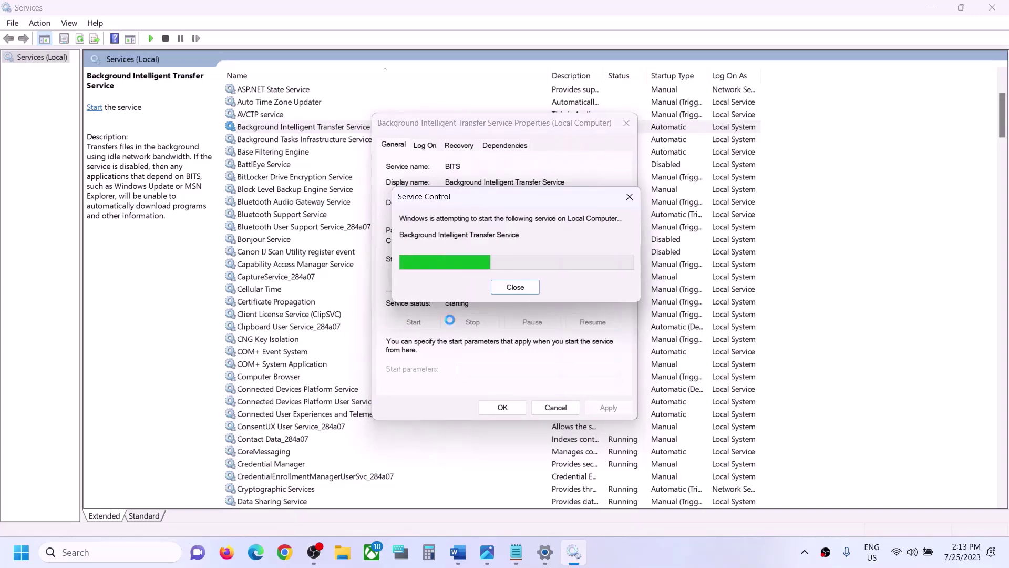
click(503, 409)
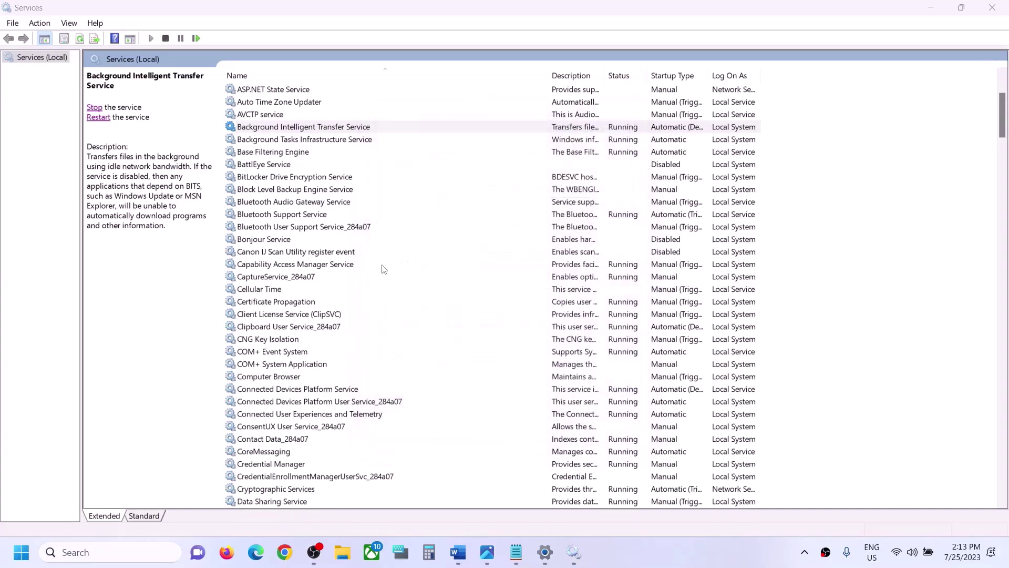
- Restart the Background Intelligent Transfer Service and close the Services window
right_click(320, 129)
click(344, 192)
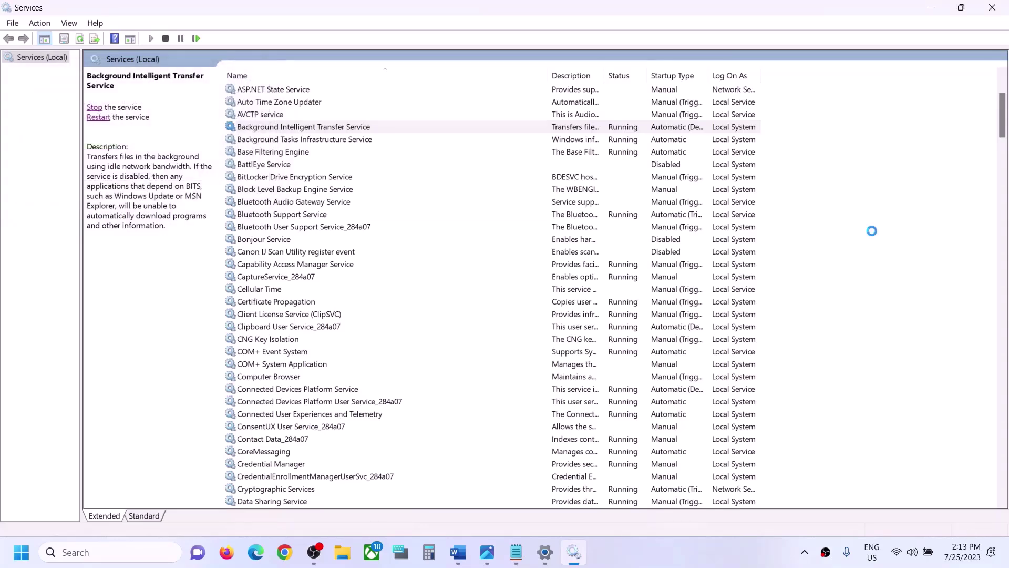
click(1001, 12)
- Select and copy the Get-AppXPackage *WindowsStore* re-register command under Step 6 in the Word document
scroll(462, 330, down, 5)
scroll(462, 329, down, 5)
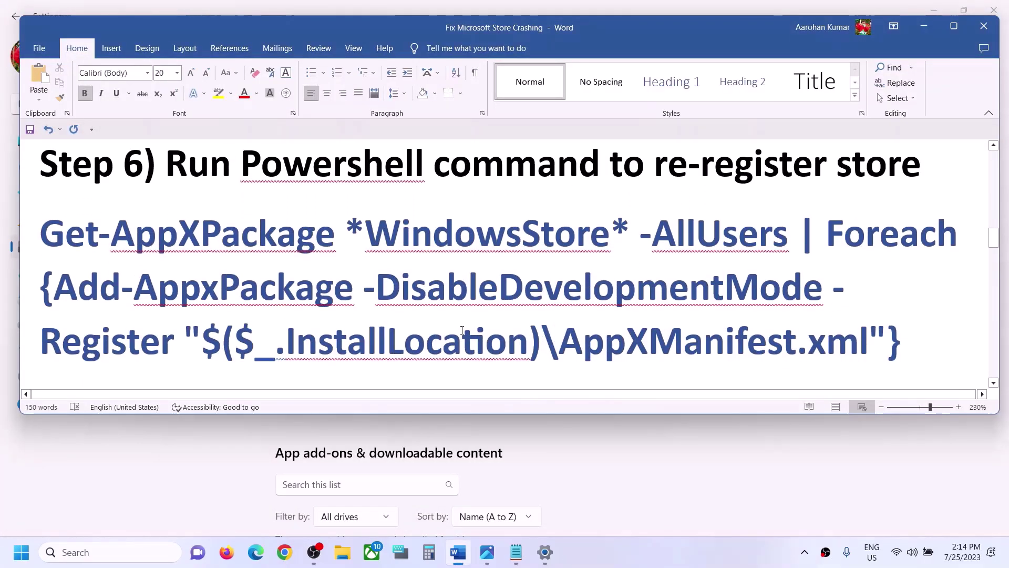
scroll(462, 329, up, 6)
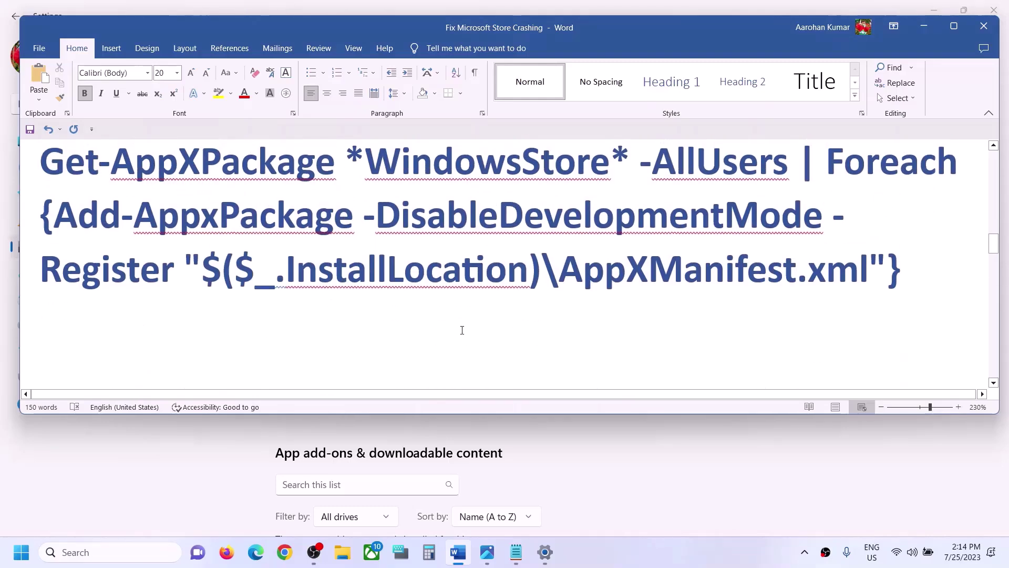
drag(896, 343, 41, 231)
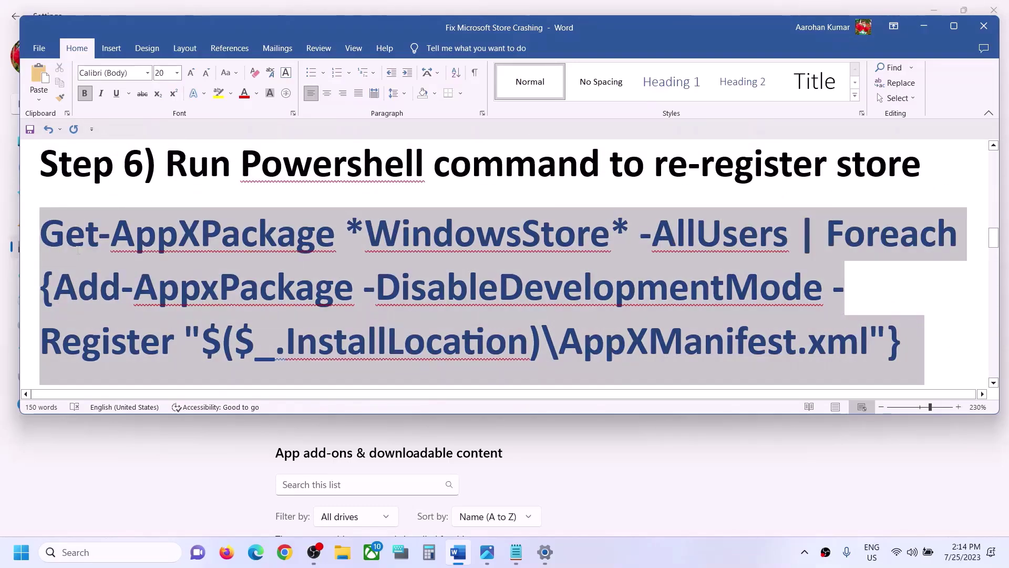
- Open Windows PowerShell as administrator and run the copied Microsoft Store re-register command
click(73, 552)
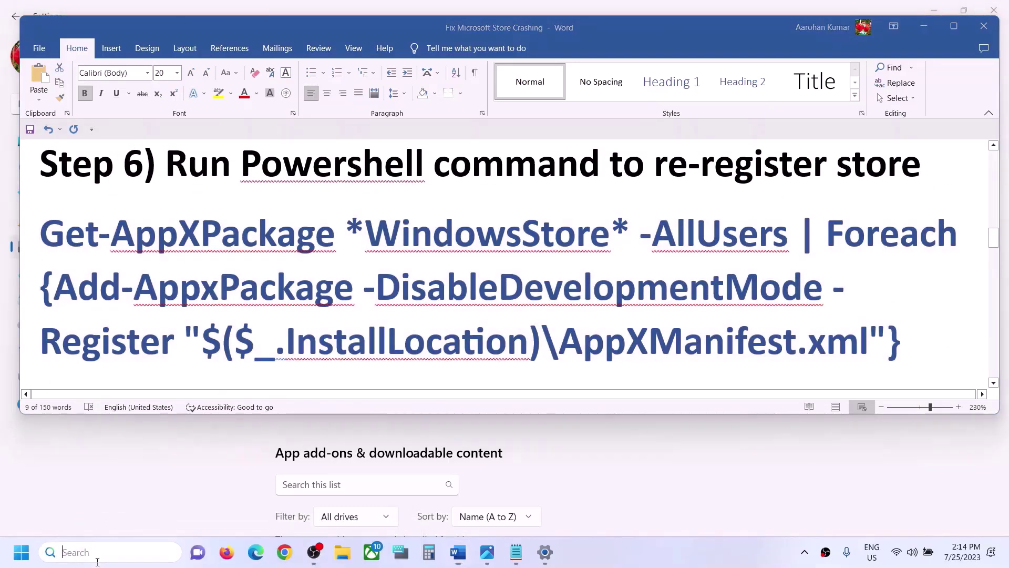
text(powershell)
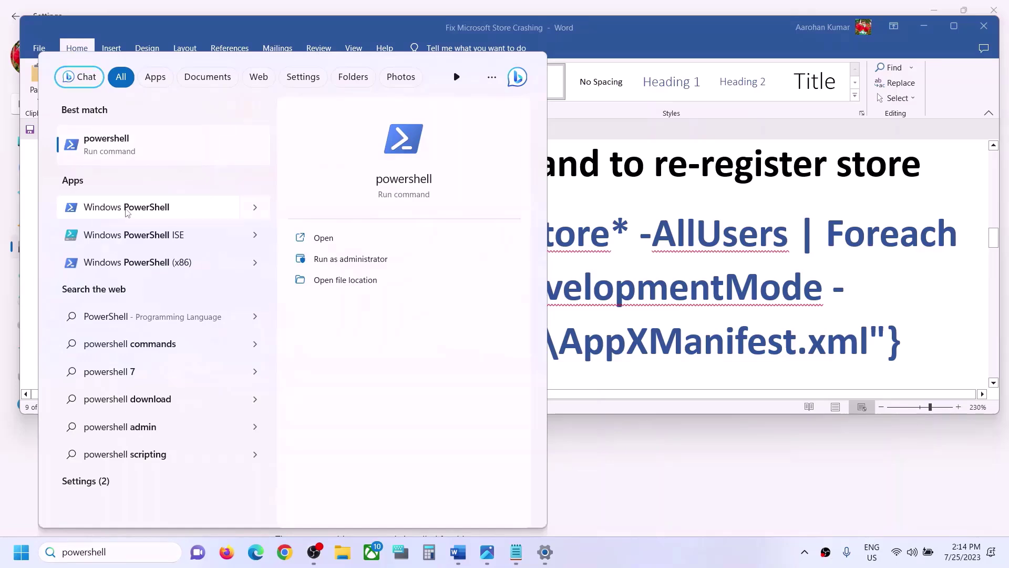
right_click(127, 212)
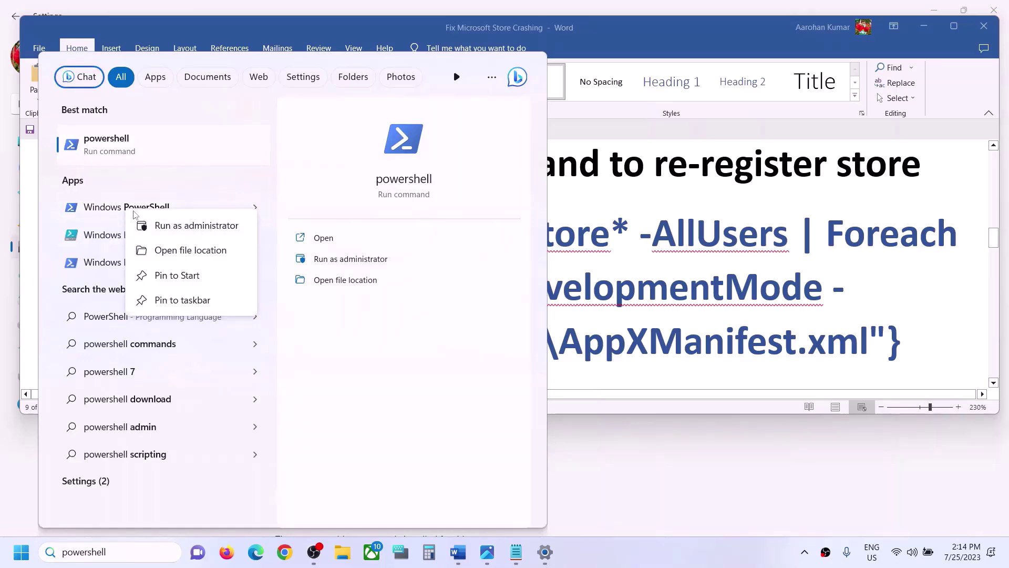
click(195, 225)
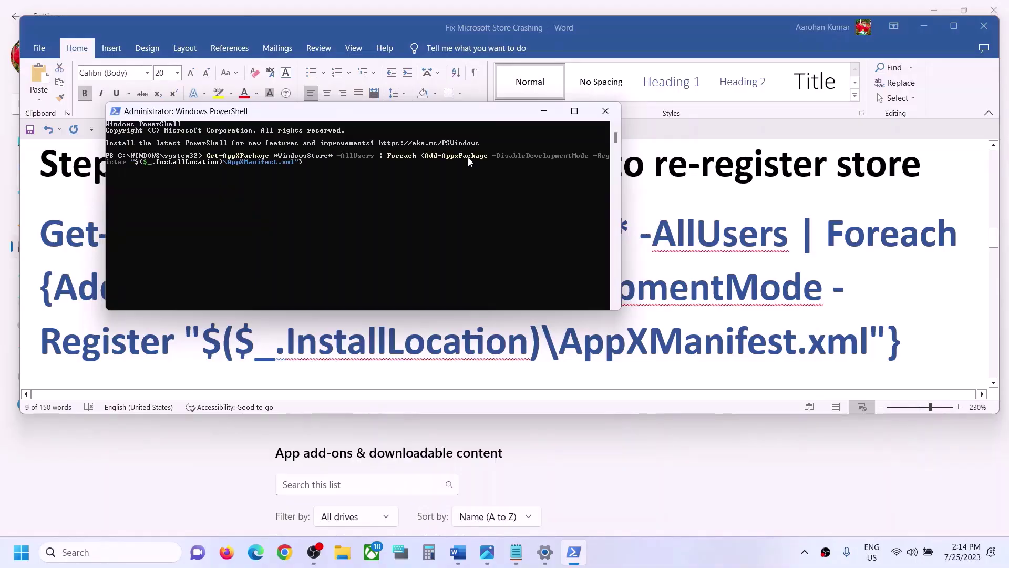
key(Return)
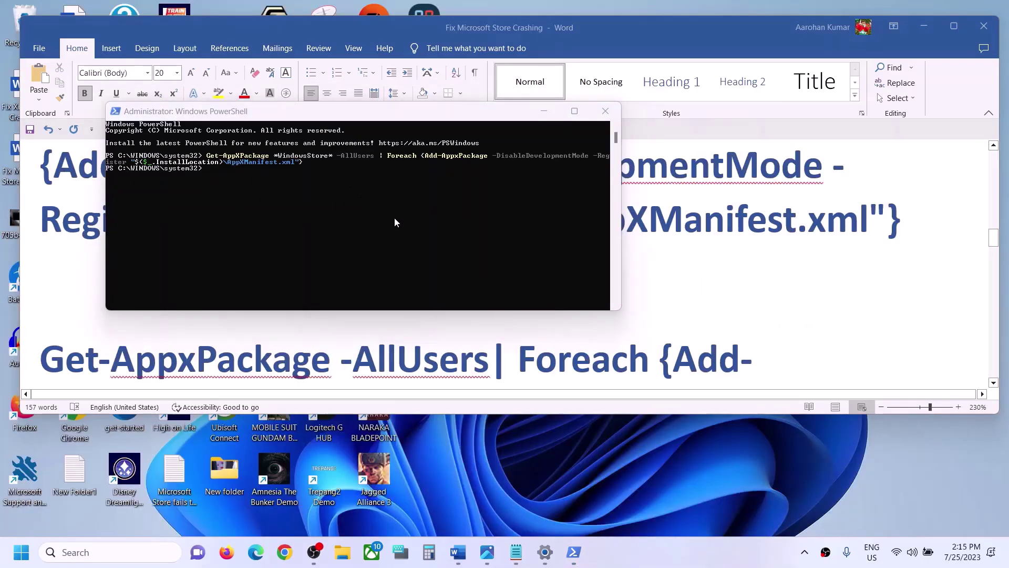
- Copy the Get-AppxPackage -AllUsers re-register command for all apps from the Word document and run it in PowerShell, maximizing the window
key(alt+Tab)
scroll(464, 277, up, 2)
scroll(464, 277, down, 4)
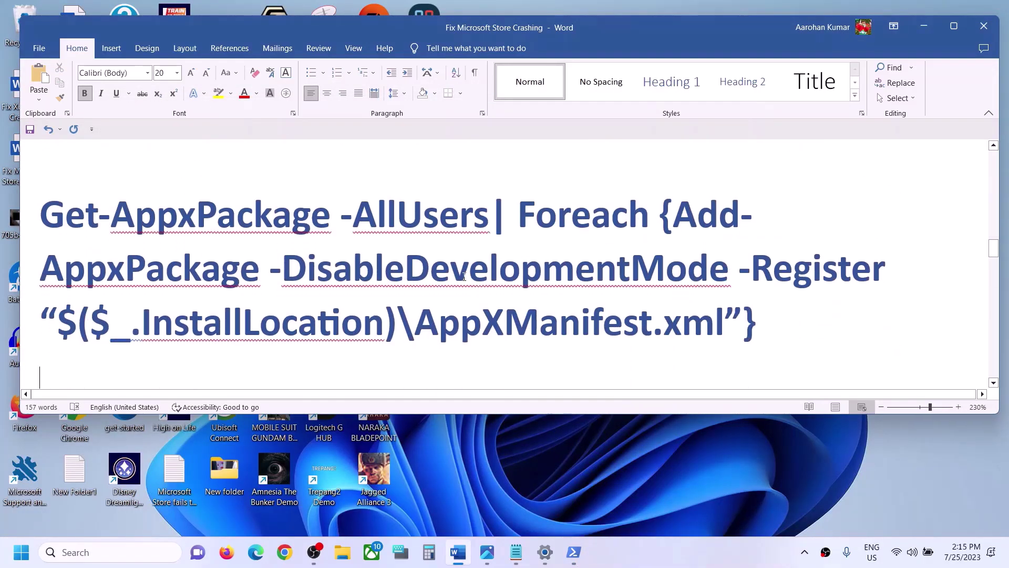
drag(777, 328, 40, 213)
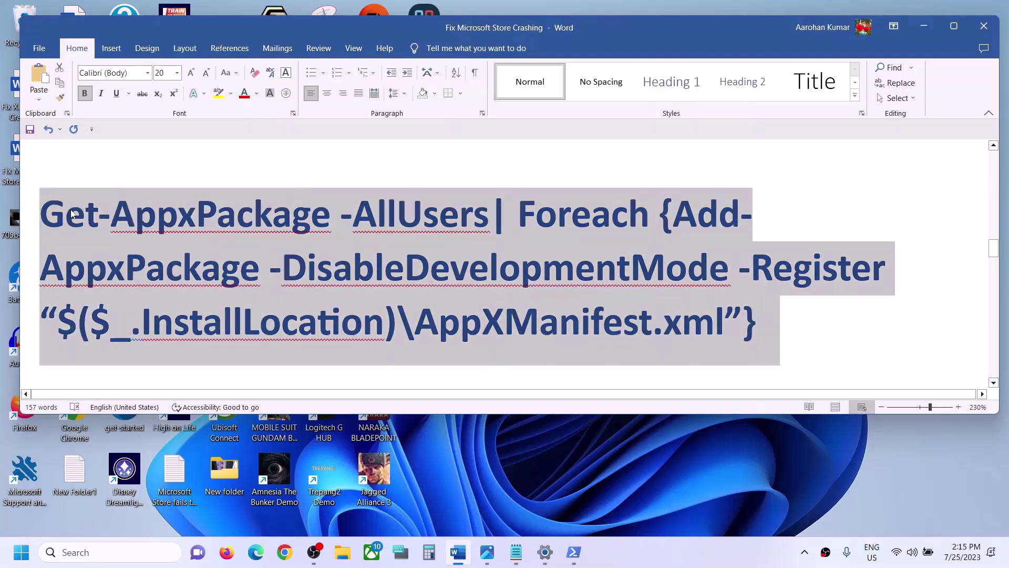
click(574, 552)
right_click(415, 276)
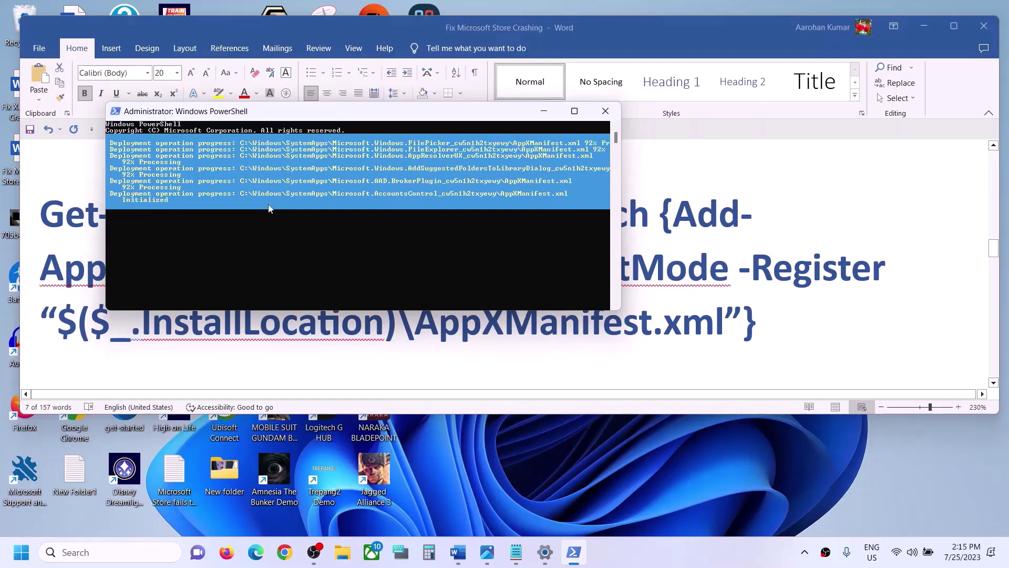
click(573, 111)
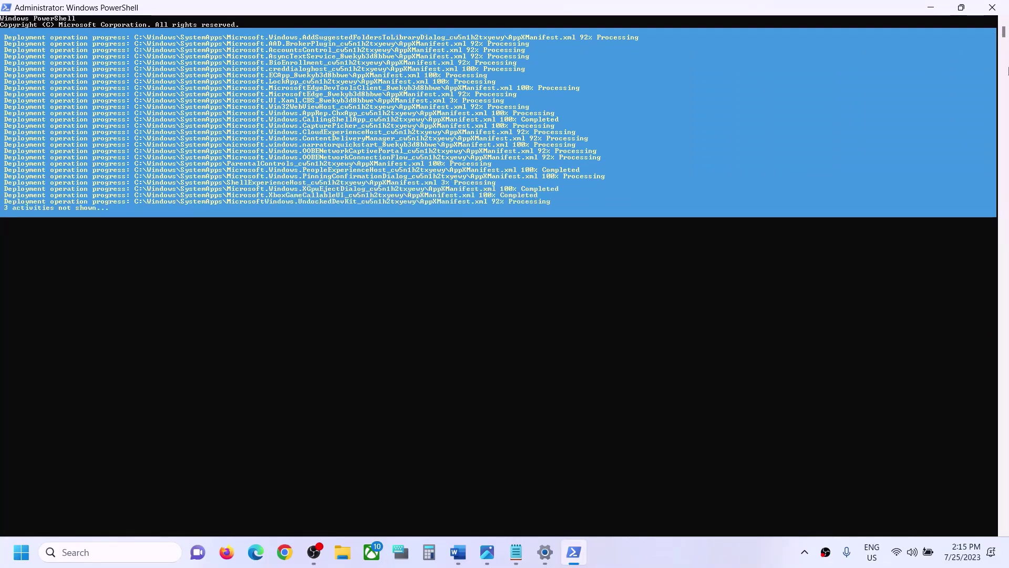
- Look at the Start menu's power options for restarting the computer, without choosing one
click(20, 546)
click(382, 506)
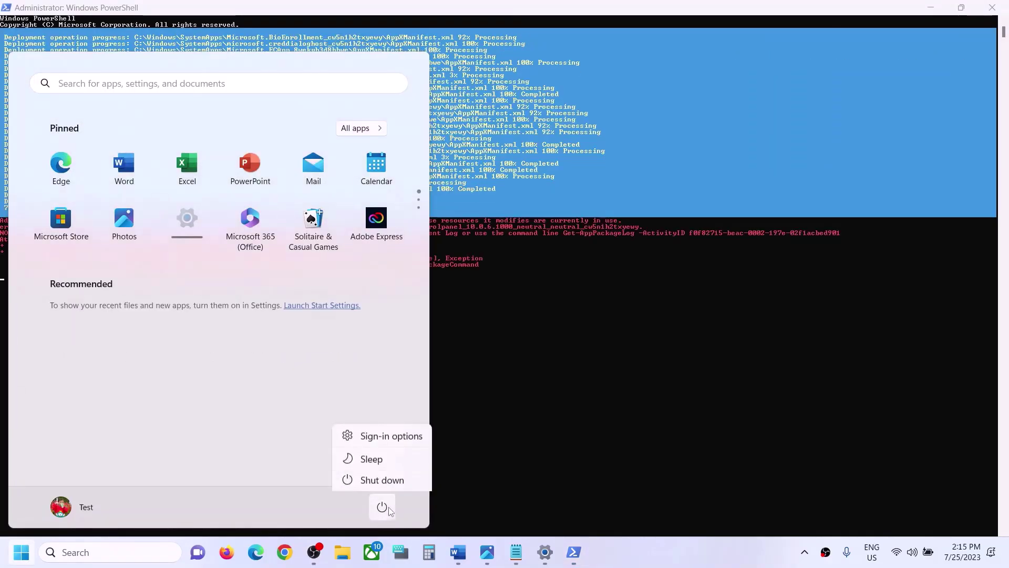
key(Escape)
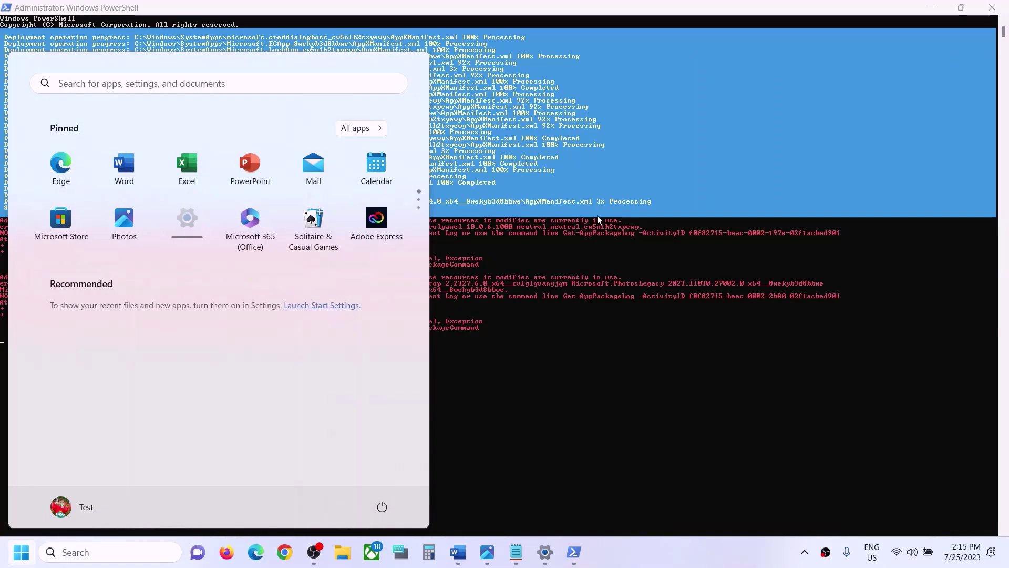
key(Escape)
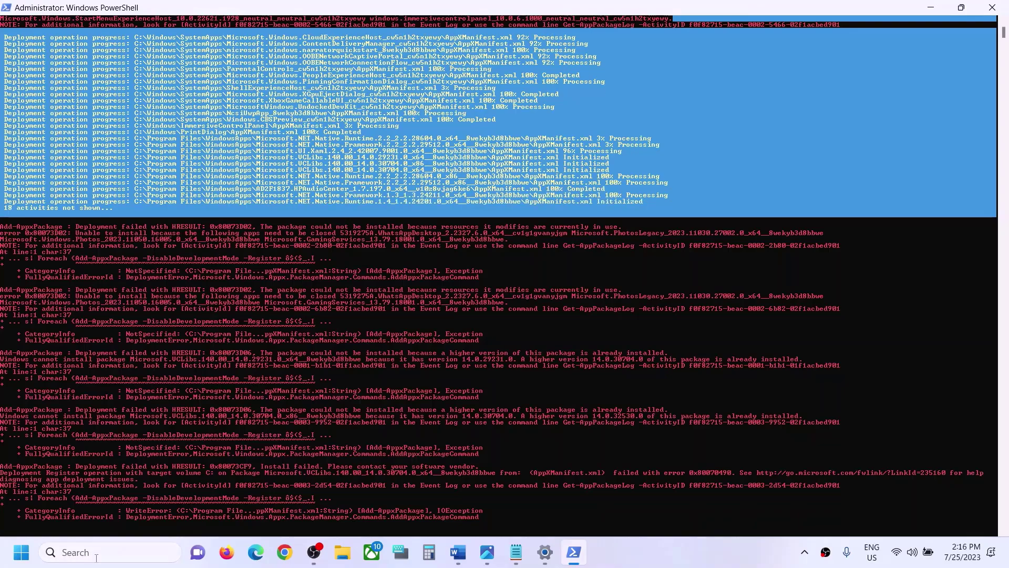
key(super)
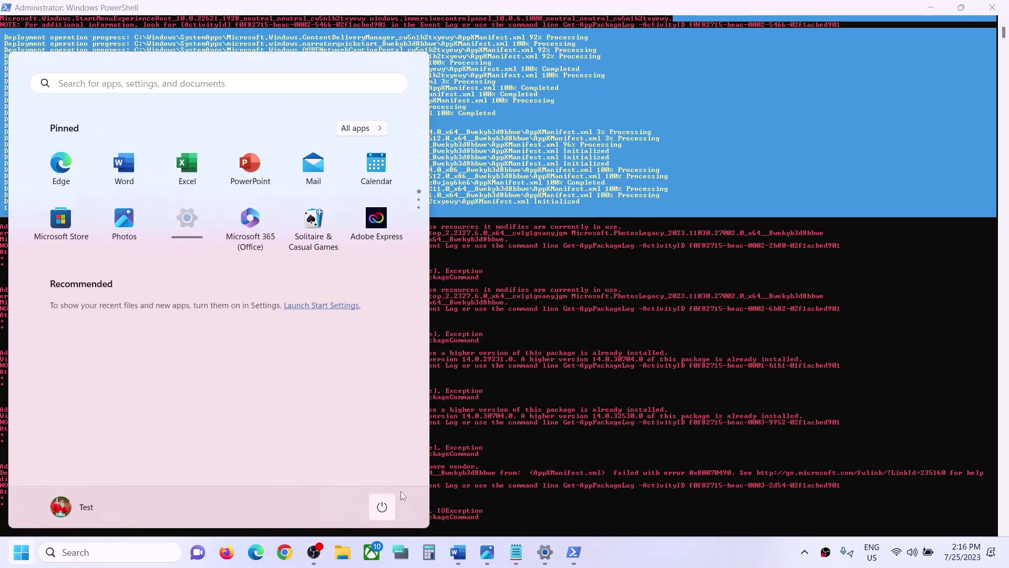
click(387, 507)
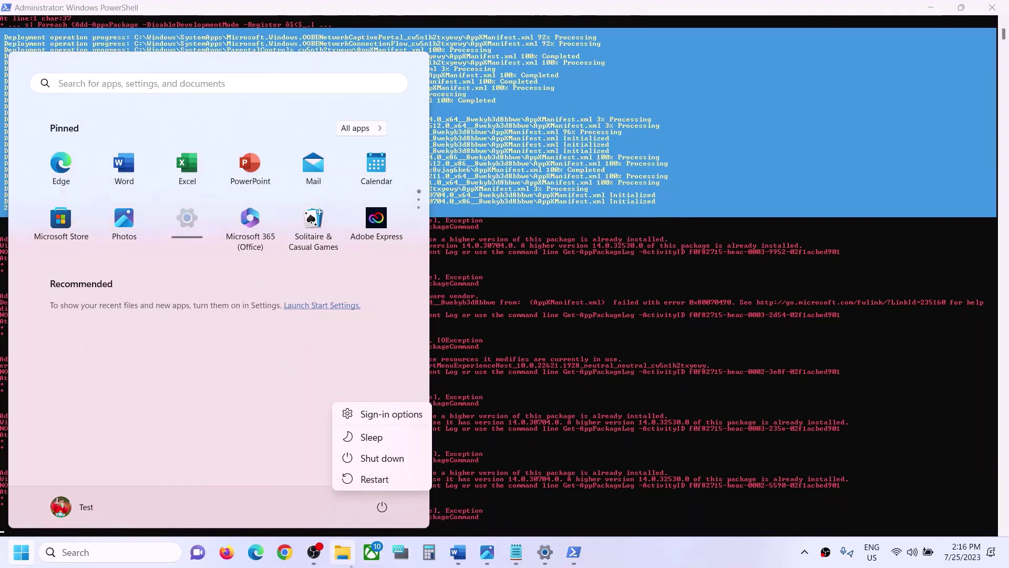
click(651, 561)
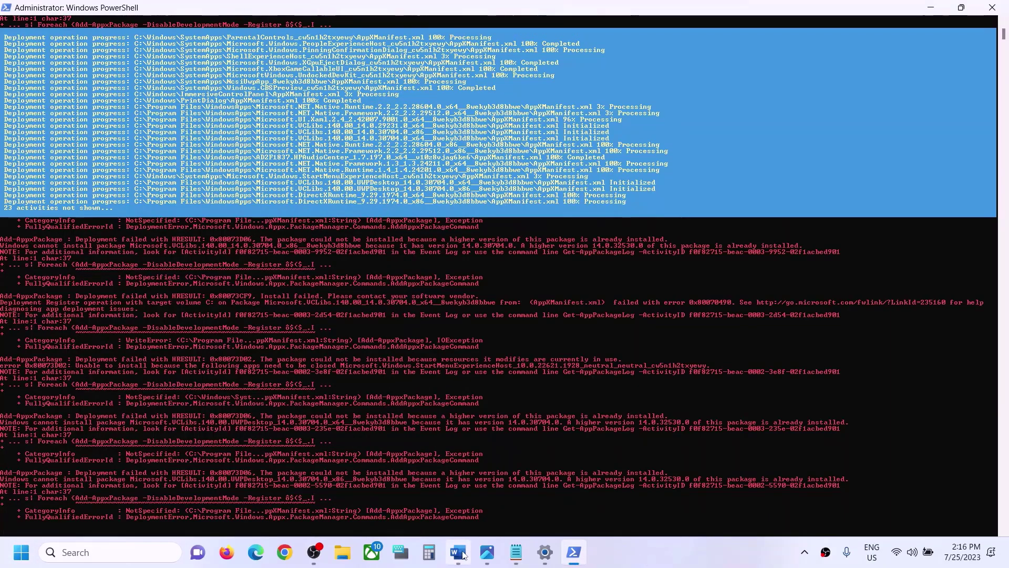
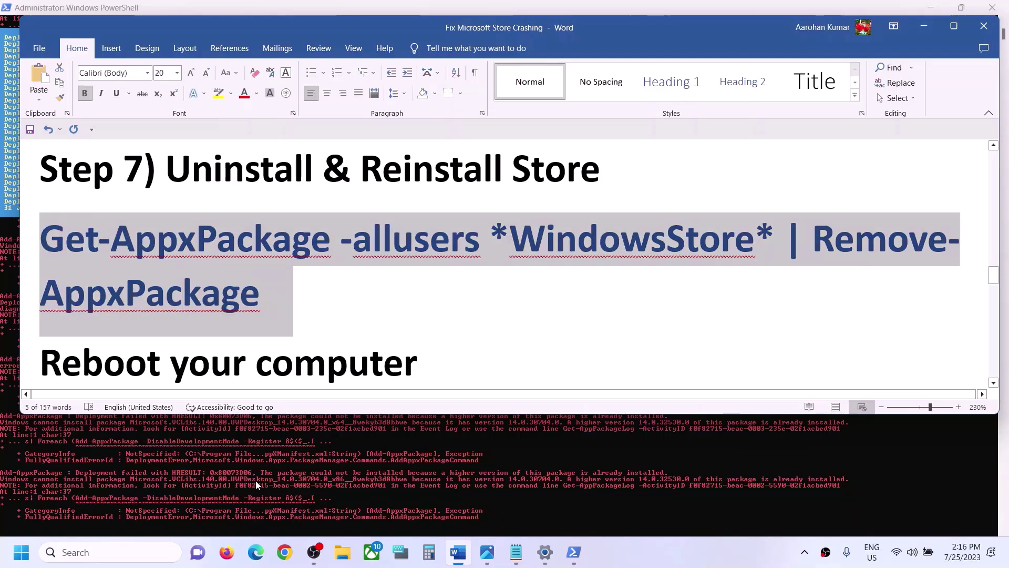
- Open a new Windows PowerShell window as administrator
click(110, 558)
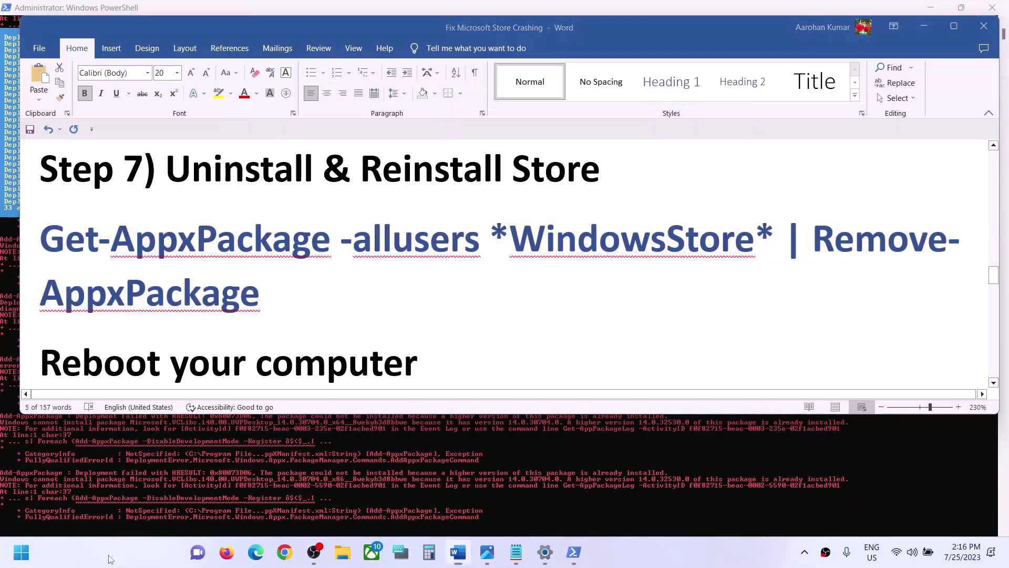
text(powershell)
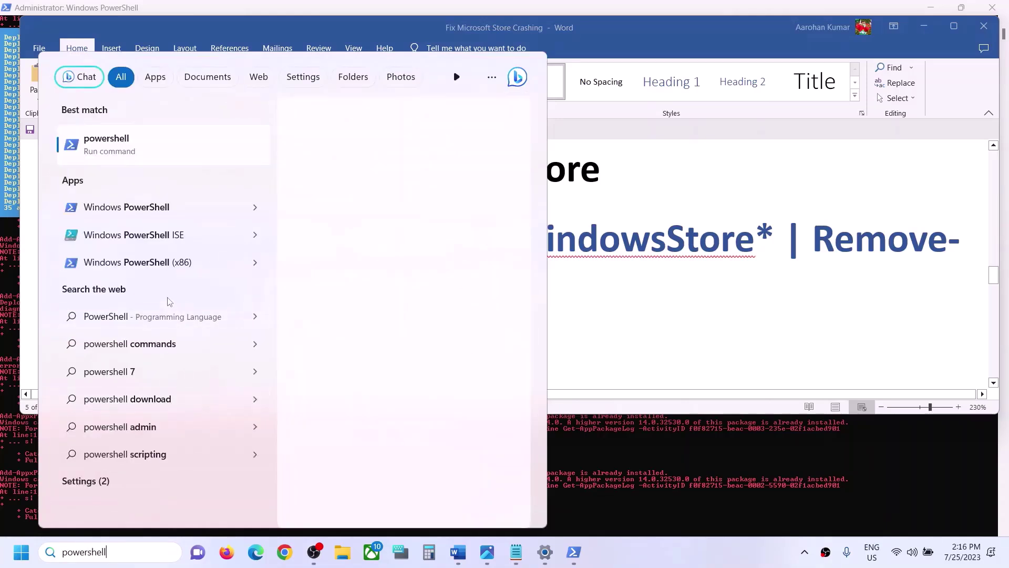
right_click(235, 227)
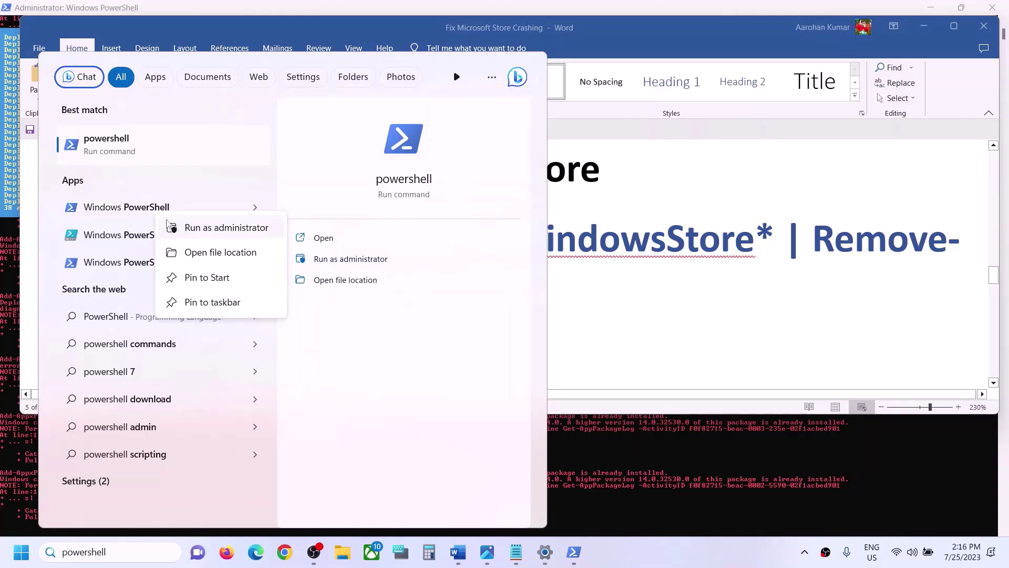
click(232, 234)
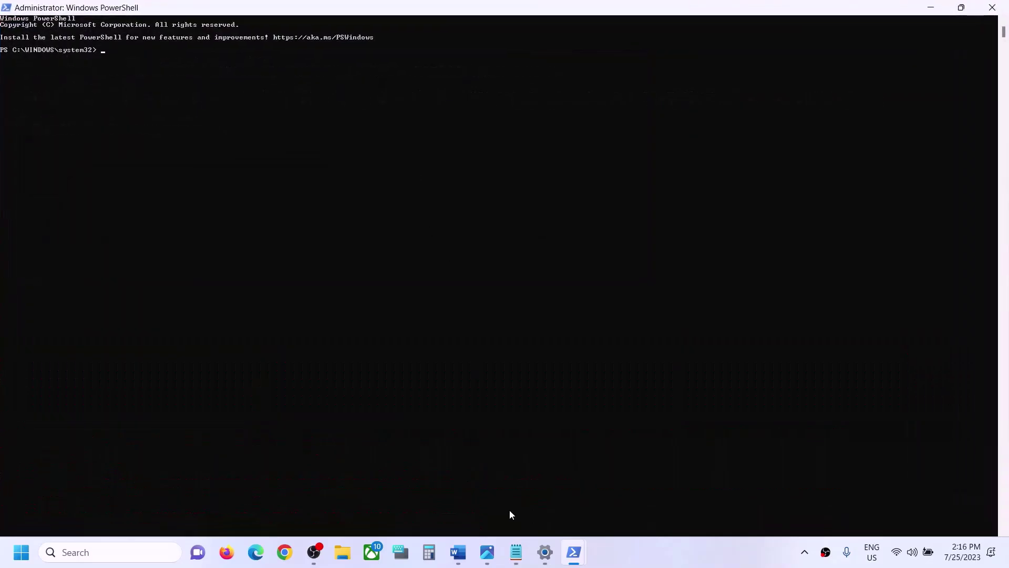
- Copy the Step 7 command Get-AppxPackage -allusers *WindowsStore* | Remove-AppxPackage and run it in the new PowerShell window
click(465, 561)
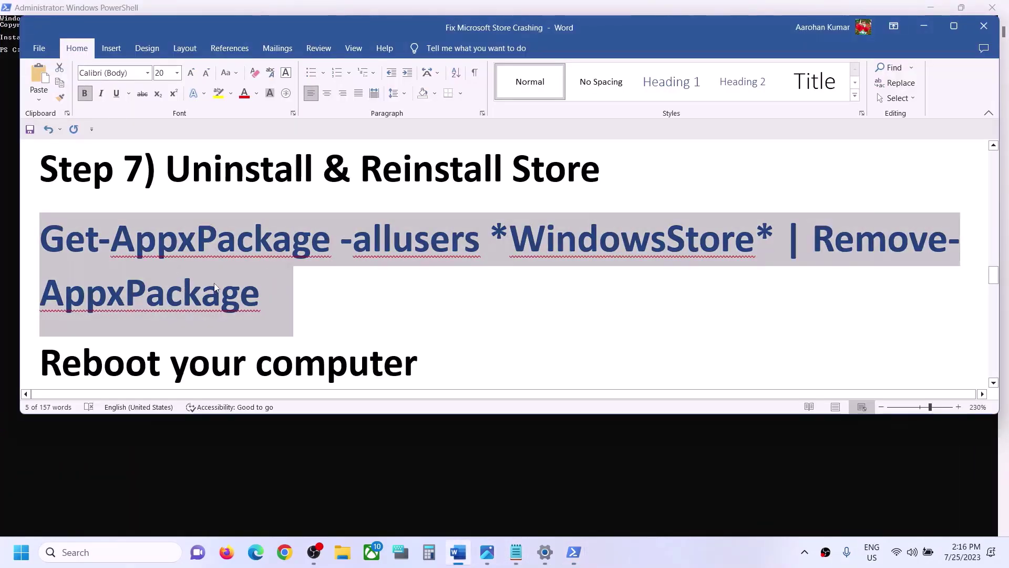
mouse_move(574, 552)
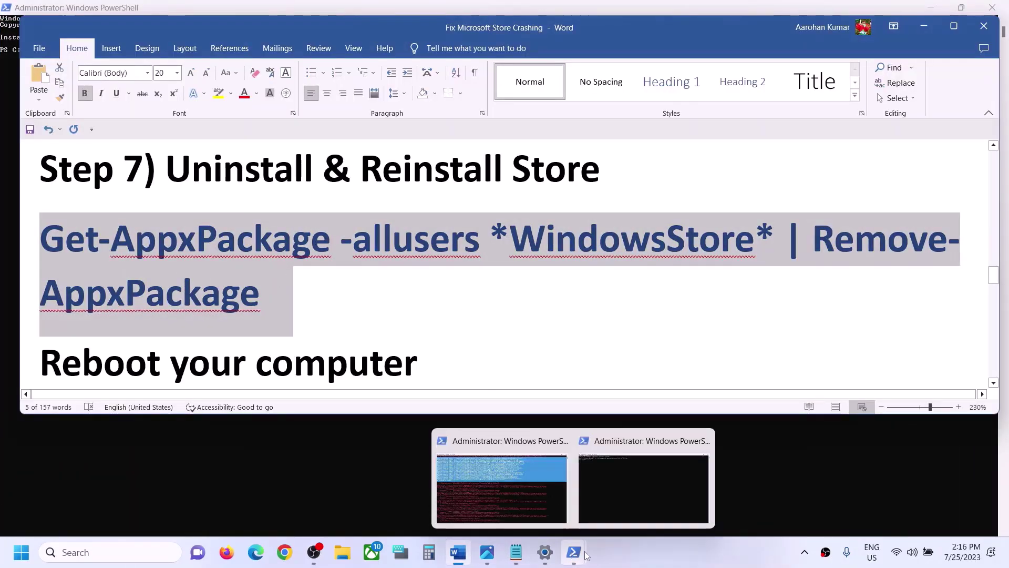
click(497, 476)
right_click(298, 239)
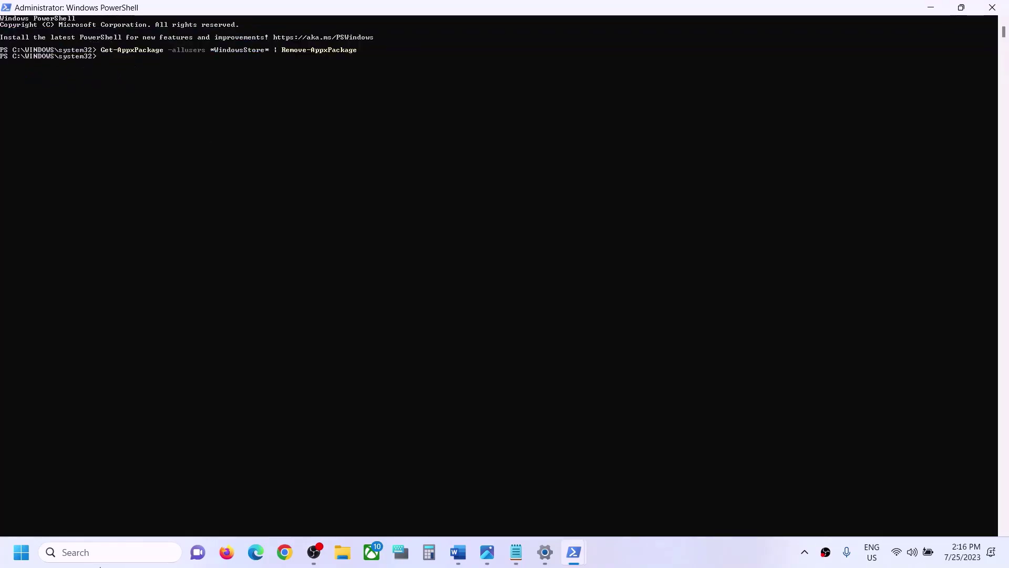
- Search Windows for "store" to check whether the Microsoft Store app is still installed
click(93, 556)
text(sto)
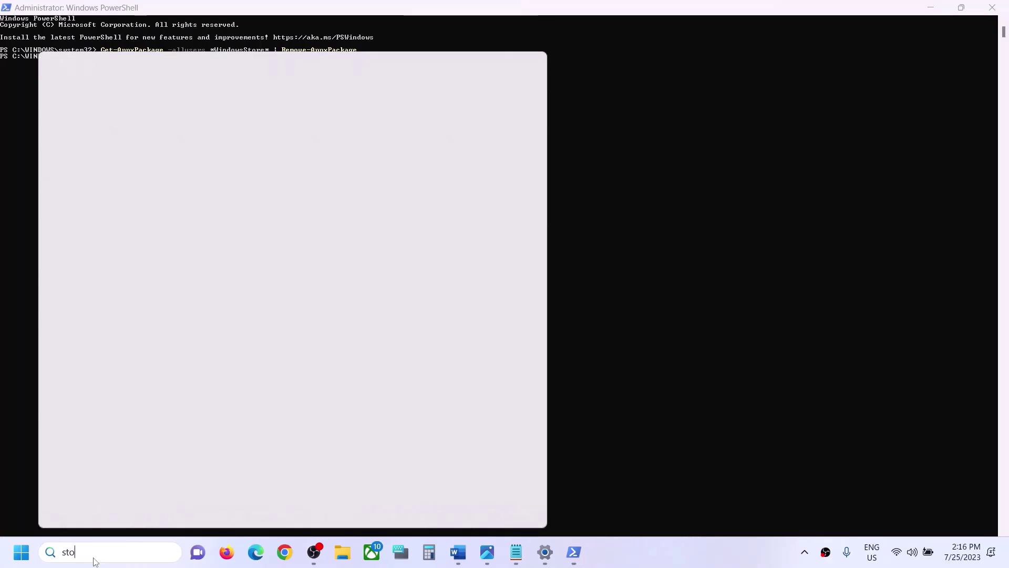
text(re)
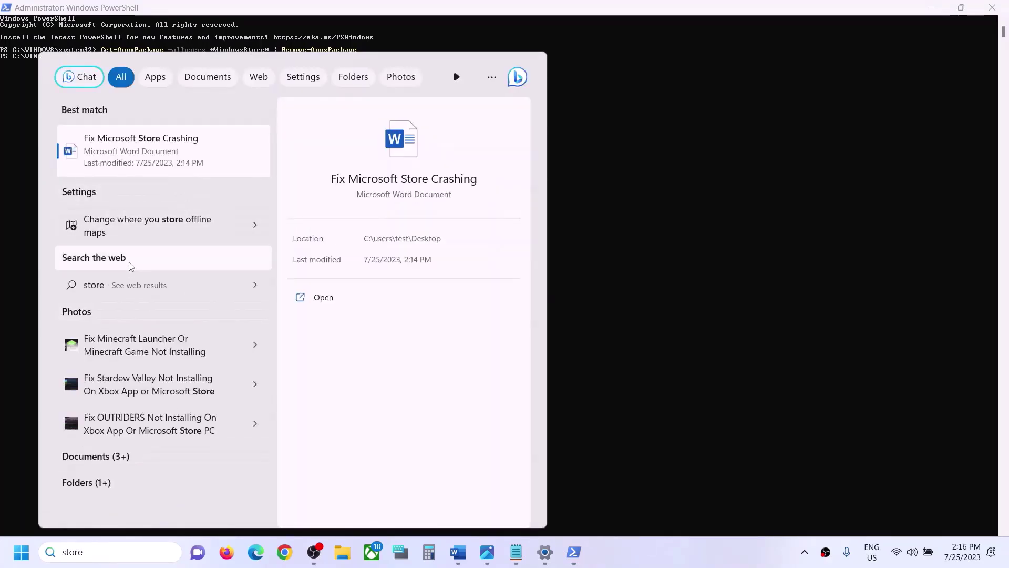
click(688, 215)
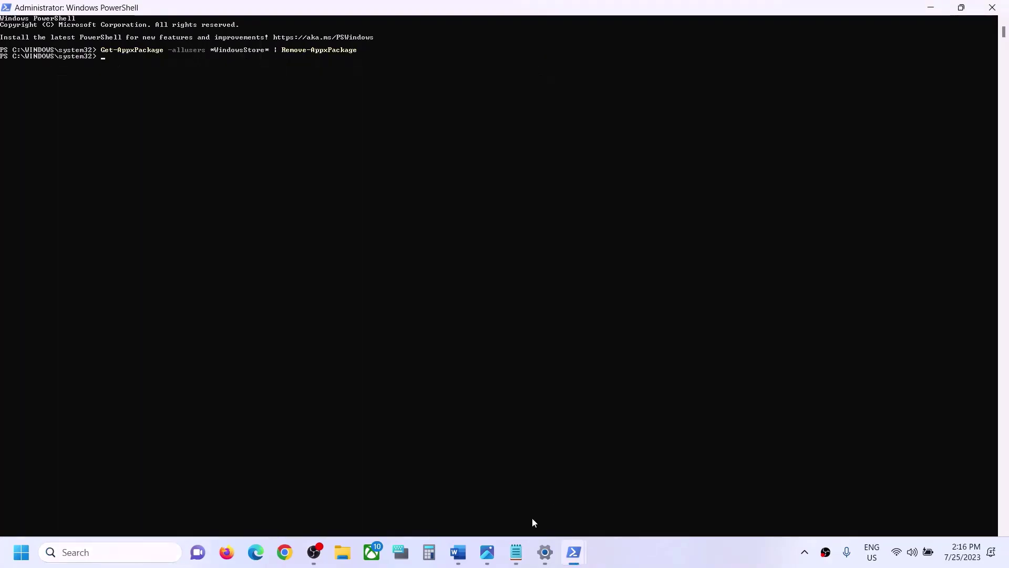
- Review the reboot instruction under Step 7 in Word and view the computer's power options without restarting
click(459, 551)
drag(41, 231, 415, 364)
key(super)
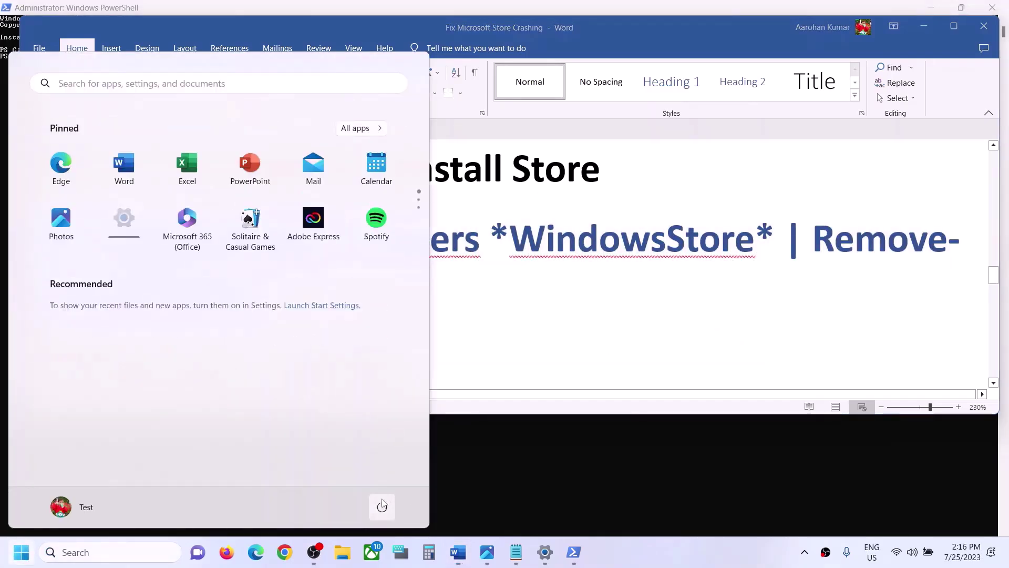
click(382, 505)
click(536, 321)
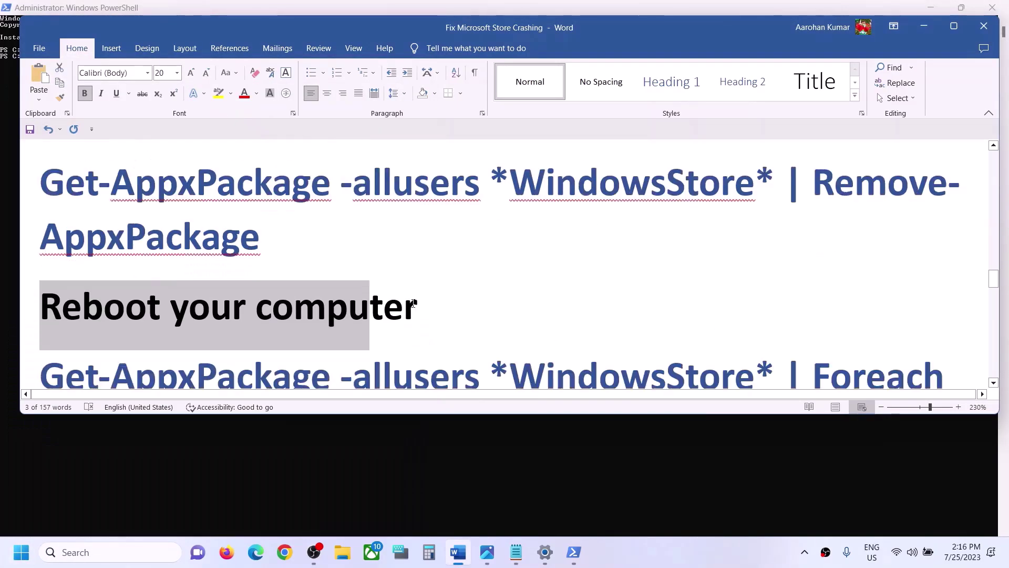
- Run Word's Get-AppxPackage -allusers *WindowsStore* | Foreach {Add-AppxPackage -DisableDevelopmentMode -Register “$($_.InstallLocation)\AppXManifest.xml”} command in a new administrator PowerShell window and close that window
scroll(413, 303, down, 3)
drag(905, 328, 40, 215)
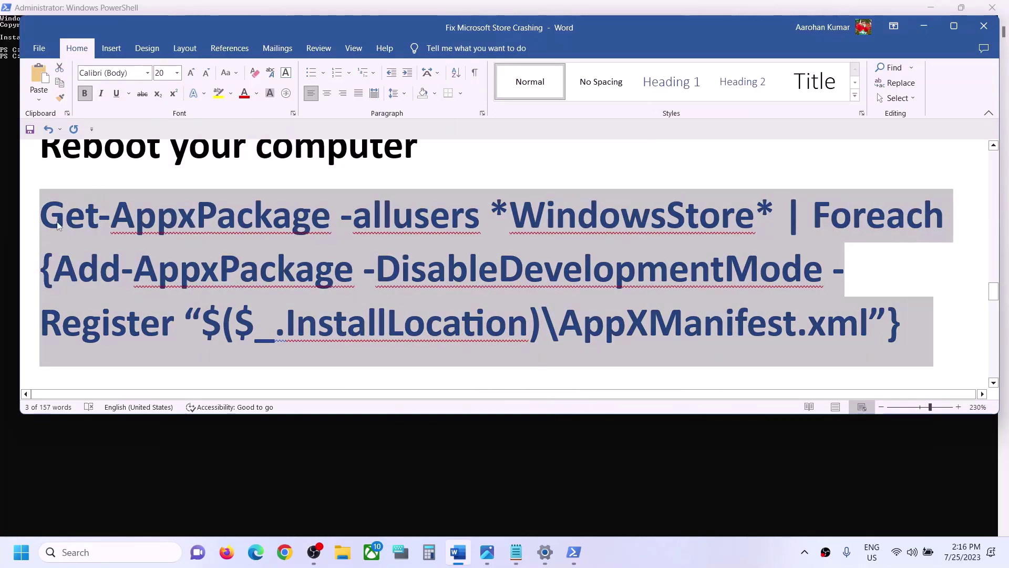
click(128, 552)
text(powers)
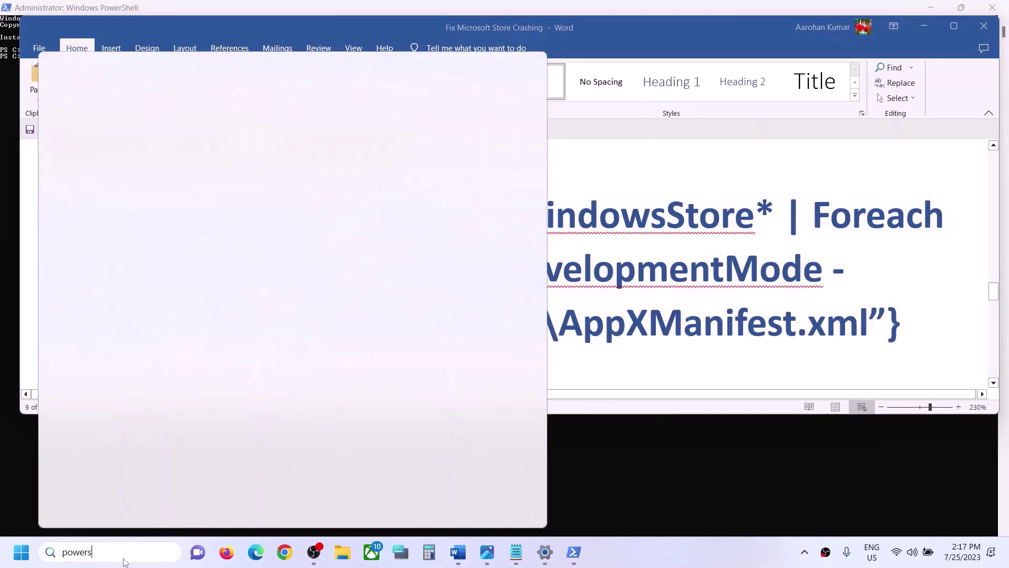
text(hell)
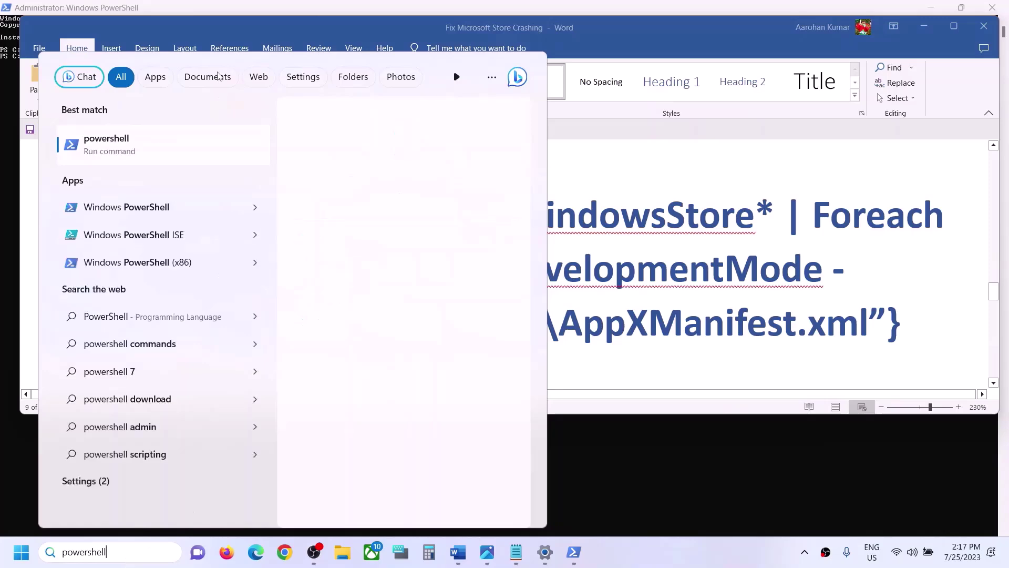
right_click(179, 221)
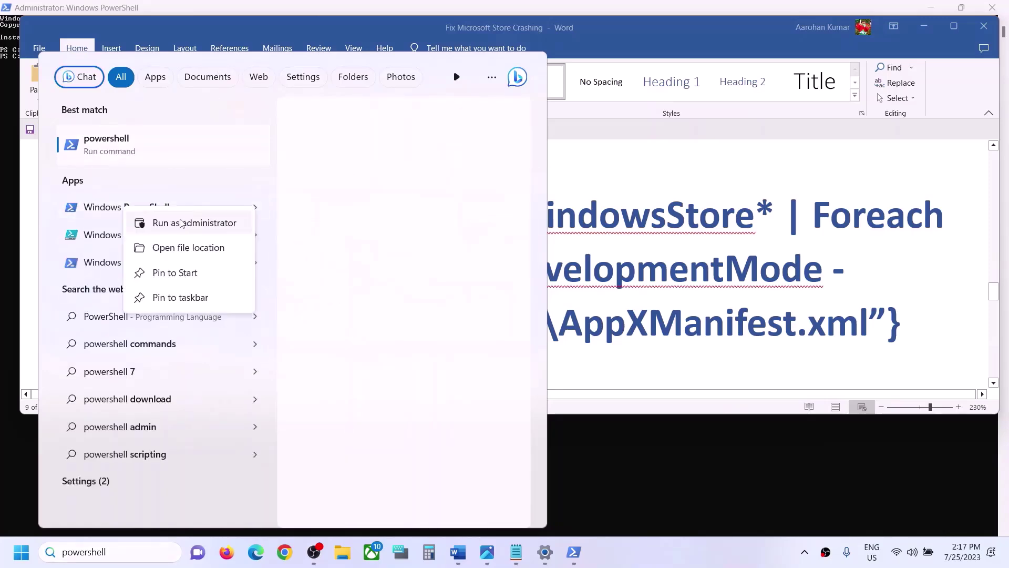
click(185, 224)
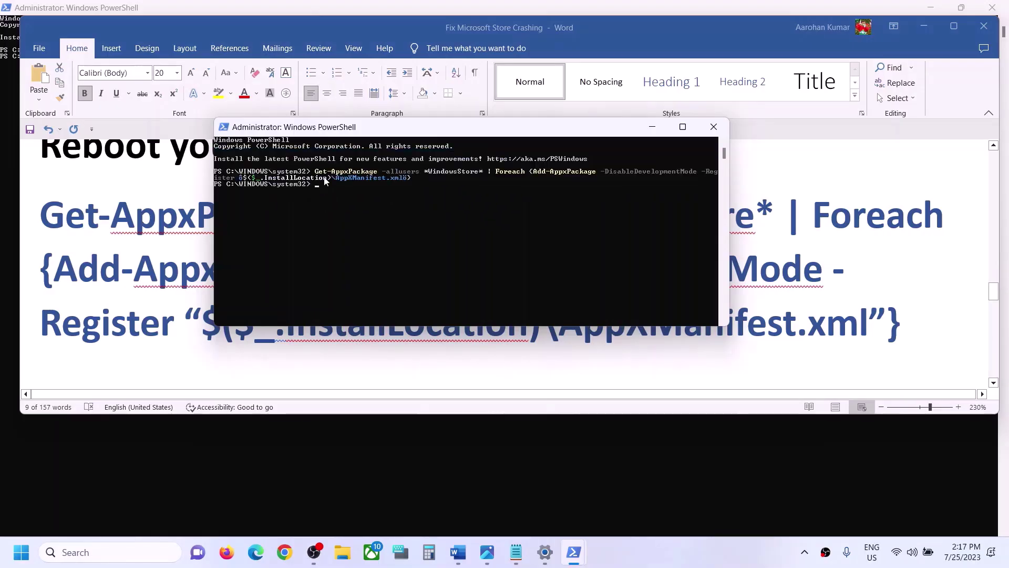
click(713, 126)
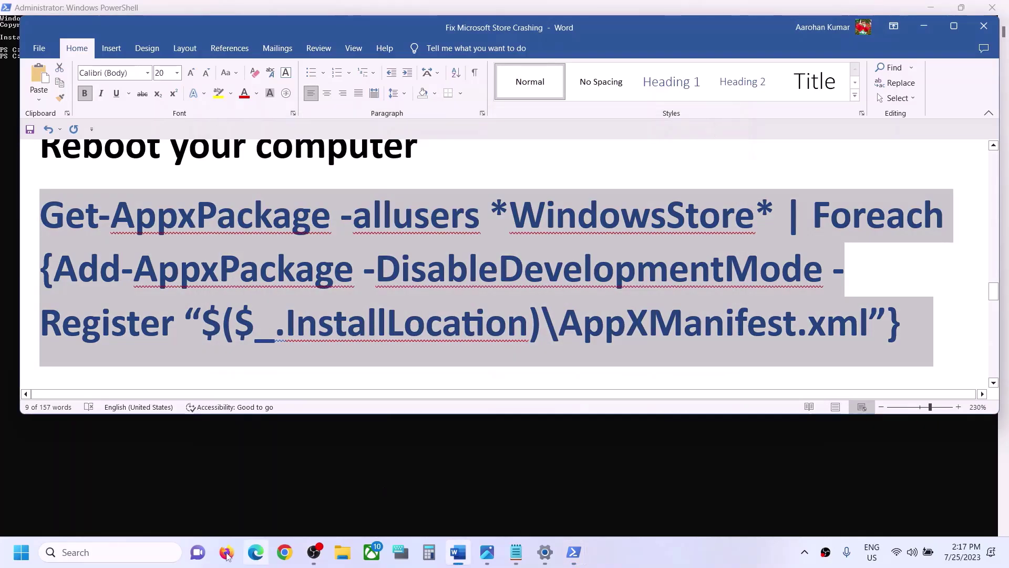
- Search Windows for "store" and launch the Microsoft Store app
click(117, 557)
text(store)
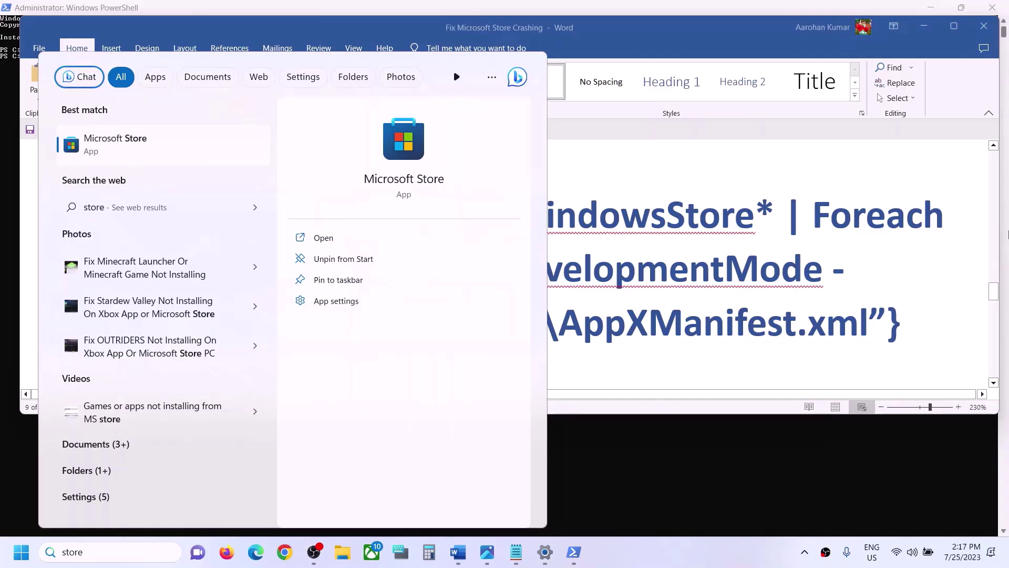
key(Return)
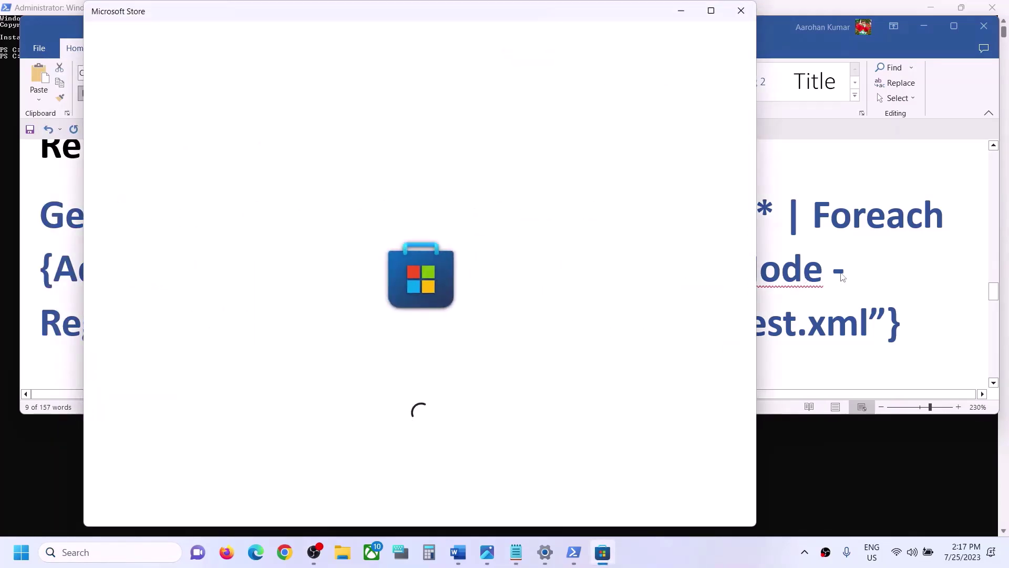
- Go to Step 8 in the Word document and open Command Prompt (cmd) as administrator
click(842, 277)
scroll(310, 298, down, 6)
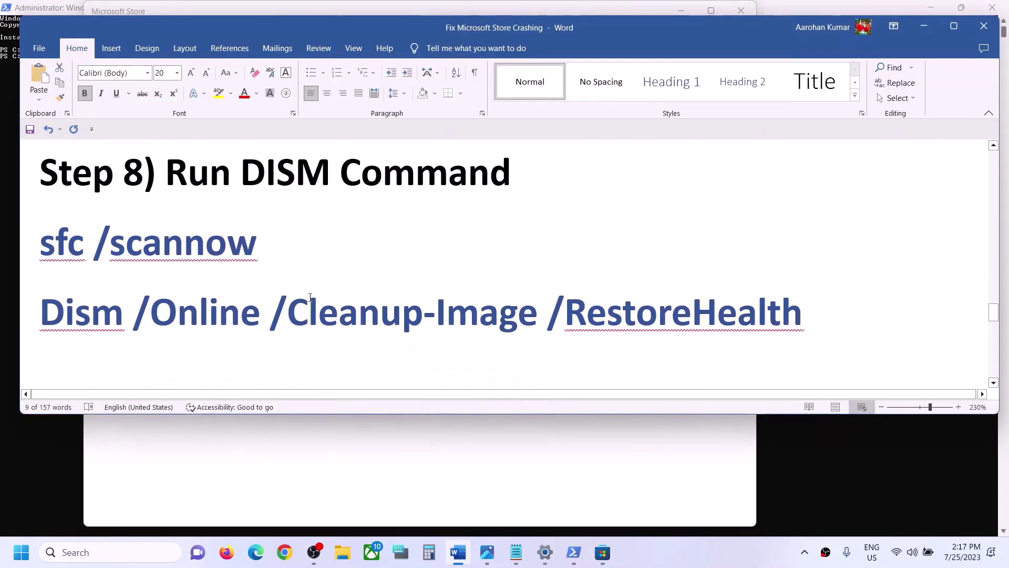
click(118, 550)
text(cmd)
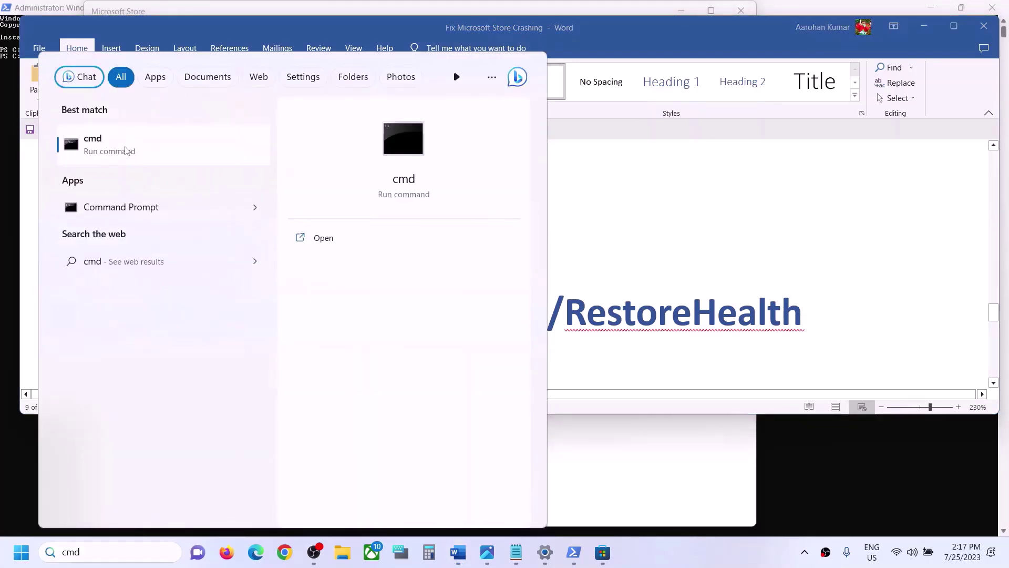
right_click(170, 153)
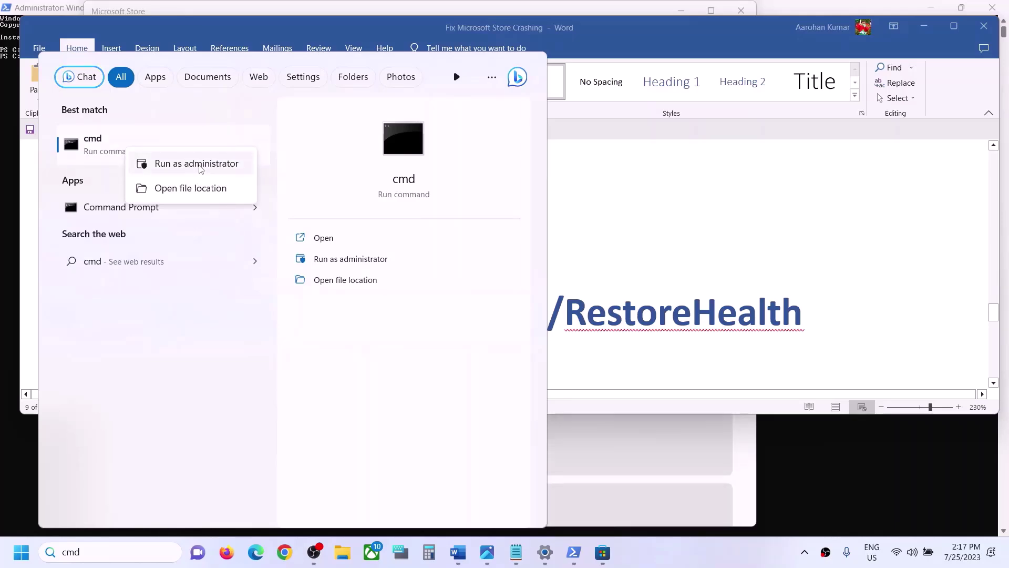
click(196, 163)
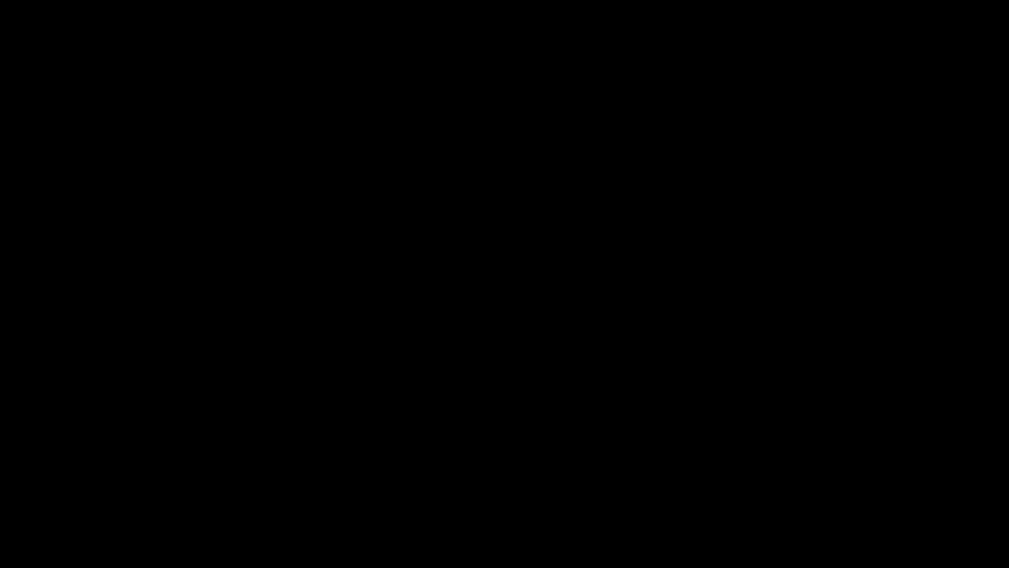
- Copy the sfc /scannow command from Step 8 in Word and run it in the administrator Command Prompt
triple_click(184, 244)
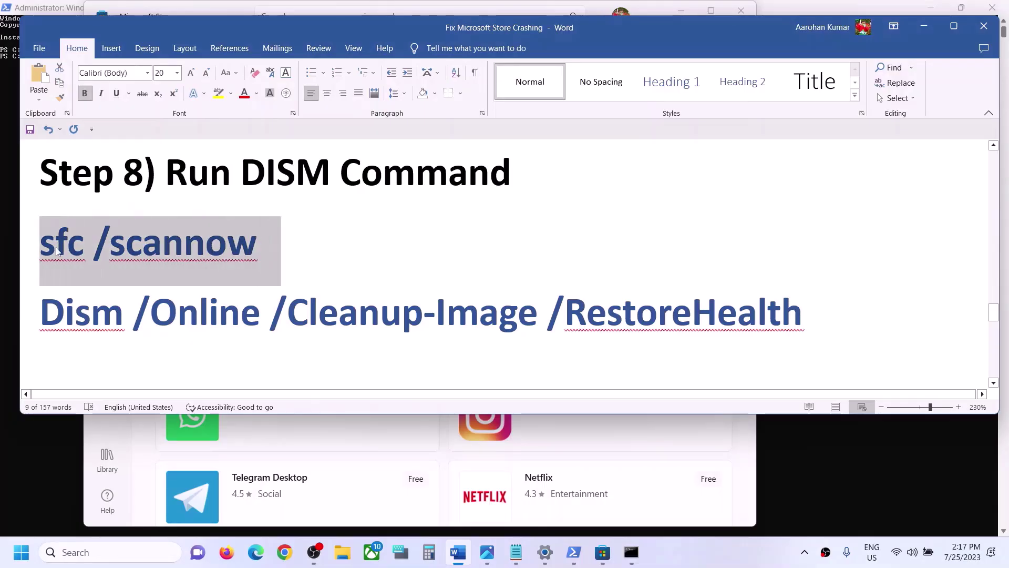
key(ctrl+c)
key(ctrl+v)
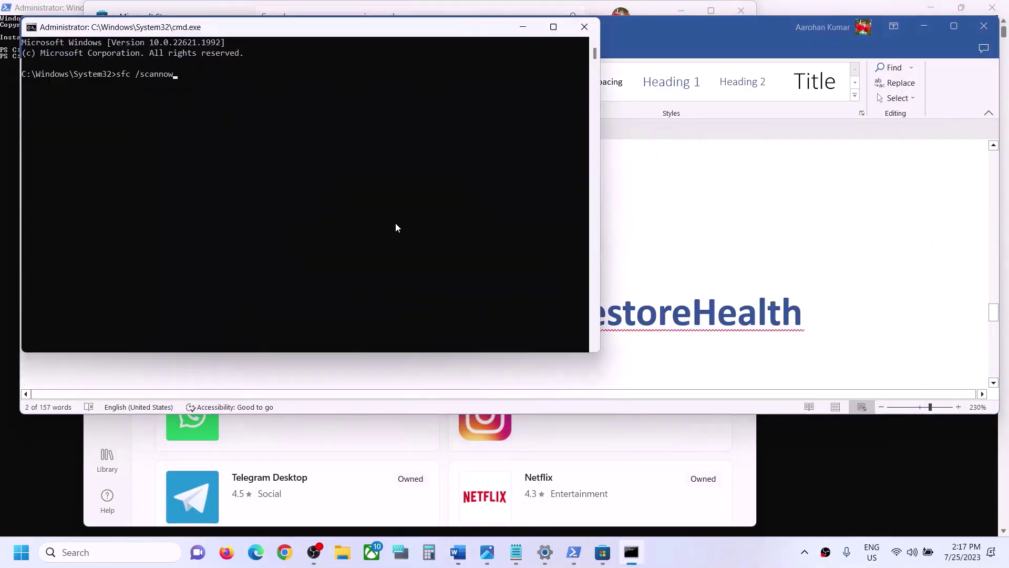
key(Return)
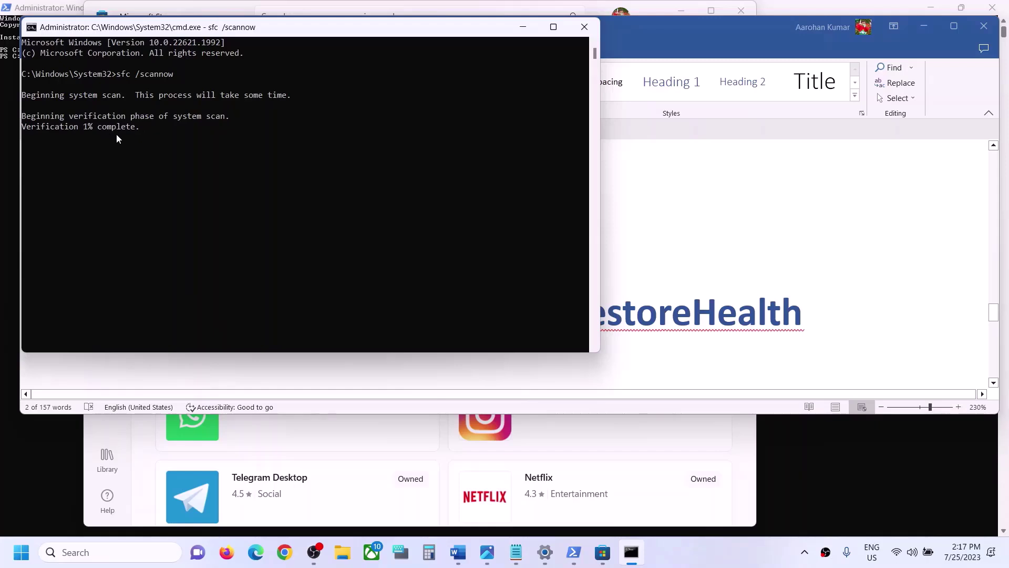
- Check the progress of the sfc scan and highlight the Dism /Online /Cleanup-Image /RestoreHealth command under Step 8 in Word
click(652, 318)
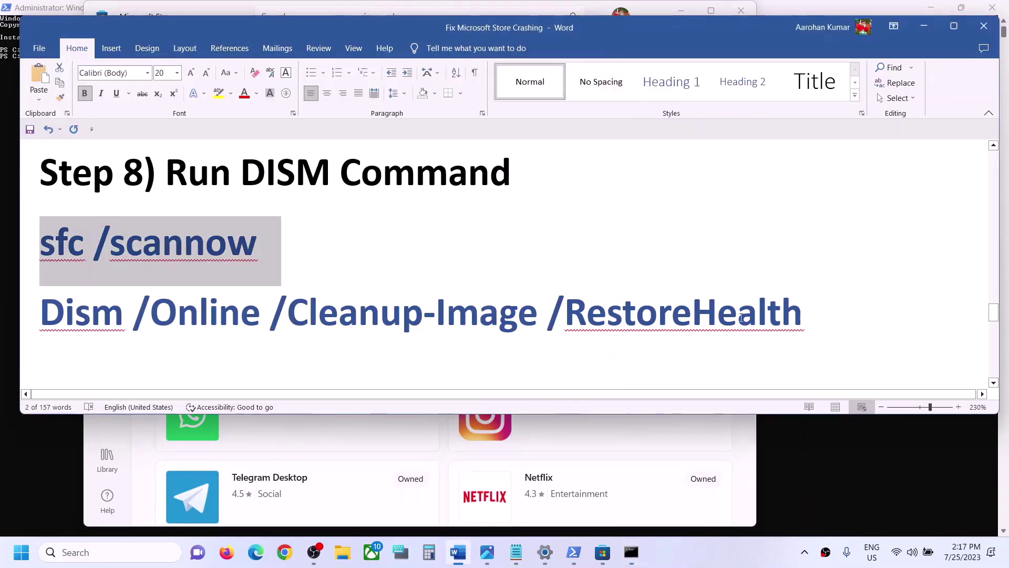
drag(817, 321, 38, 320)
click(630, 552)
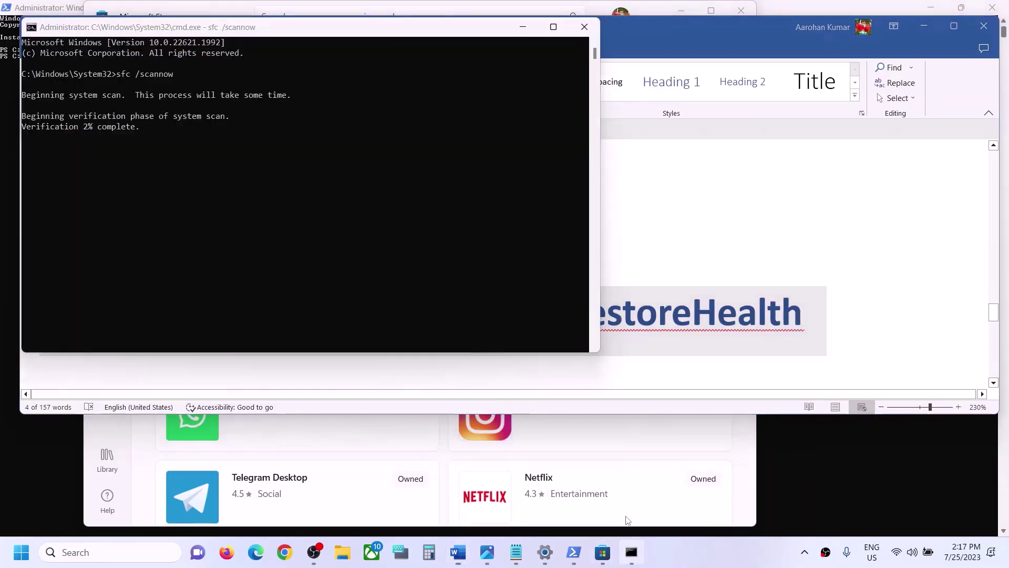
key(alt+Tab)
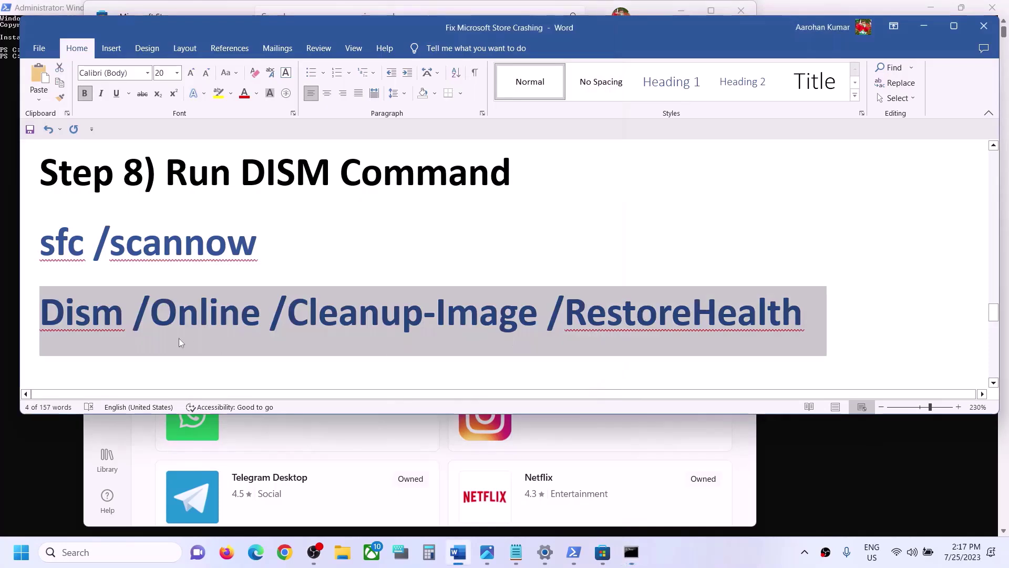
click(109, 325)
triple_click(109, 325)
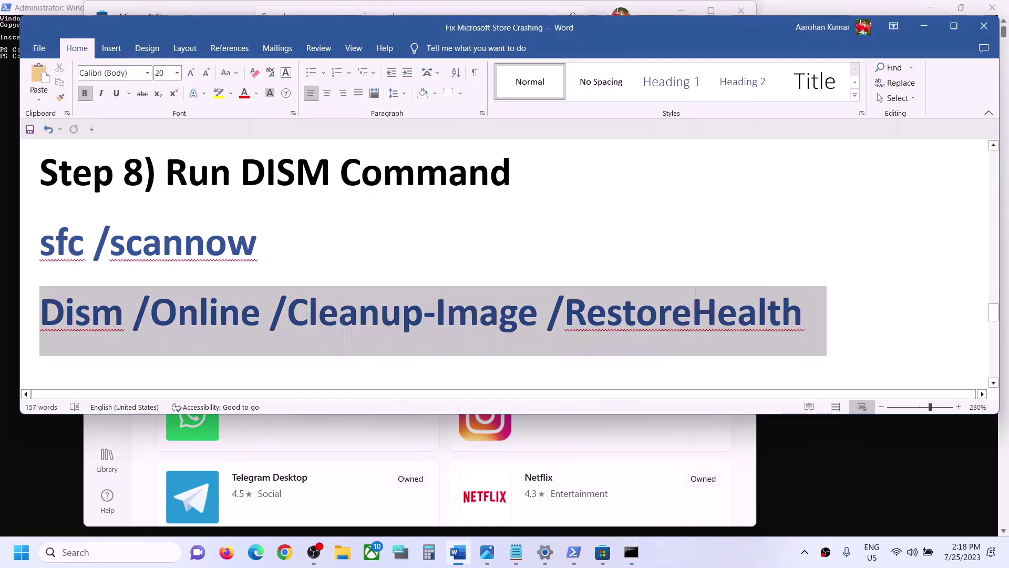
- View the computer's power options and return to the Word document without restarting
key(super)
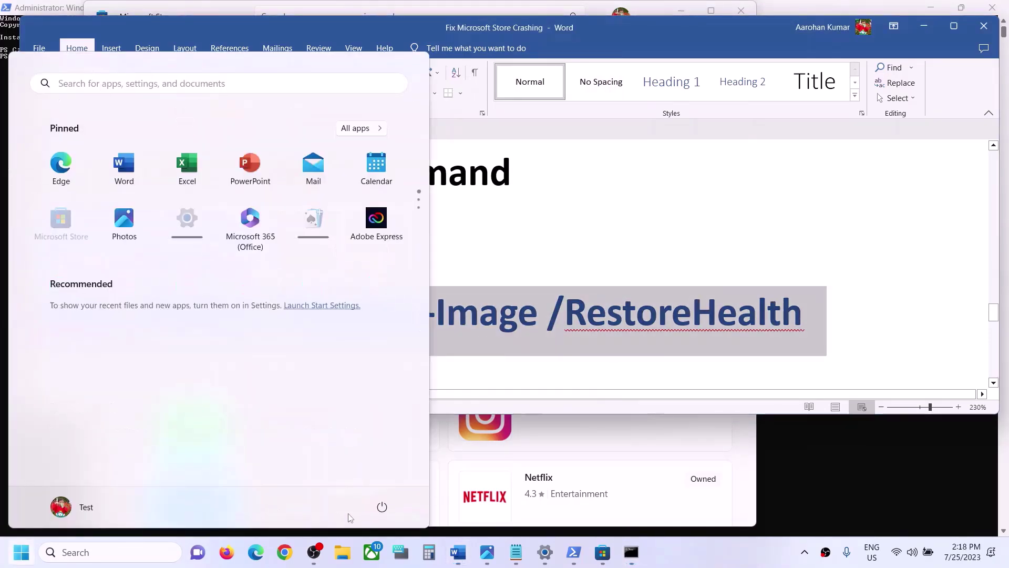
click(382, 506)
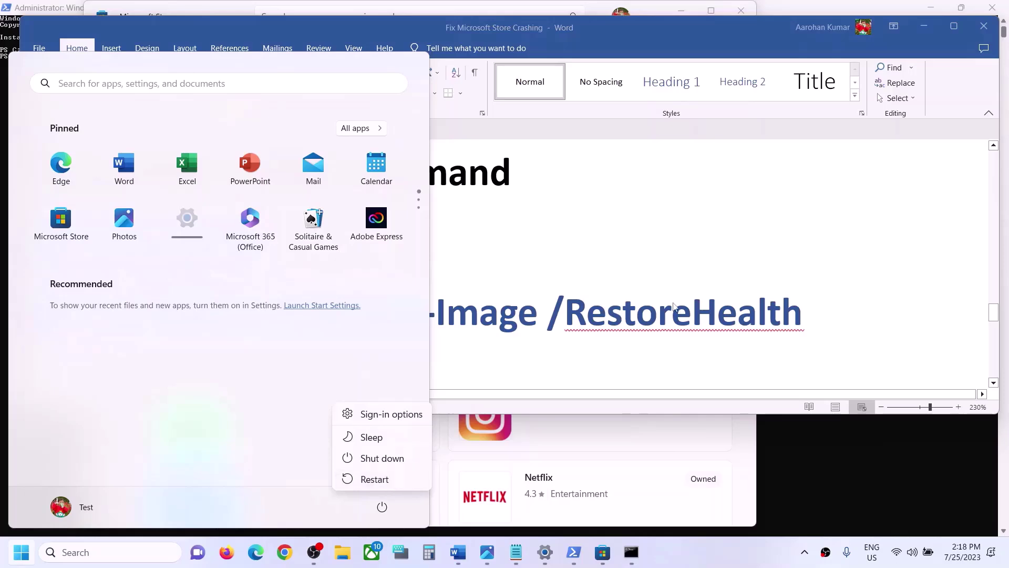
click(529, 266)
click(541, 274)
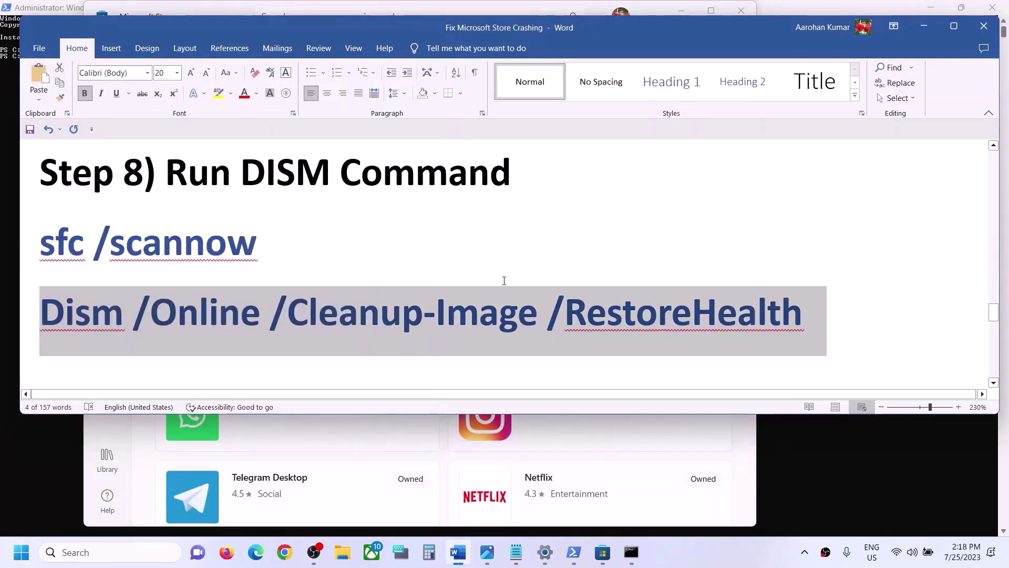
- Copy inetcpl.cpl from Step 9 in Word and use it in Windows search to open Internet Properties
scroll(504, 282, down, 4)
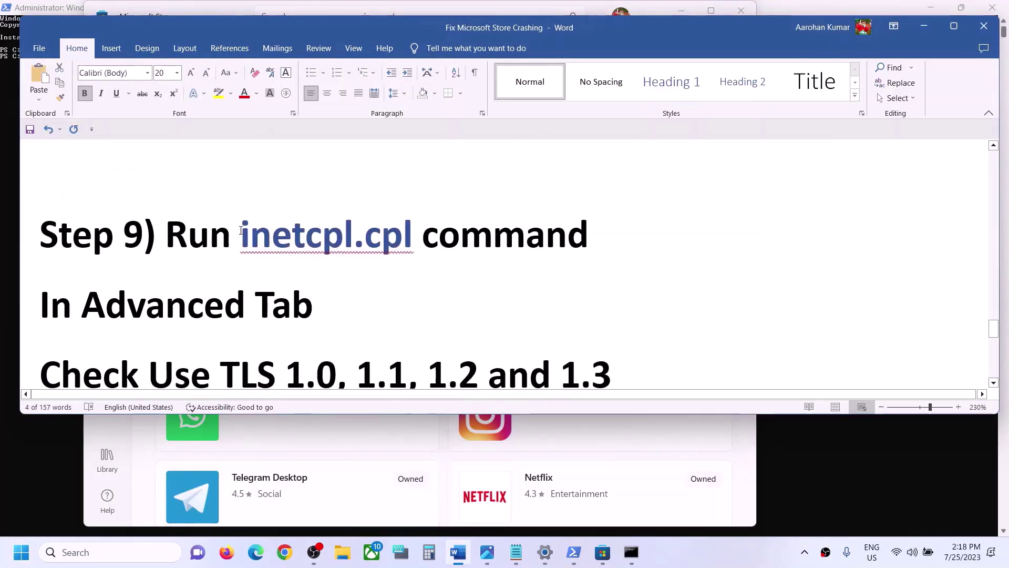
drag(241, 227, 388, 218)
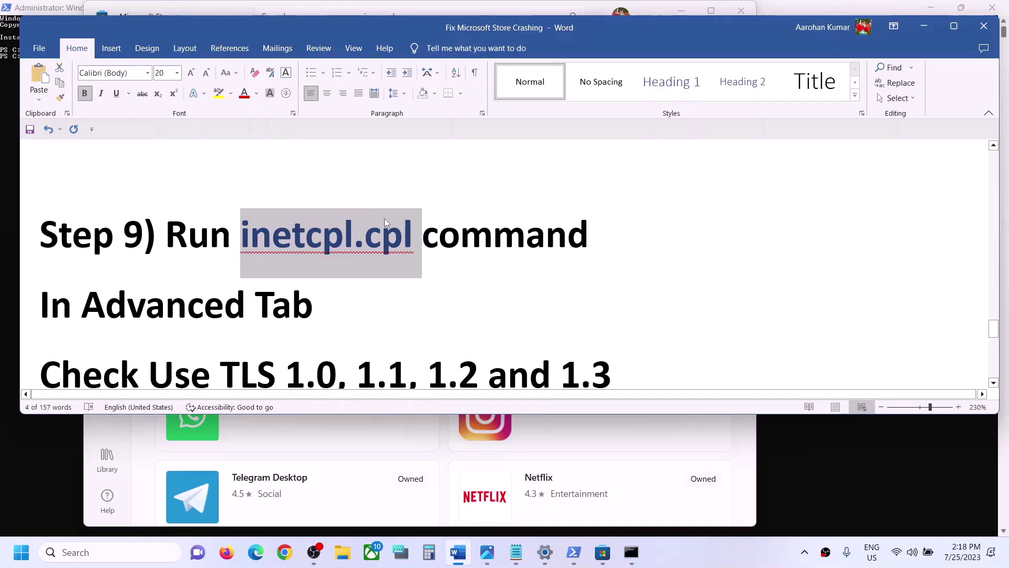
click(140, 561)
click(140, 560)
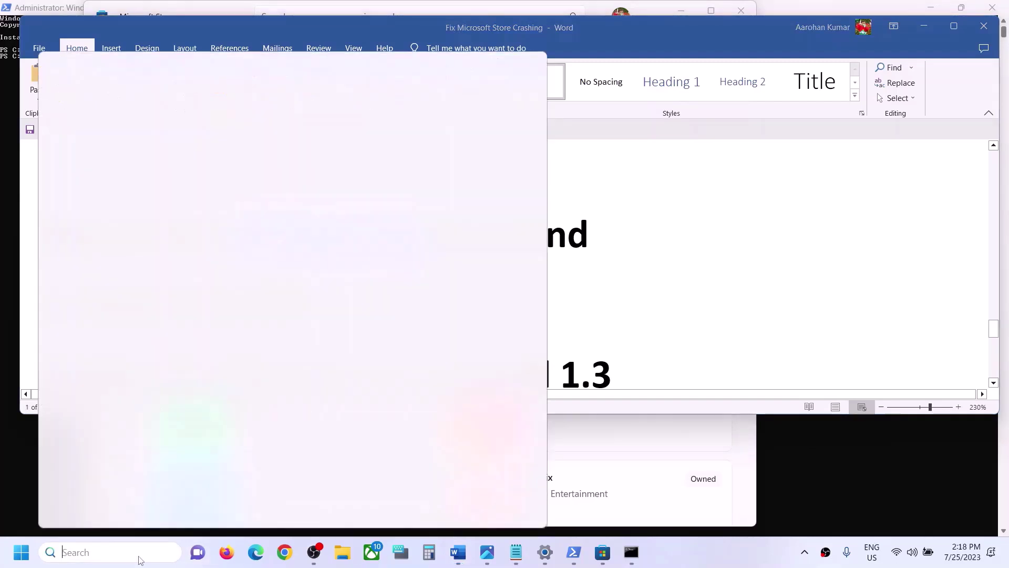
key(ctrl+v)
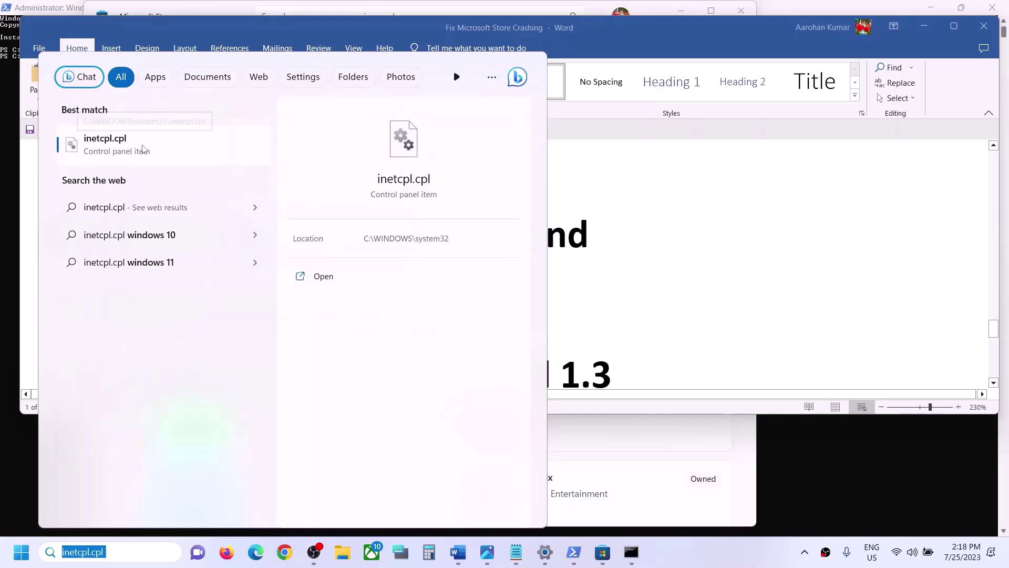
key(Return)
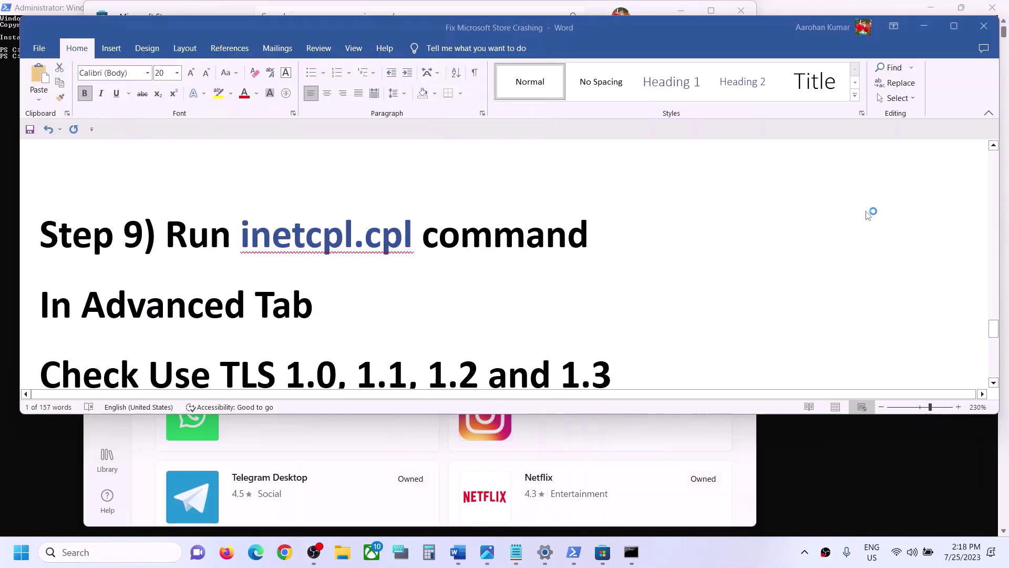
- Check that Use TLS 1.0, 1.1, 1.2 and 1.3 are enabled in the advanced Internet Properties, and close the dialog with OK
drag(136, 46, 544, 177)
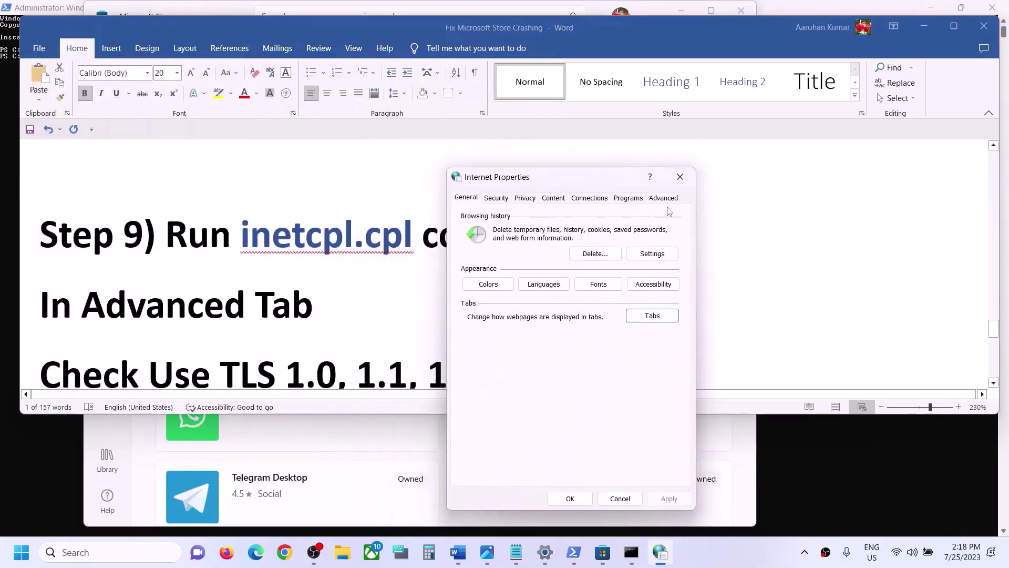
click(663, 197)
drag(610, 183, 605, 136)
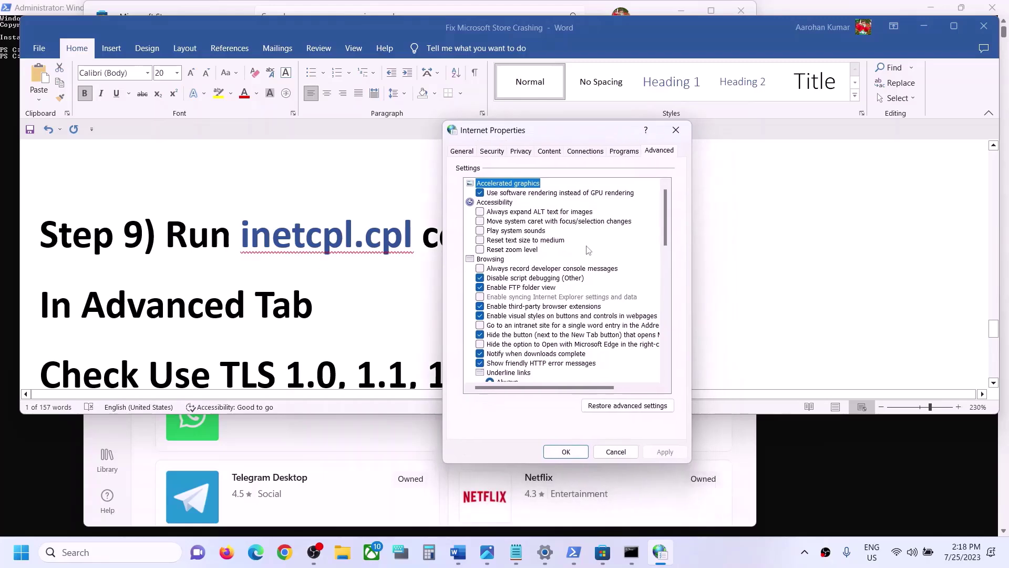
scroll(589, 286, down, 12)
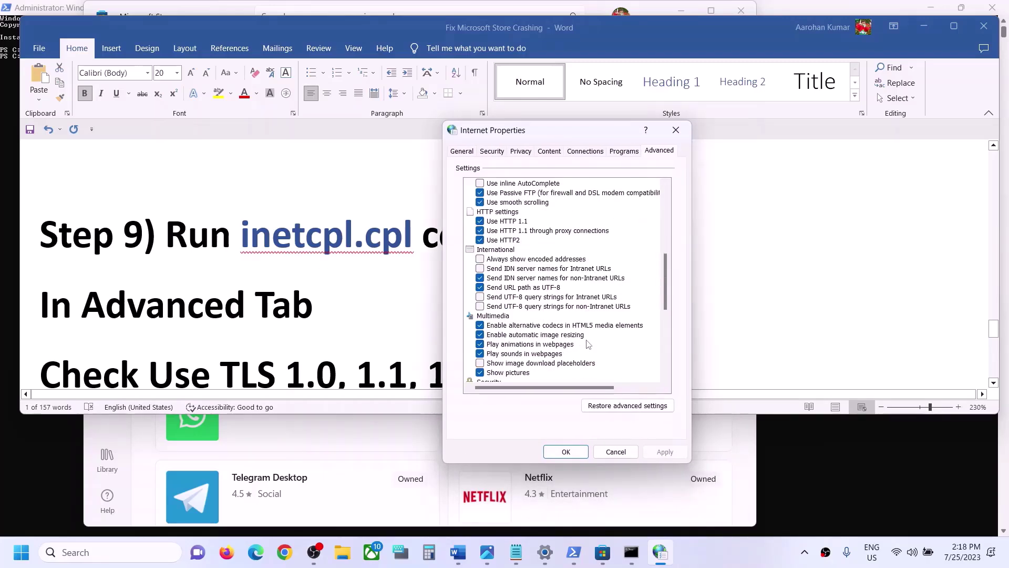
scroll(587, 344, down, 10)
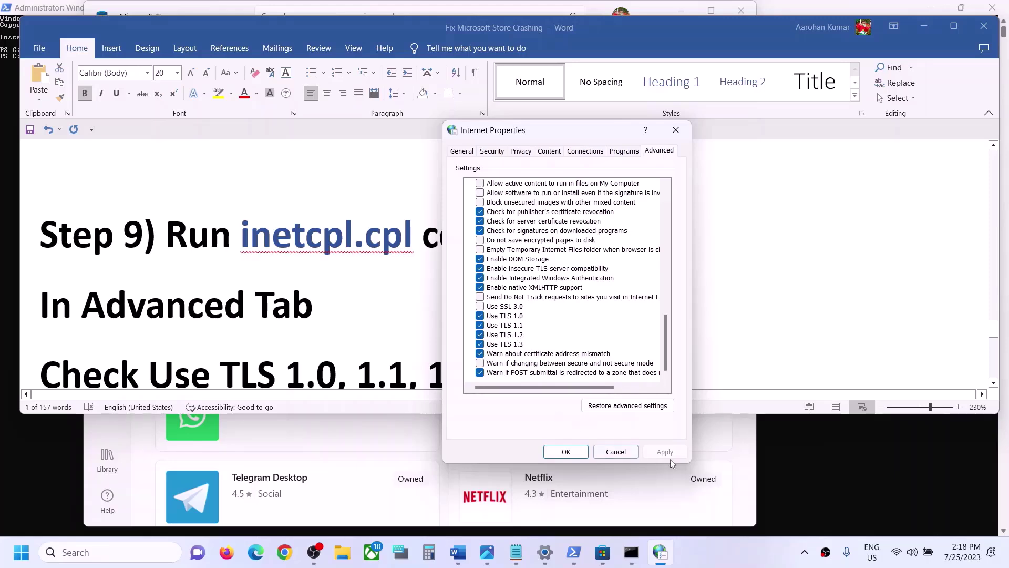
click(571, 452)
- Review the Step 9 TLS instructions in Word and highlight the Step 10 instruction to update Windows using the media creation tool
scroll(515, 286, down, 3)
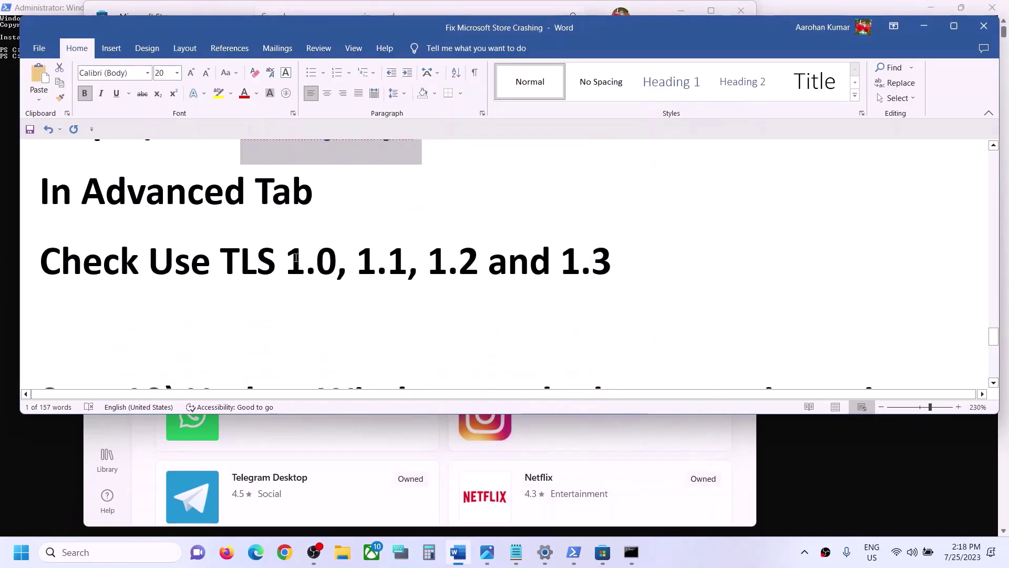
scroll(311, 299, up, 2)
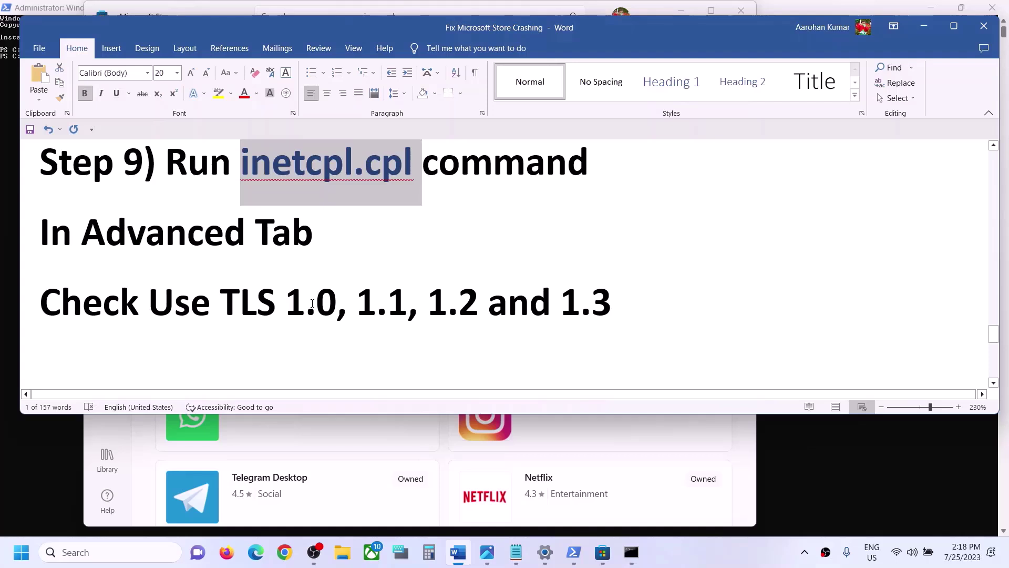
scroll(312, 304, down, 2)
scroll(312, 303, down, 2)
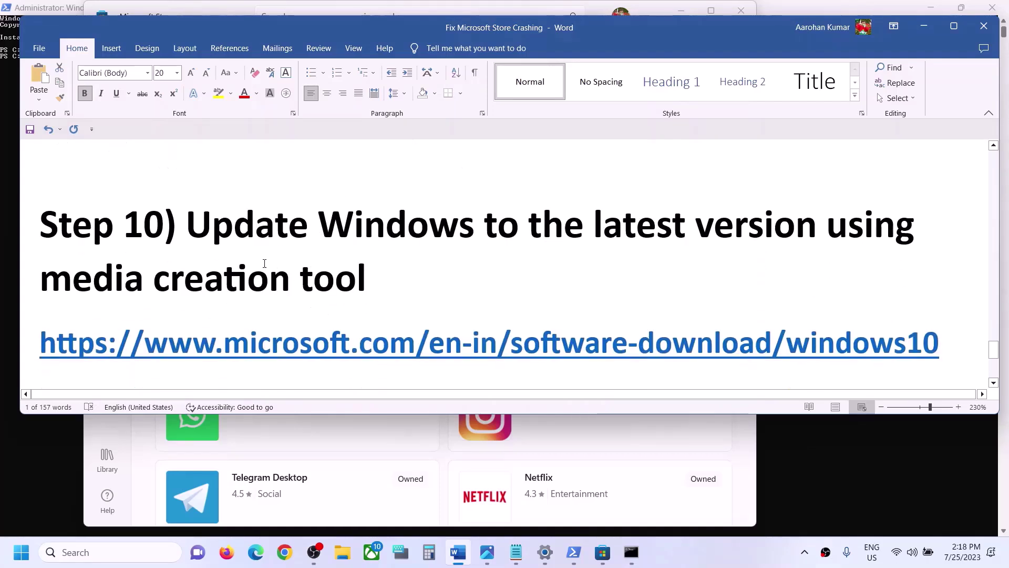
drag(186, 226, 418, 257)
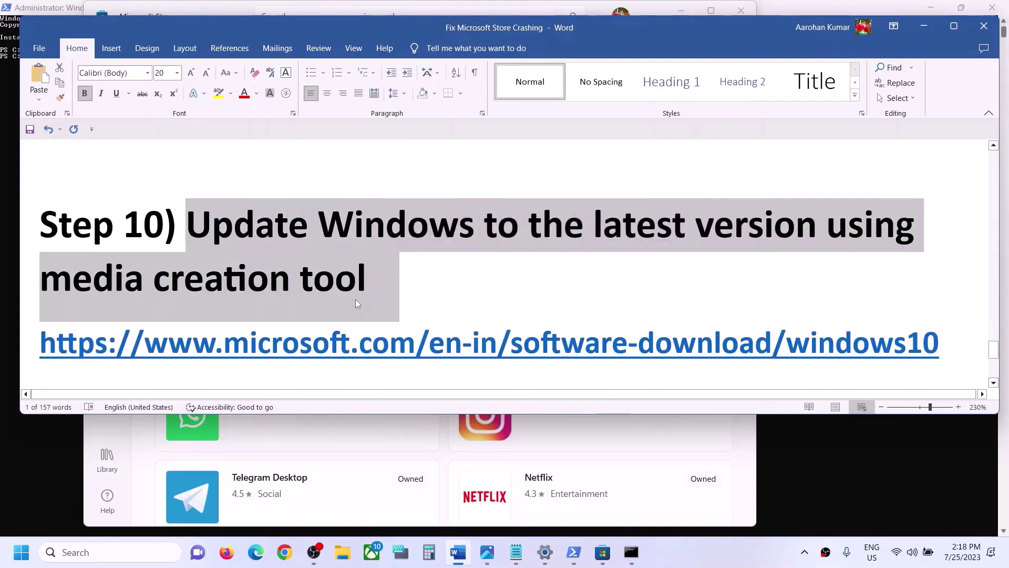
- Review the media creation tool instructions in Word and highlight the Windows 10 and Windows 11 software download links
scroll(401, 315, down, 2)
scroll(401, 314, up, 2)
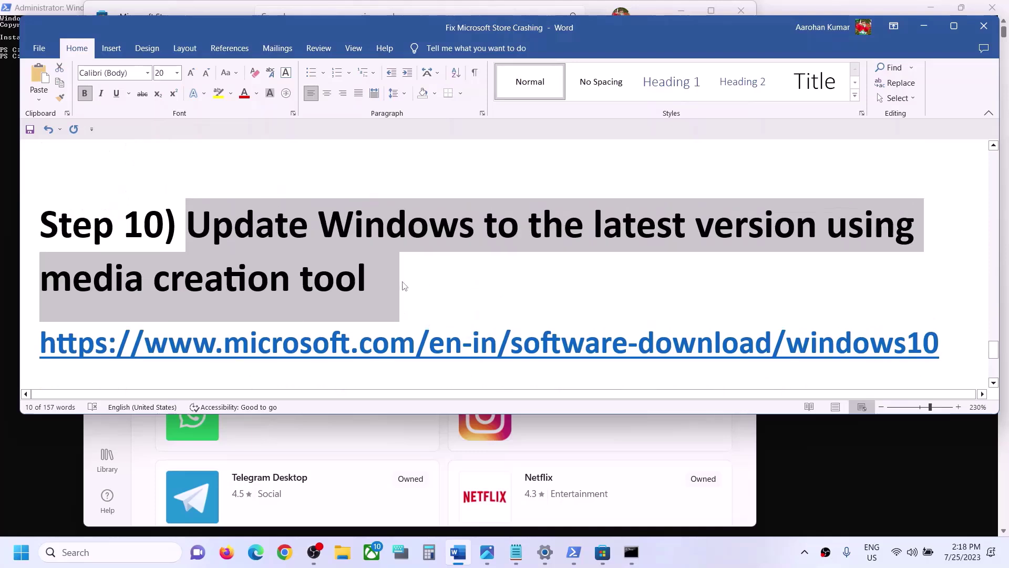
scroll(401, 314, down, 2)
click(735, 562)
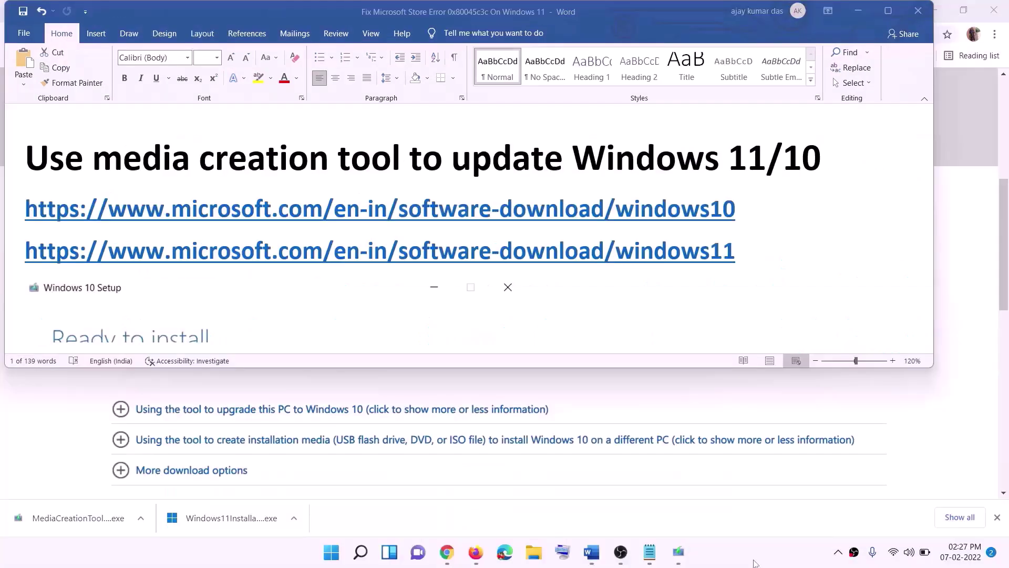
triple_click(726, 270)
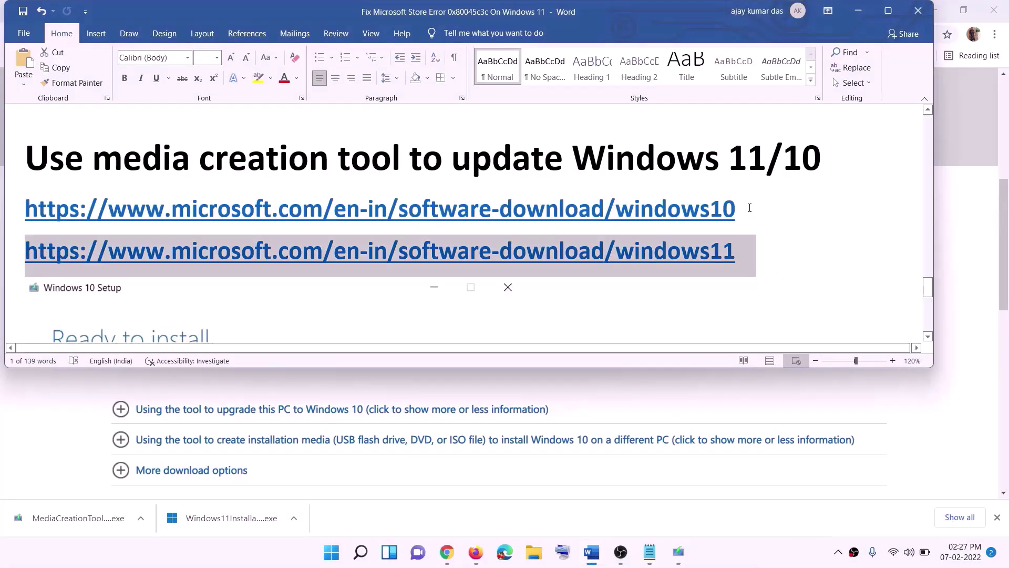
triple_click(749, 207)
triple_click(751, 251)
- Switch to the Download Windows 10 page in Chrome and highlight the media creation tool mention under Create Windows 10 installation media
click(857, 10)
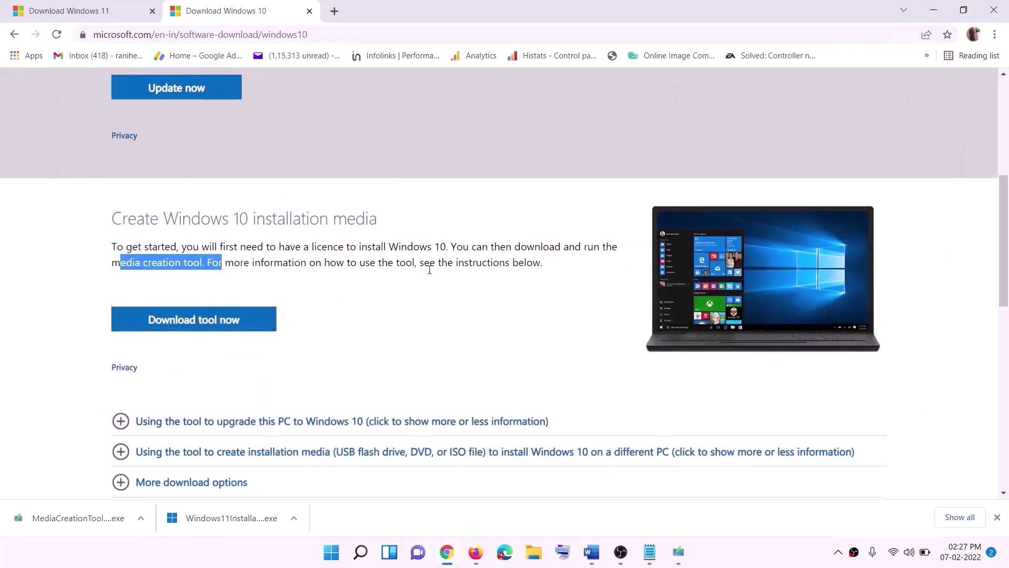
scroll(418, 230, up, 6)
scroll(339, 292, down, 5)
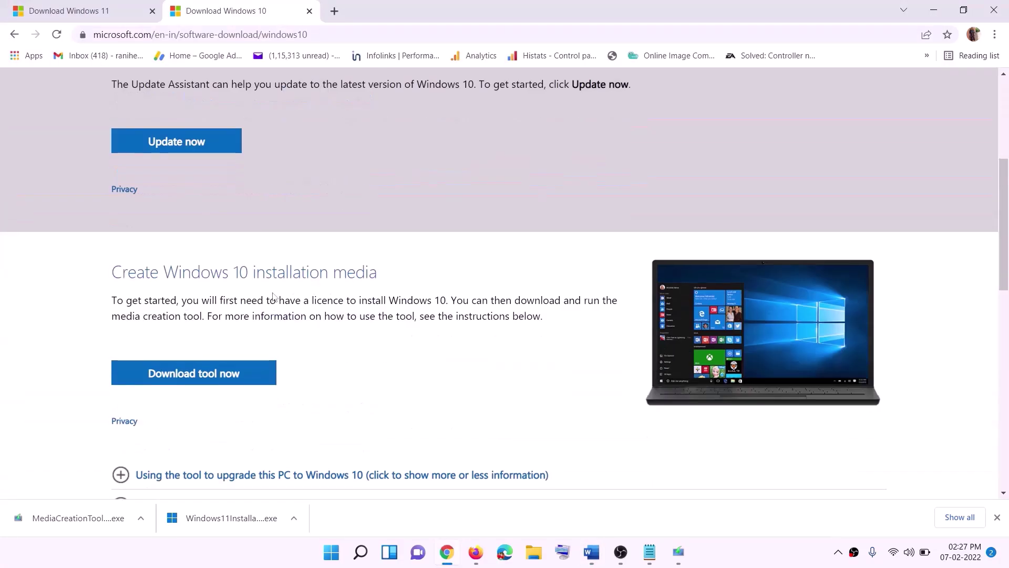
drag(120, 316, 225, 316)
scroll(219, 250, down, 3)
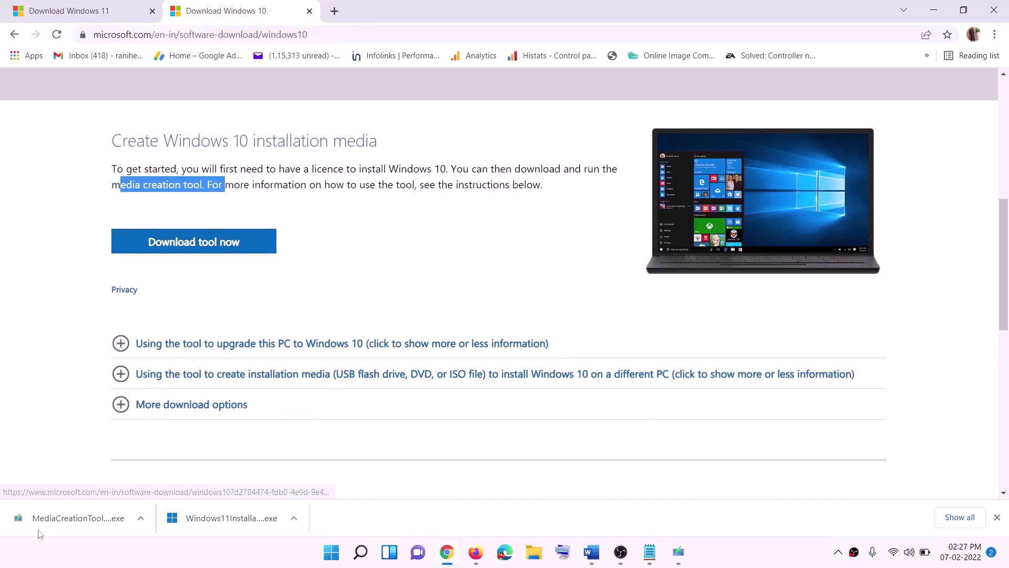
- Bring up Windows 10 Setup and proceed with Upgrade this PC now to start downloading Windows 10
click(688, 560)
click(655, 430)
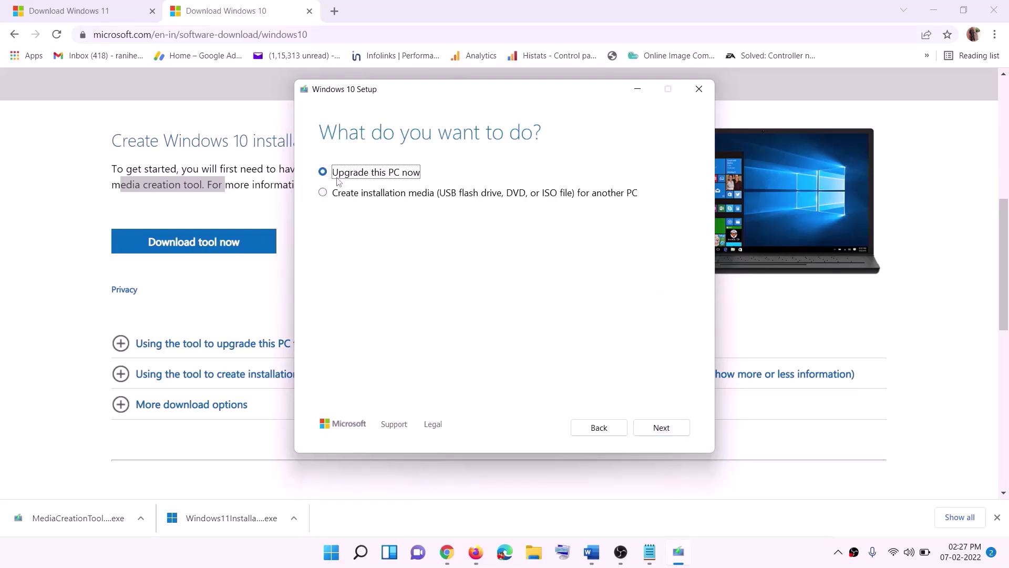
click(660, 428)
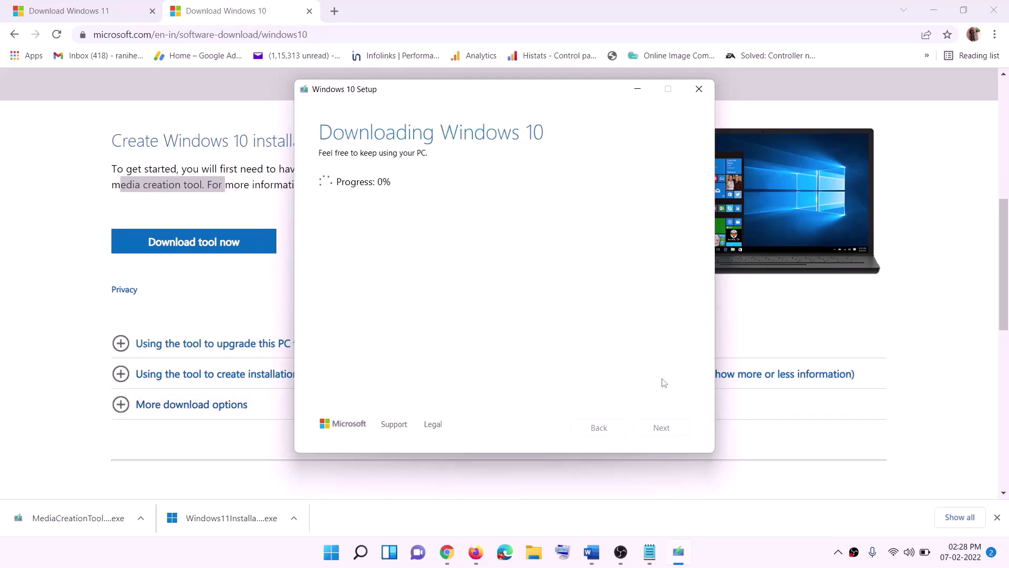
- Switch to Word and examine the Windows 10 Setup Ready to install screenshot, including the Keep personal files and apps option
click(745, 563)
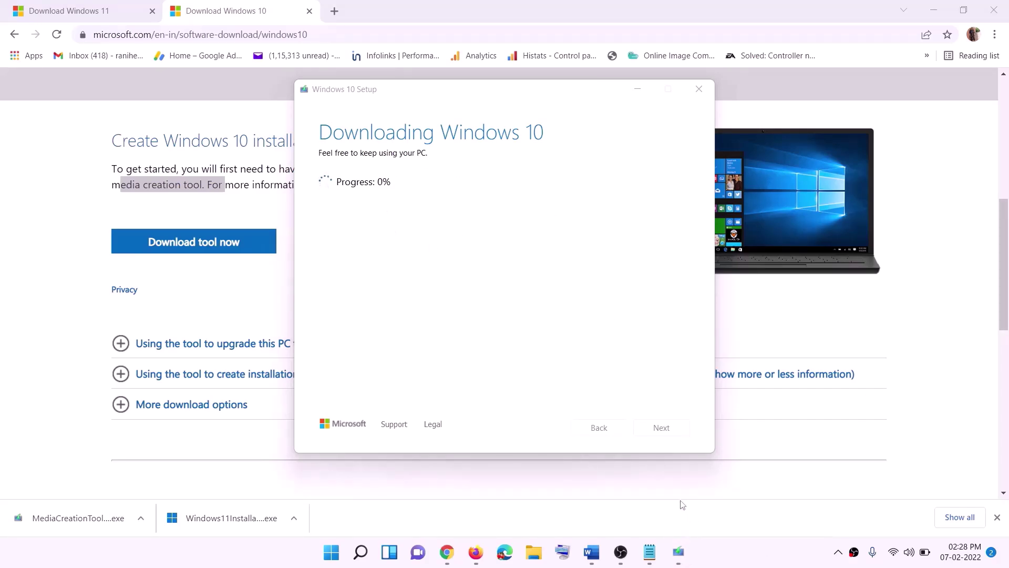
click(599, 556)
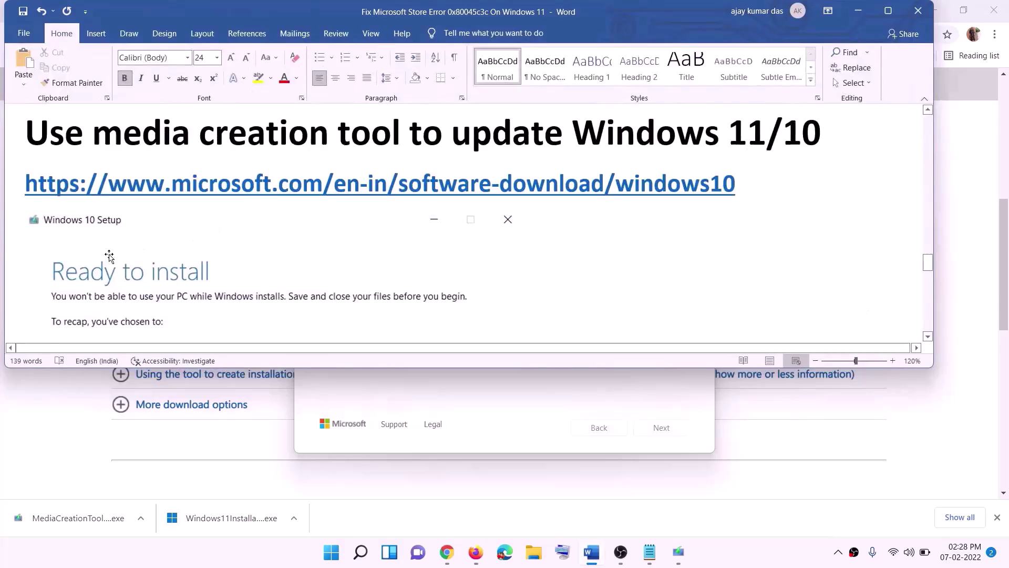
scroll(70, 245, down, 1)
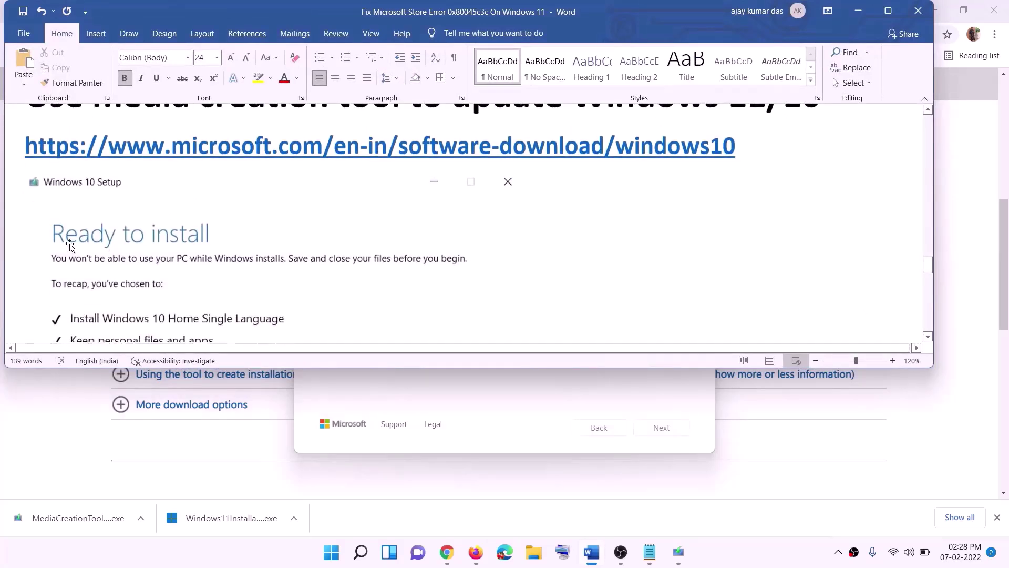
click(889, 10)
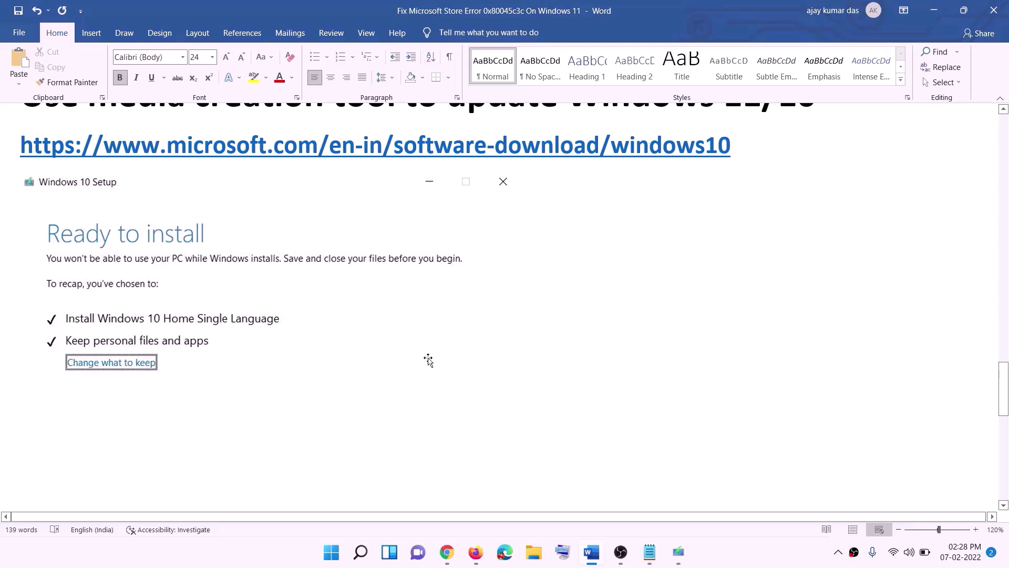
scroll(518, 367, down, 2)
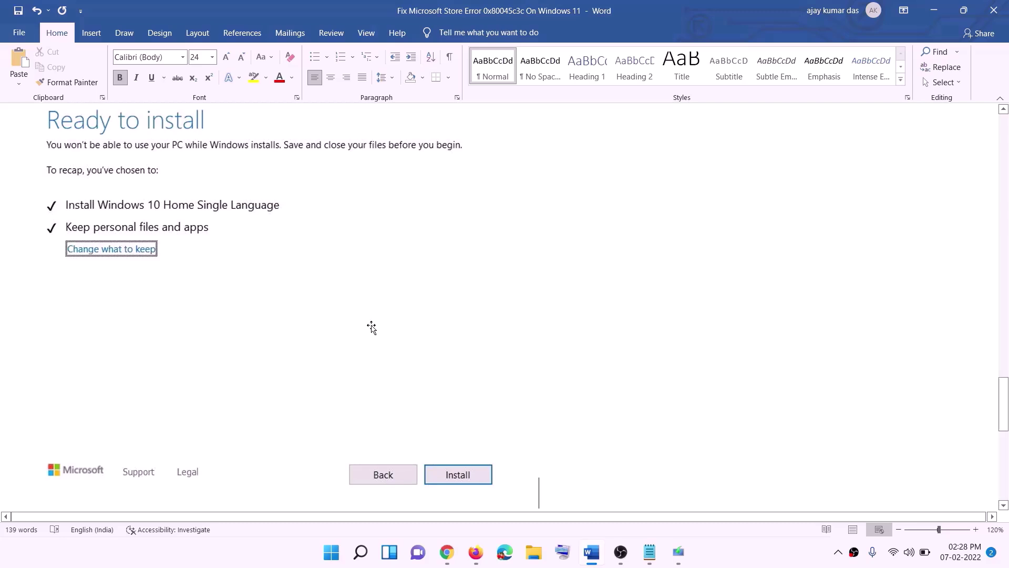
scroll(413, 325, up, 1)
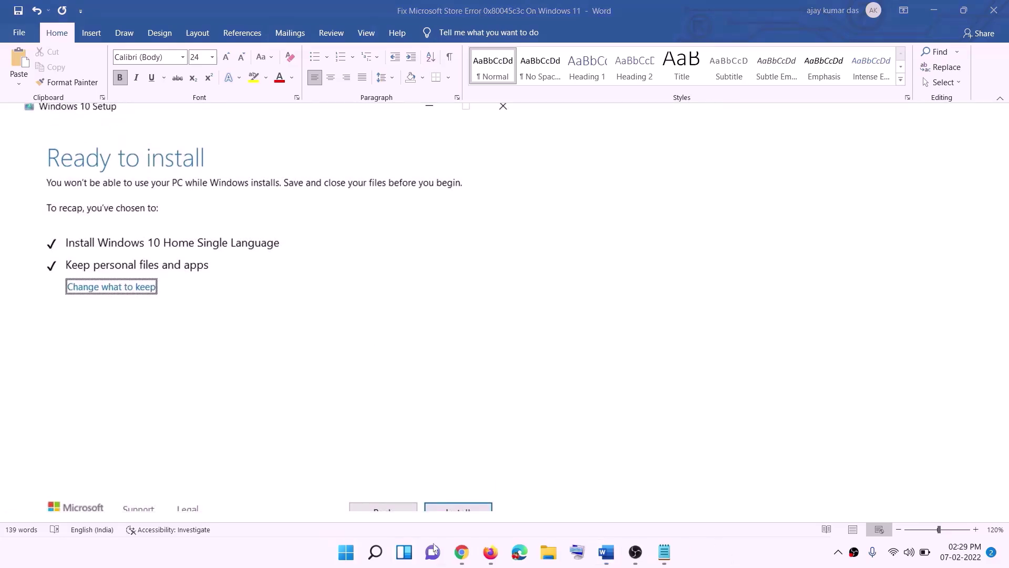
- Download the media creation tool from Create Windows 11 Installation Media in Chrome, run it and allow it to make changes
click(463, 555)
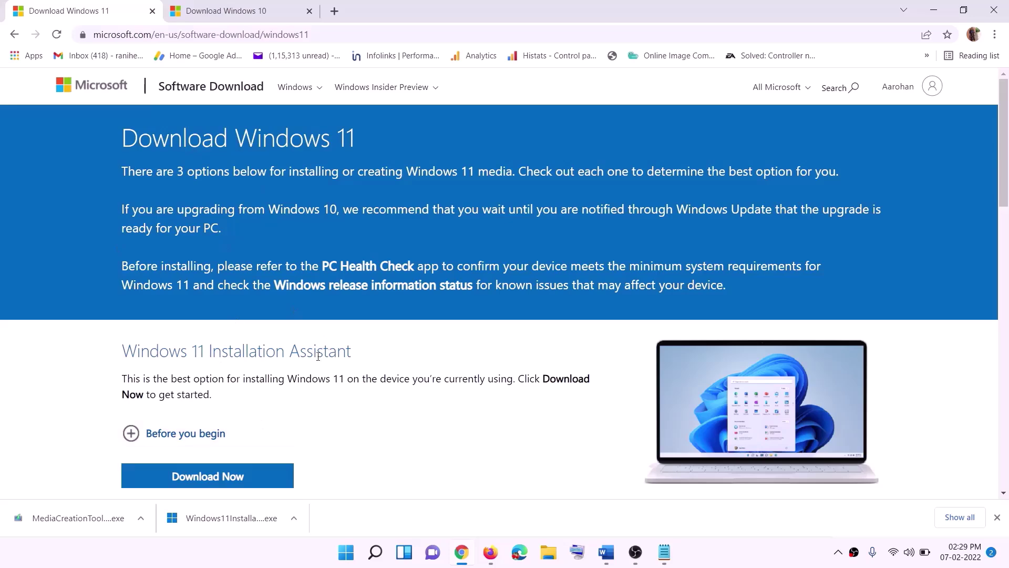
scroll(318, 356, down, 5)
drag(188, 312, 291, 312)
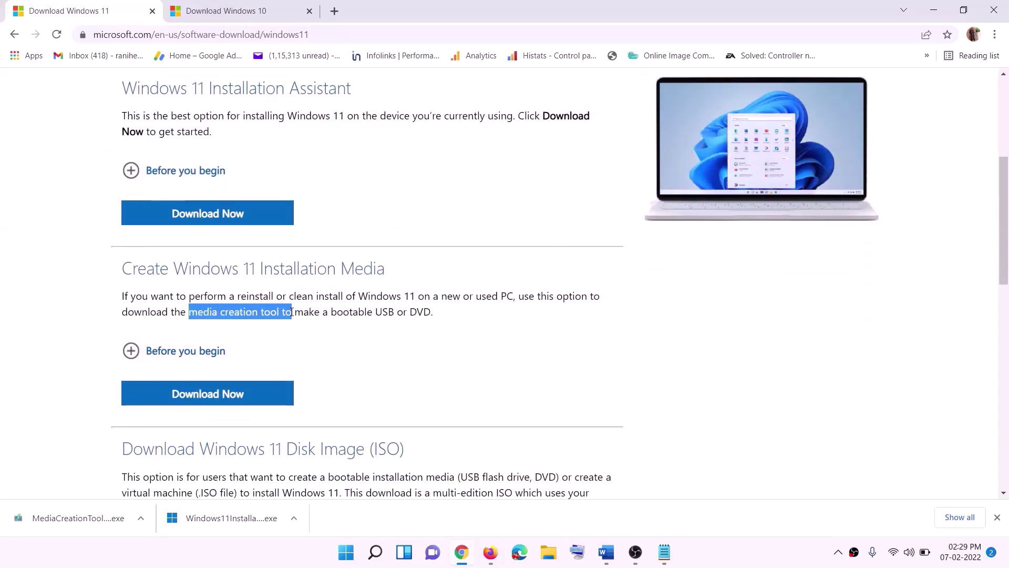
click(202, 400)
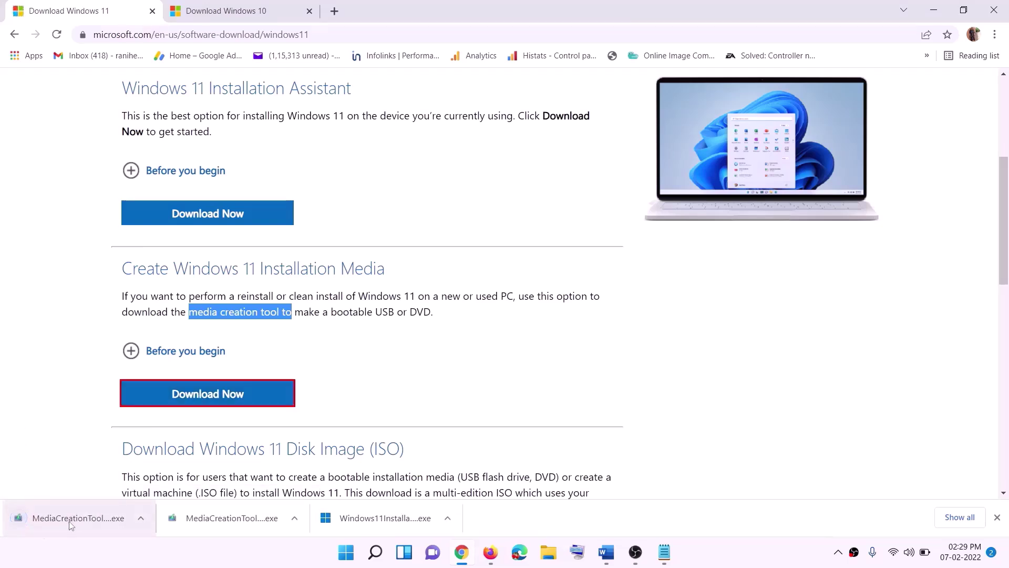
click(157, 505)
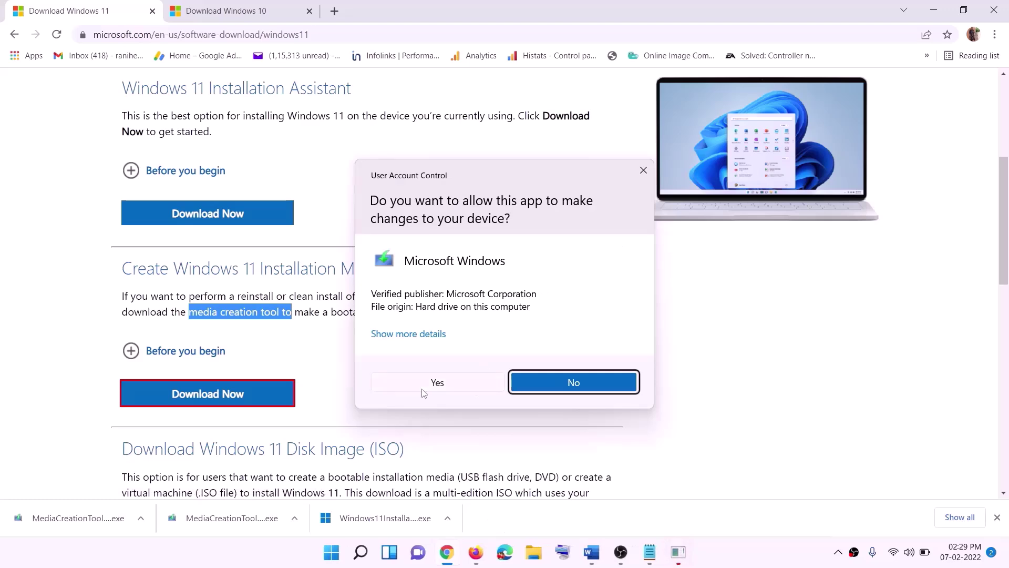
click(453, 383)
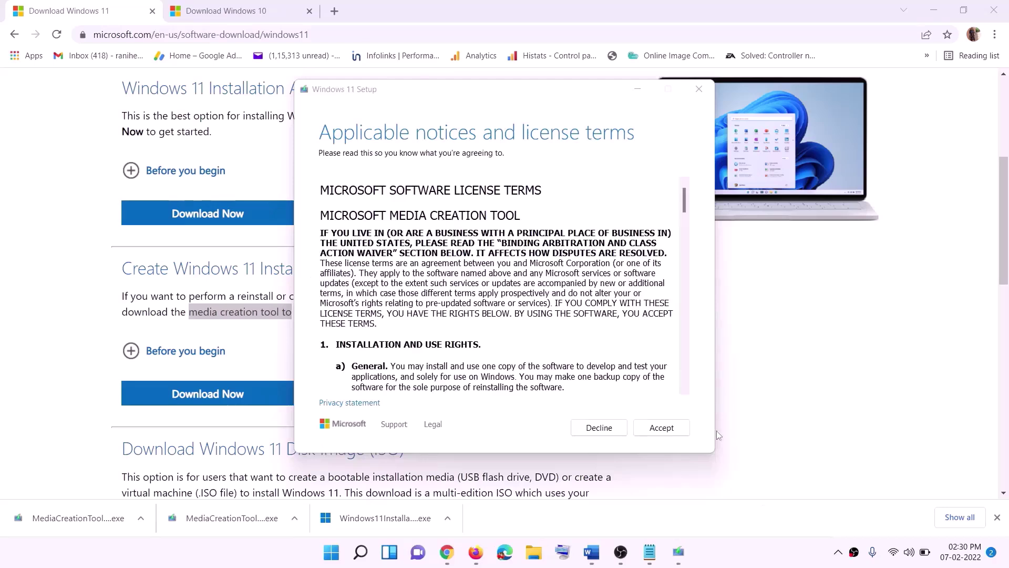
- Accept the license terms, keep the recommended language and edition, choose ISO file, and save it as Windows on the Desktop
click(661, 427)
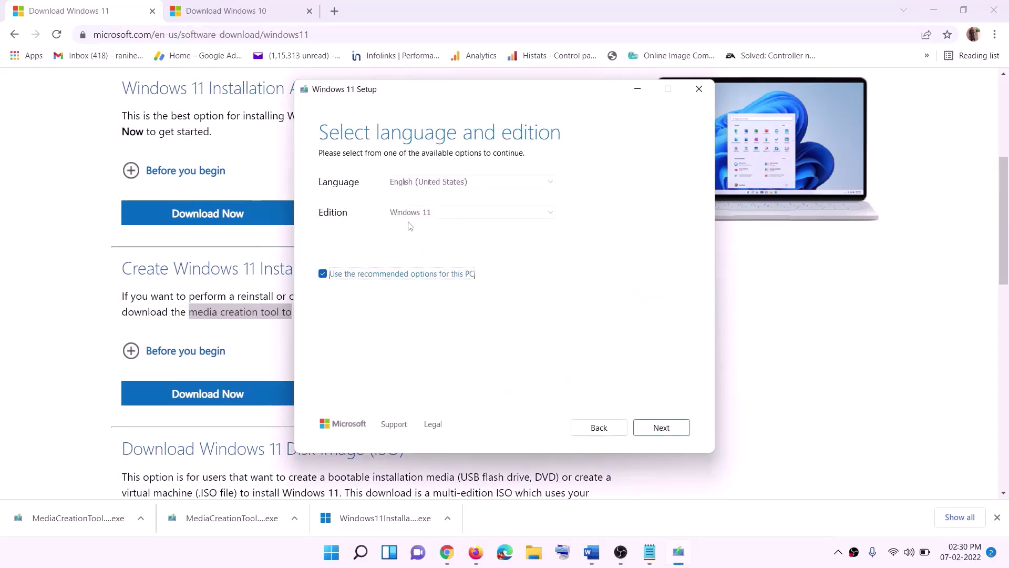
click(657, 427)
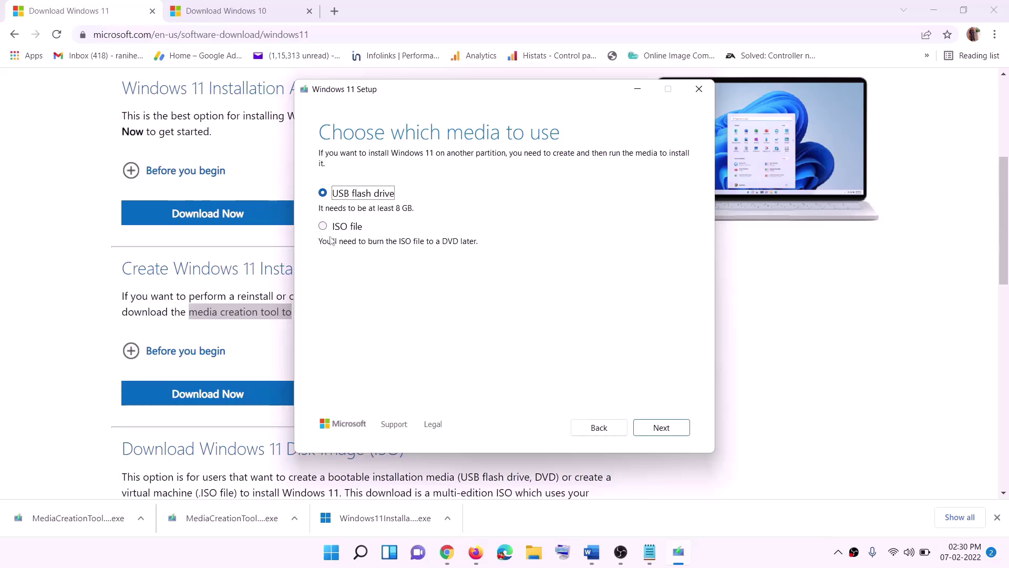
click(360, 227)
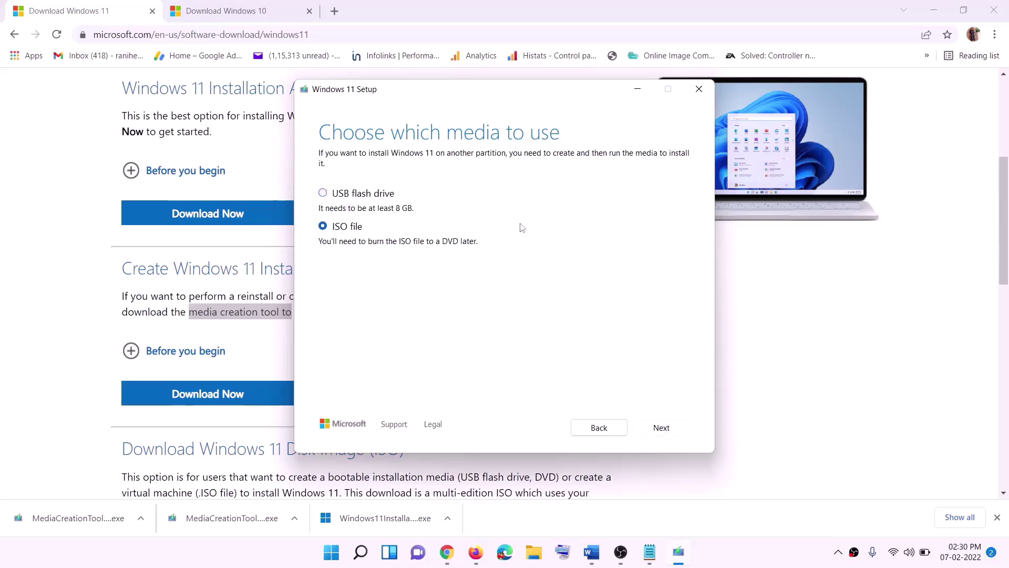
key(Return)
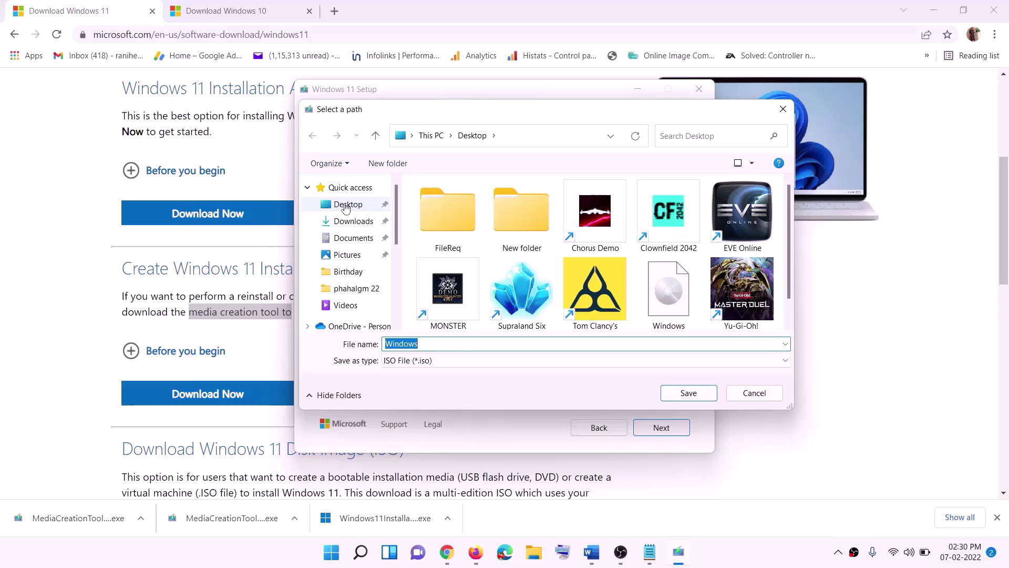
click(346, 209)
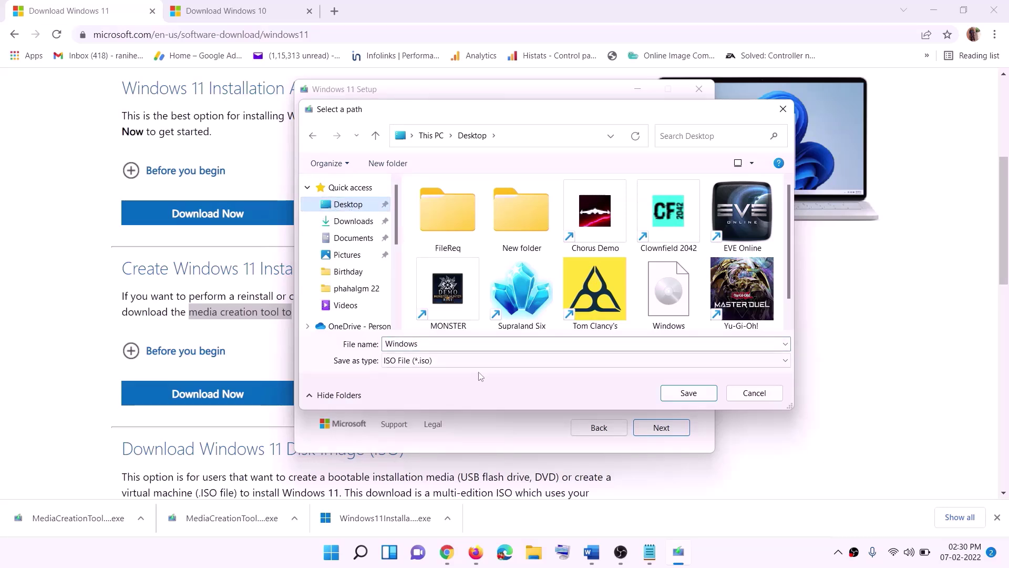
click(689, 394)
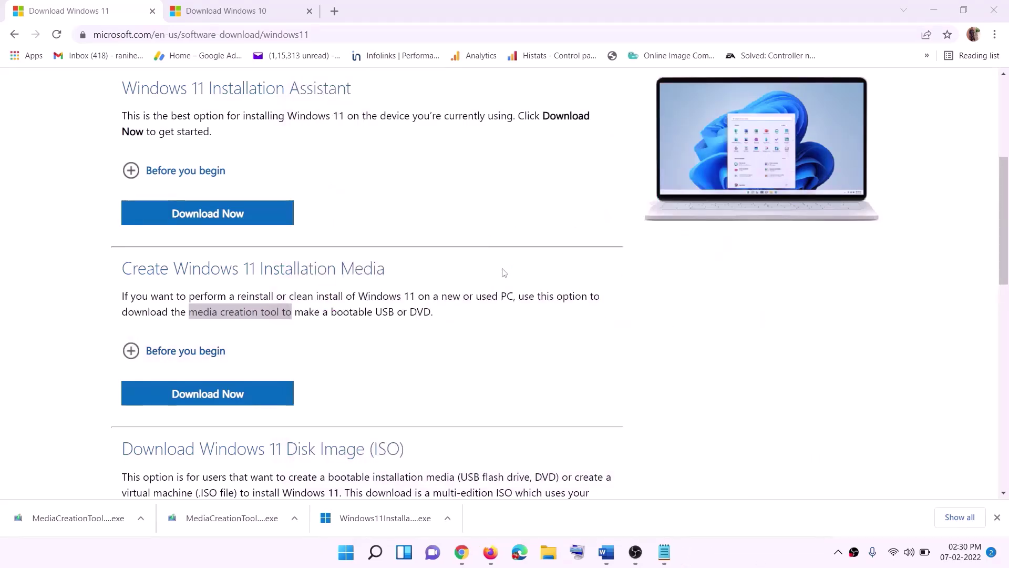
- Open the Windows ISO from the desktop, run its setup application with permission granted, and continue past the Install Windows 11 page
key(super+d)
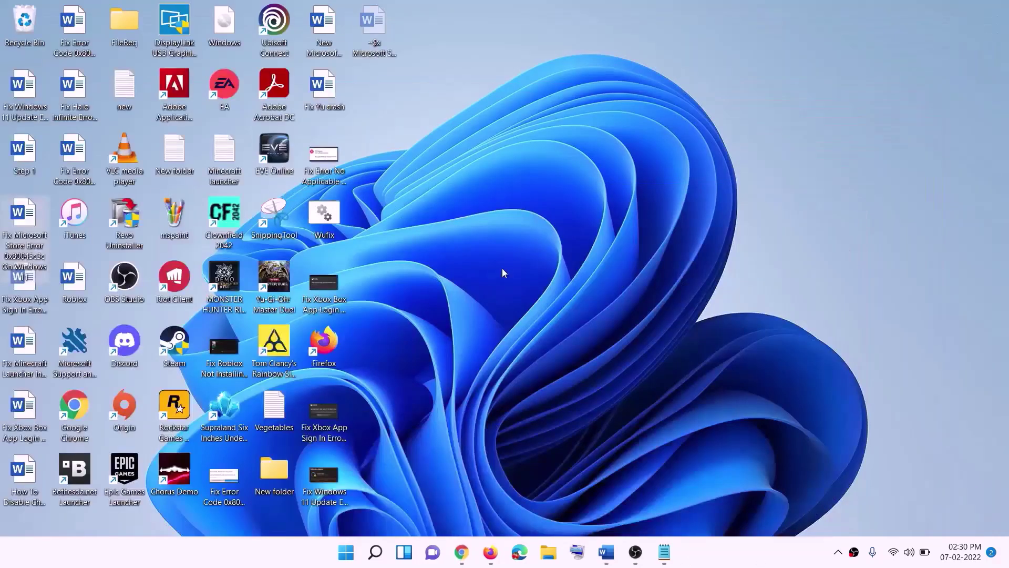
drag(241, 27, 326, 285)
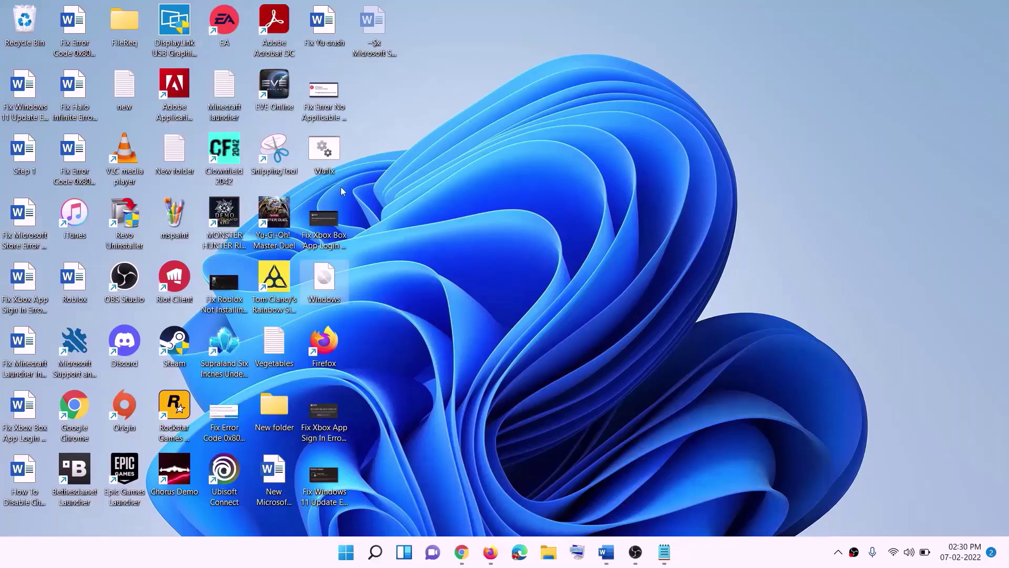
double_click(324, 281)
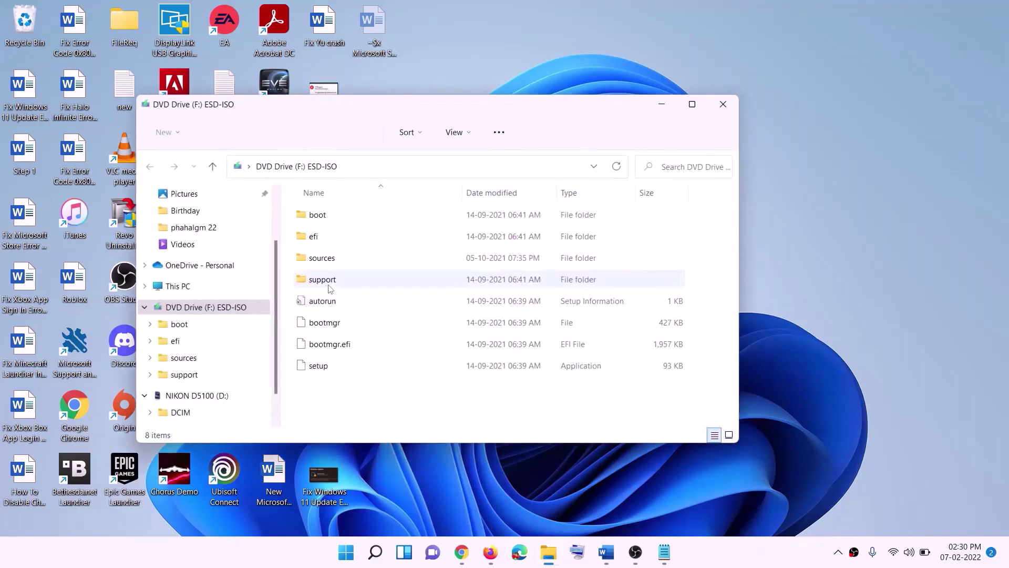
click(320, 370)
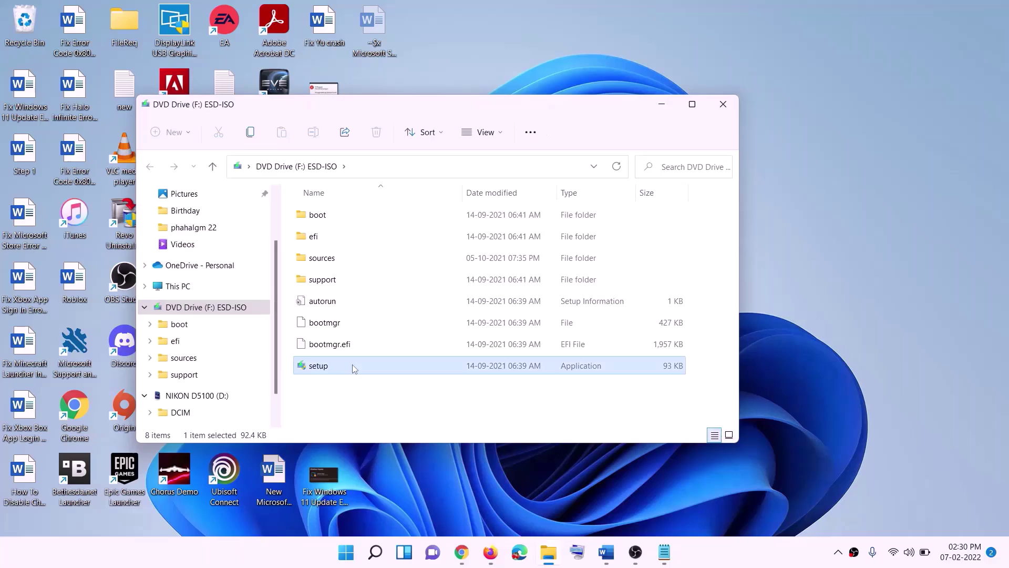
double_click(389, 368)
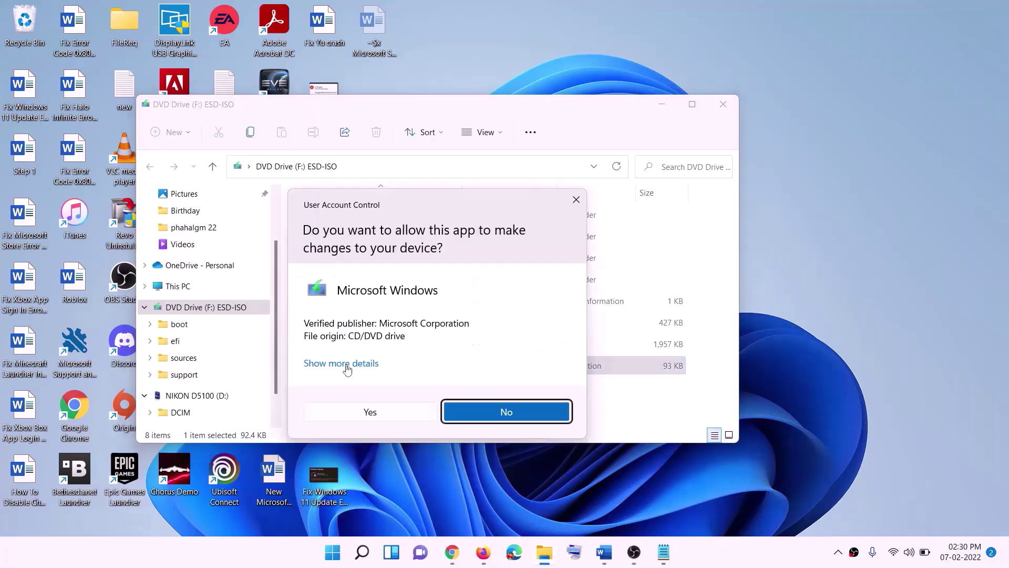
click(405, 412)
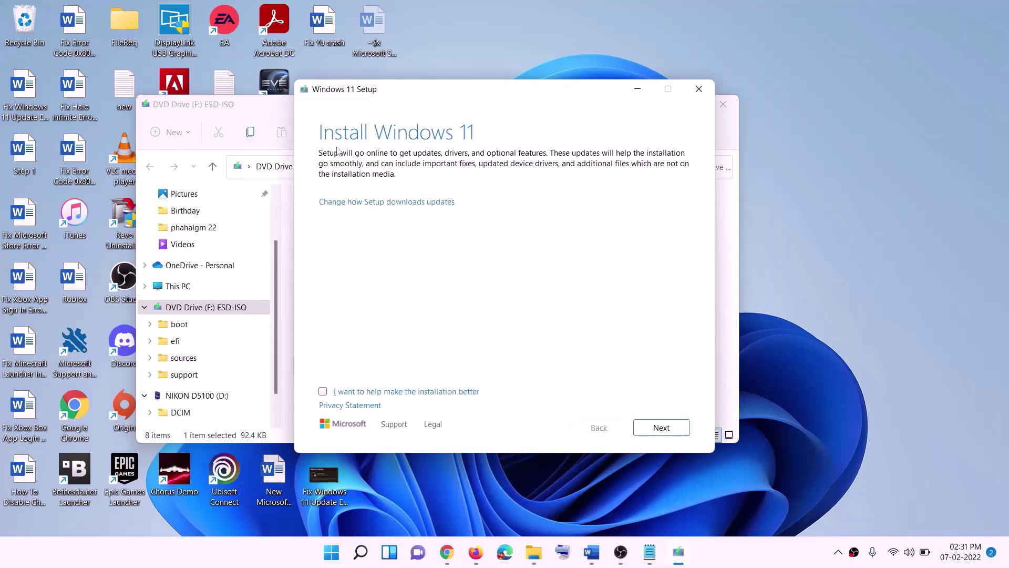
click(662, 428)
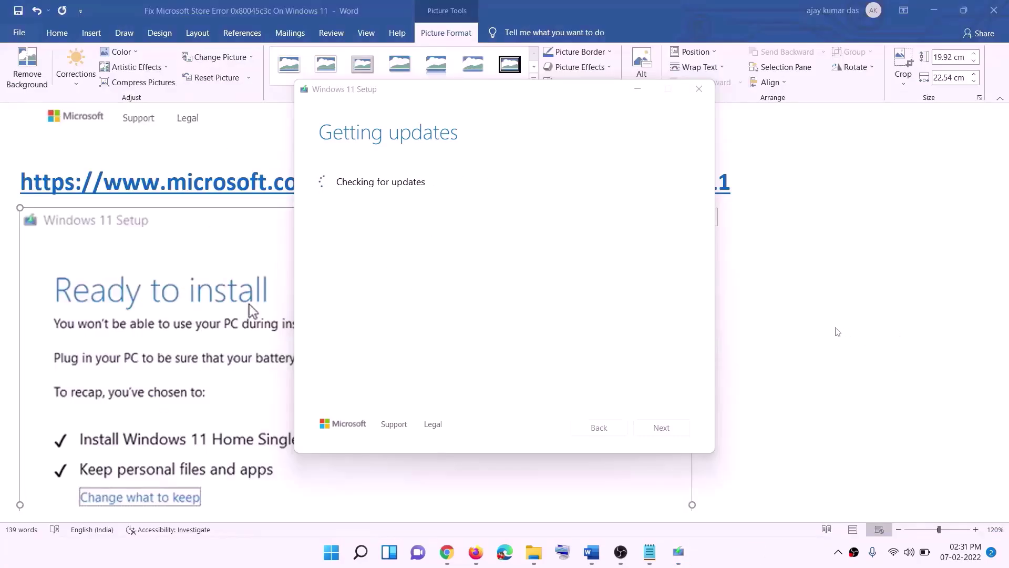
- Examine the Windows 11 Setup Ready to install screenshot in Word, including the Keep personal files and apps option and Install button
scroll(232, 254, down, 3)
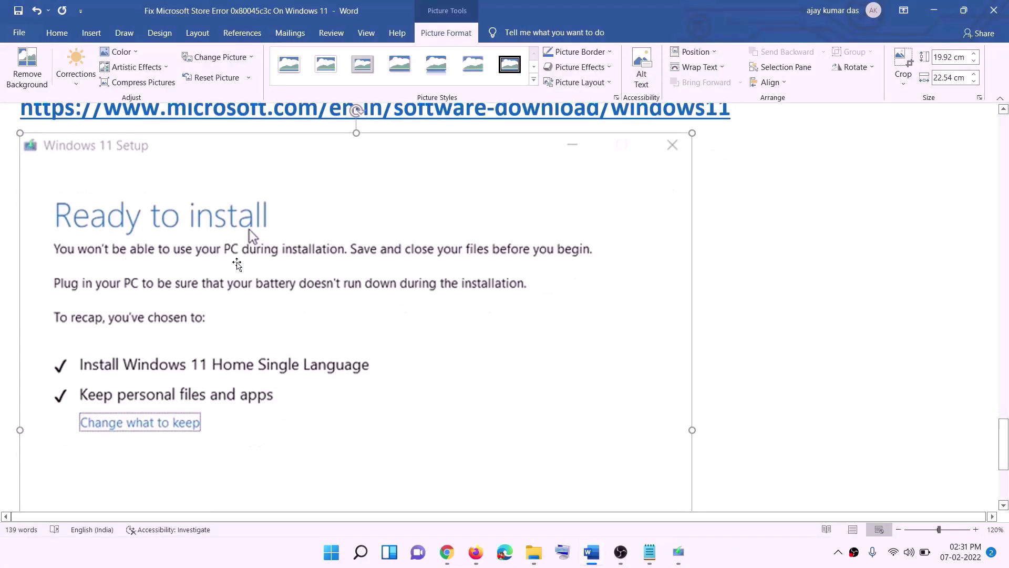
scroll(137, 287, down, 1)
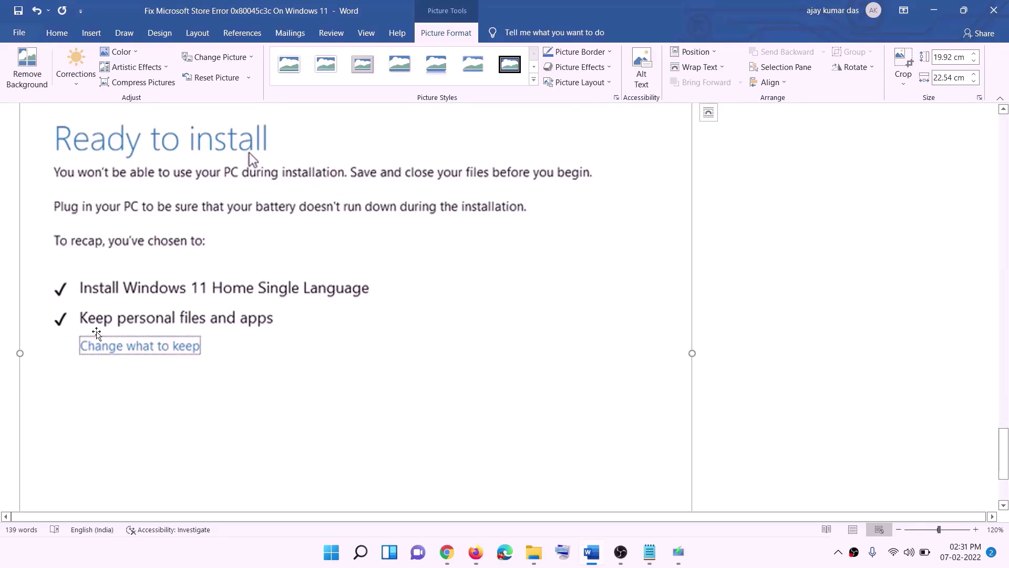
scroll(342, 328, down, 1)
scroll(375, 329, down, 3)
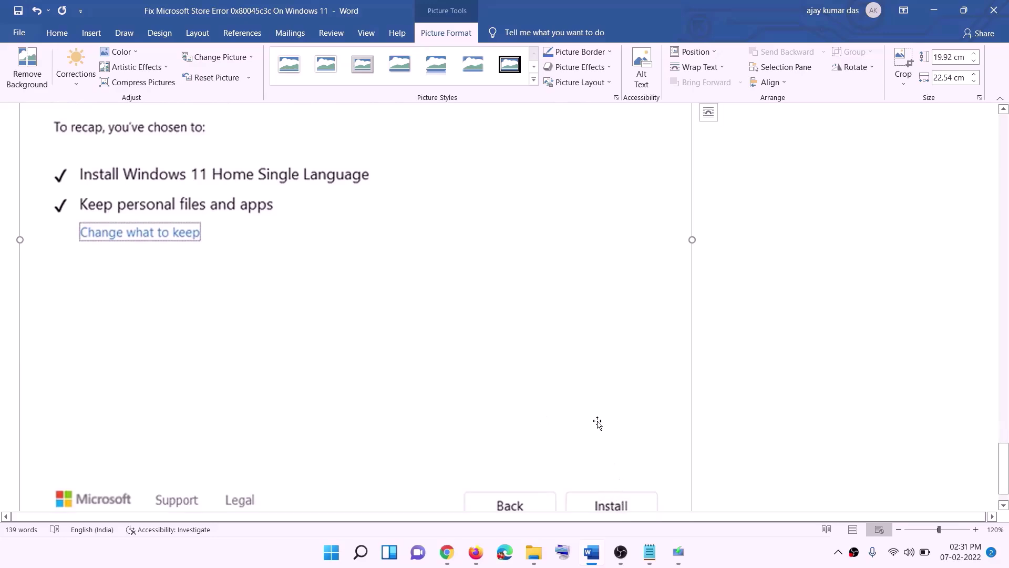
- Examine Step 11 in the Fix Microsoft Store Crashing document, covering the Windows 11/10 reset and the advice to create a backup first
scroll(536, 394, up, 6)
scroll(536, 394, up, 1)
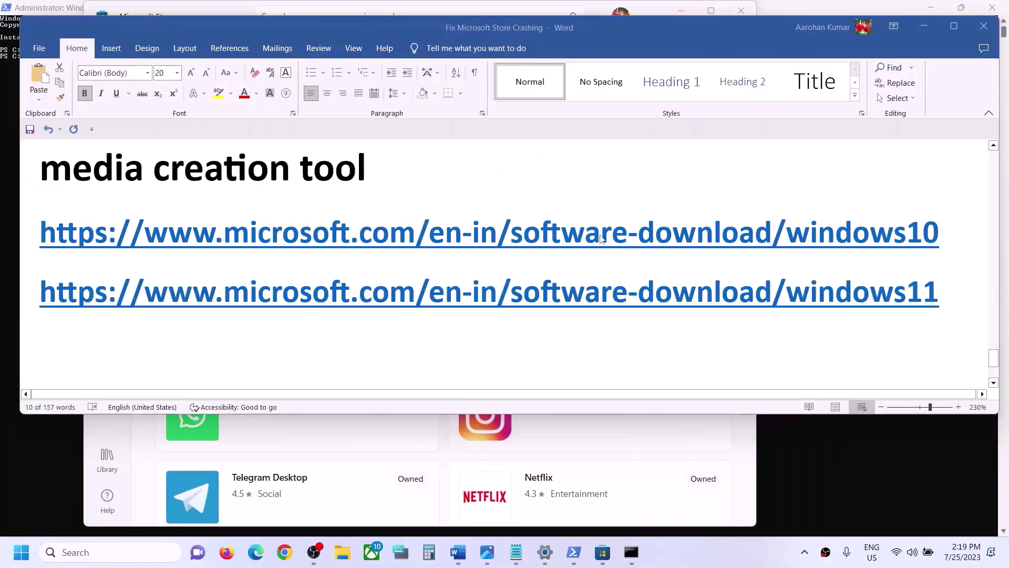
scroll(279, 302, down, 4)
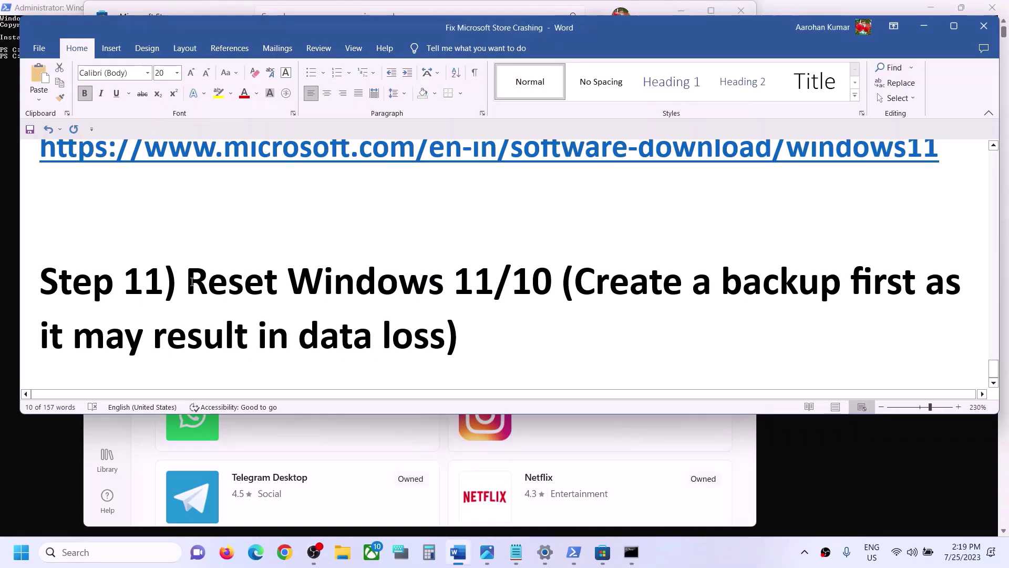
drag(188, 284, 537, 285)
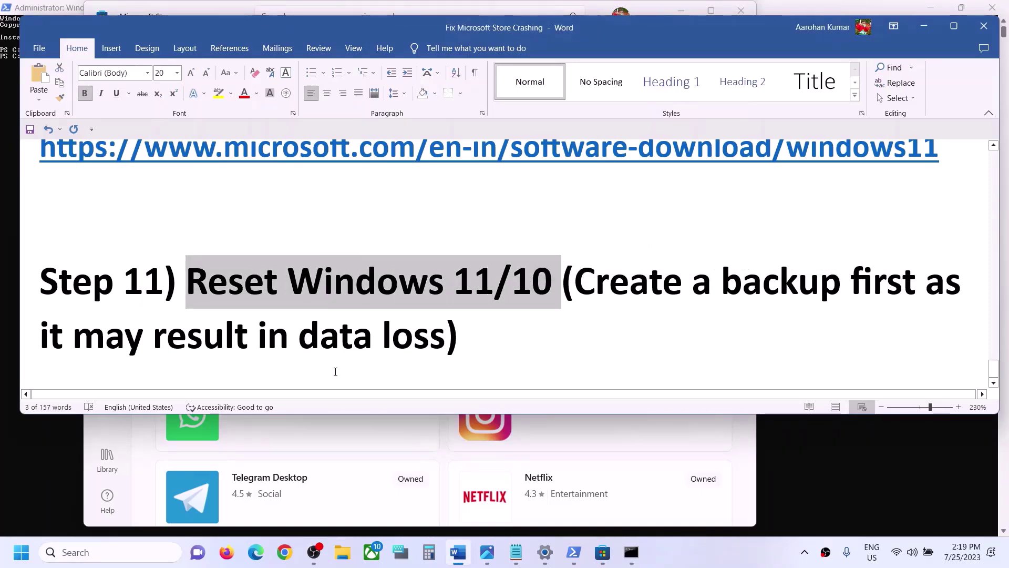
click(356, 284)
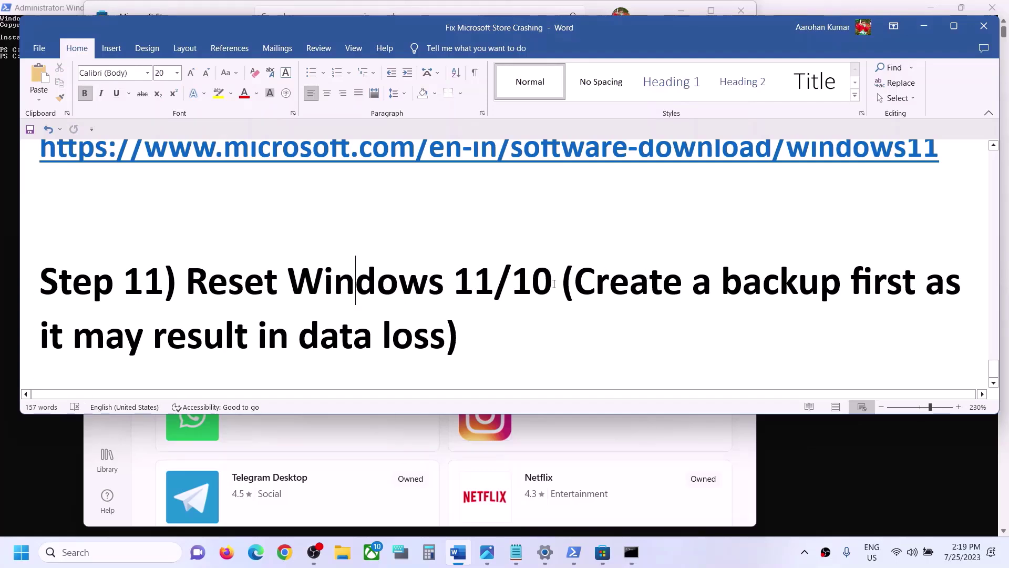
drag(187, 281, 368, 339)
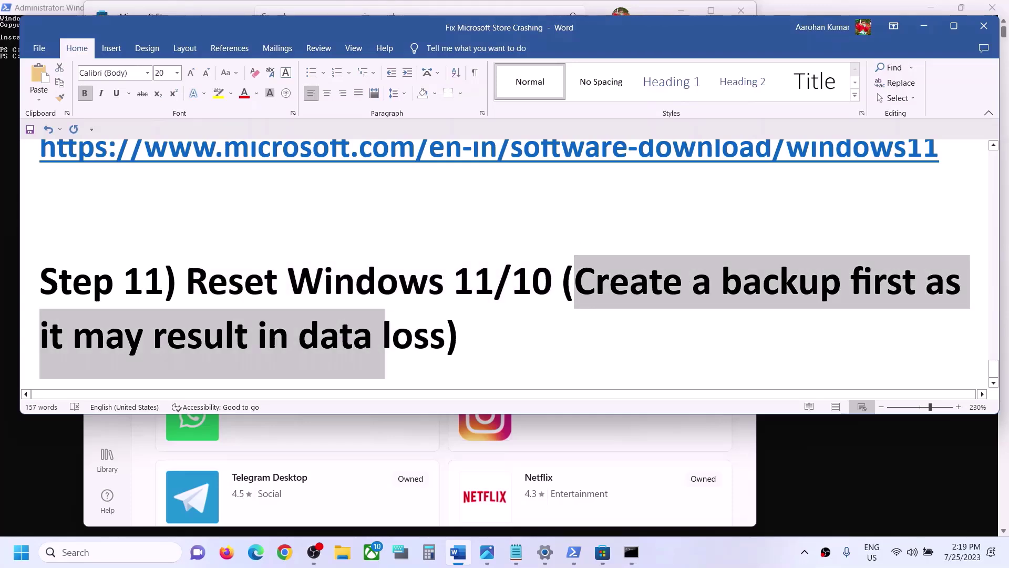
drag(275, 341, 444, 341)
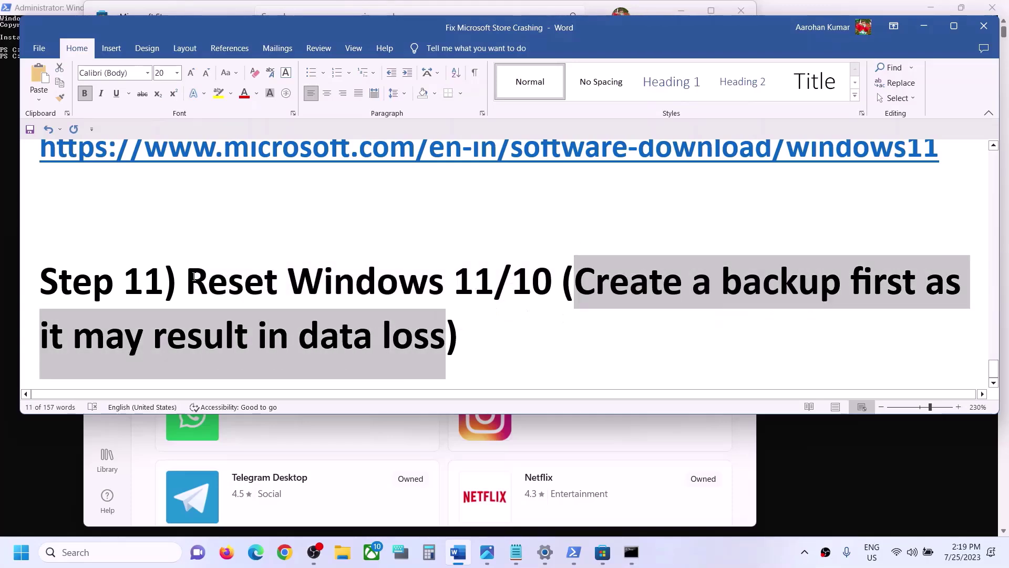
drag(194, 276, 449, 297)
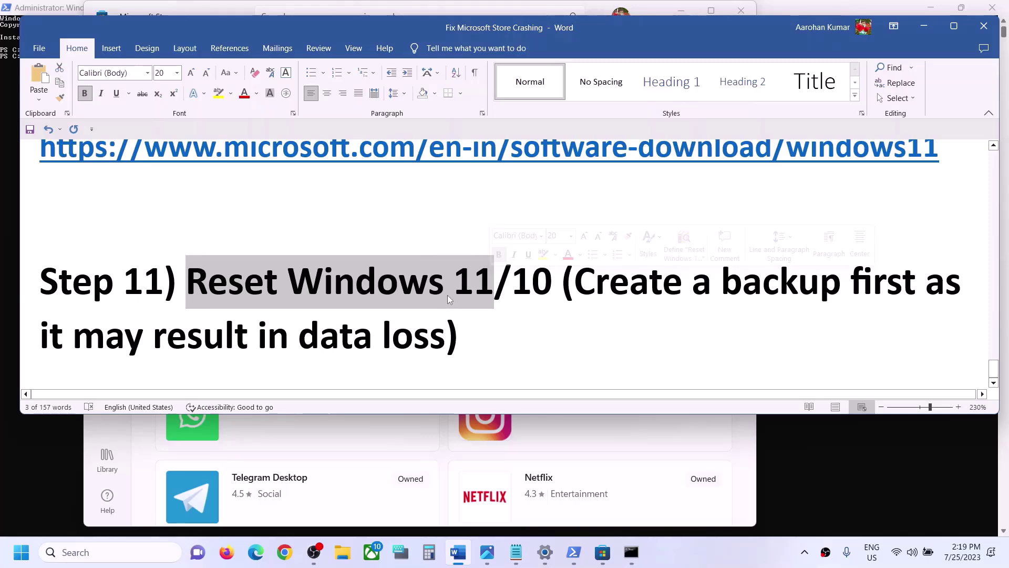
- Switch to Settings, open Recovery from Windows Update's advanced options, and start Reset this PC with Keep my files
key(alt+Tab)
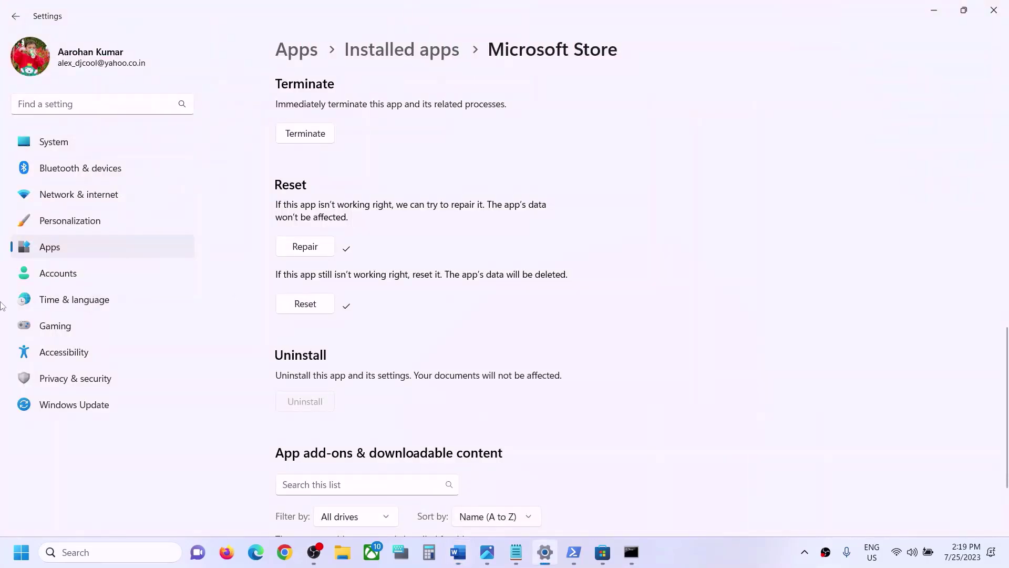
click(79, 416)
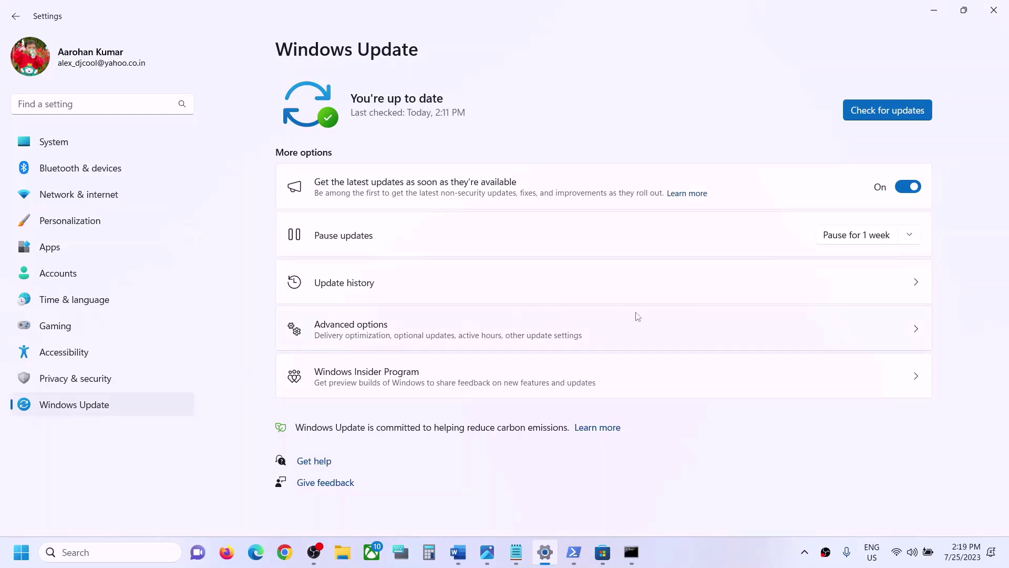
click(383, 333)
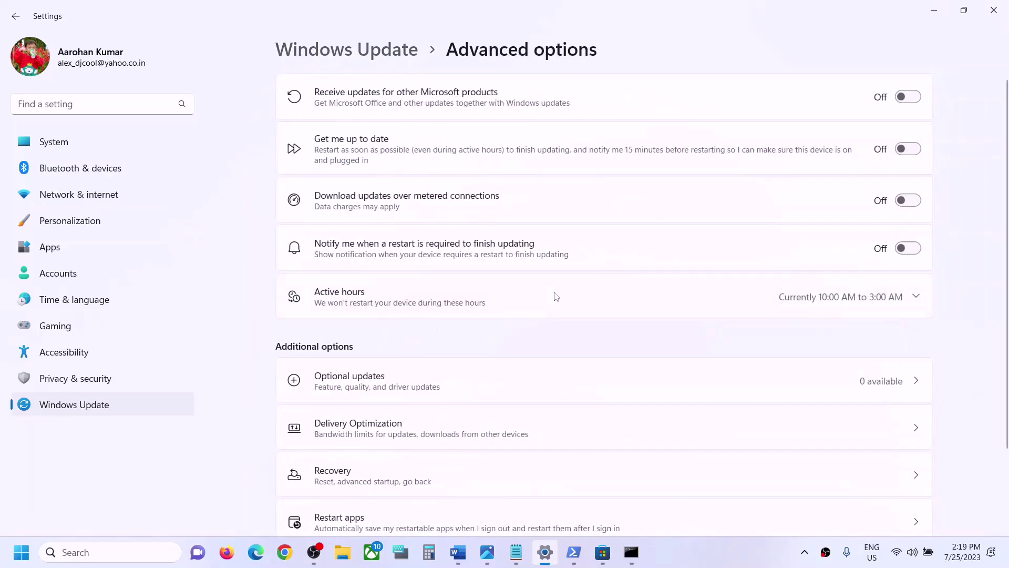
scroll(484, 329, down, 2)
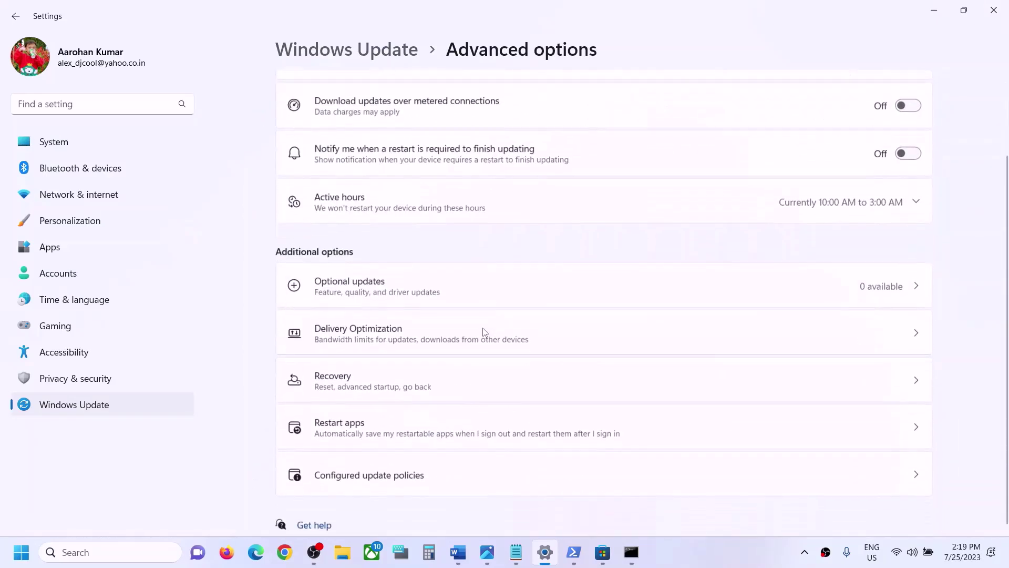
click(373, 383)
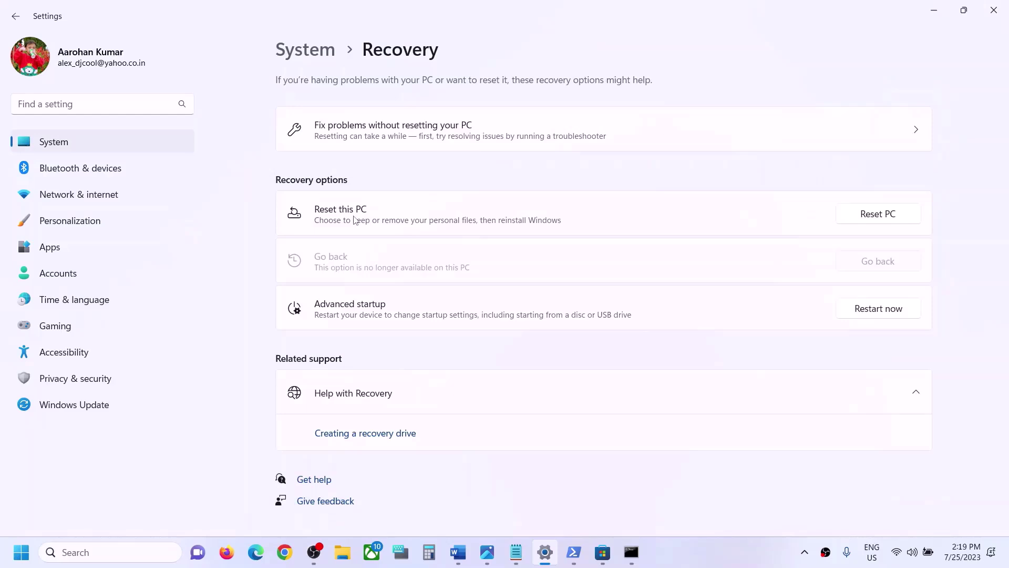
click(884, 215)
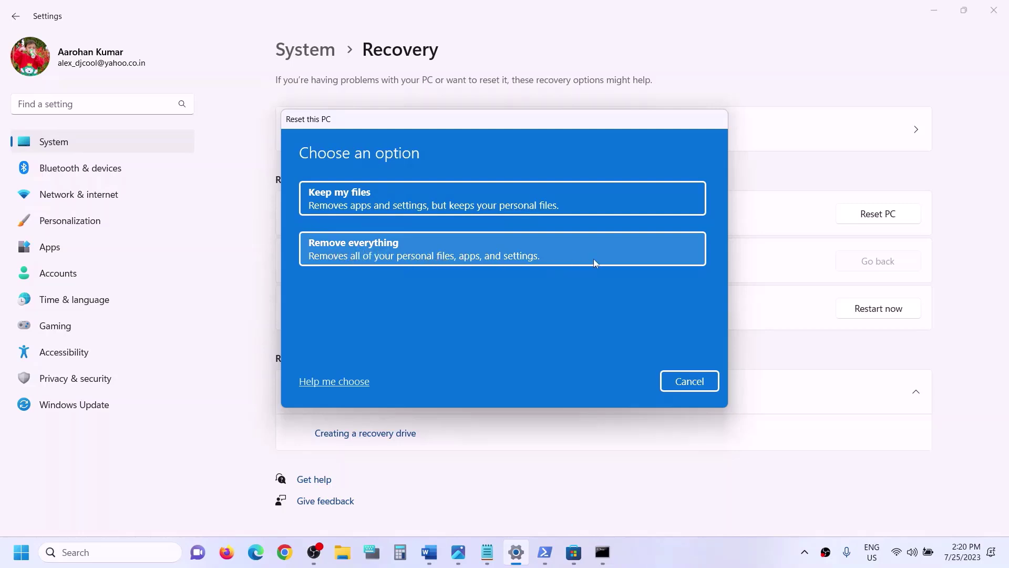
click(383, 196)
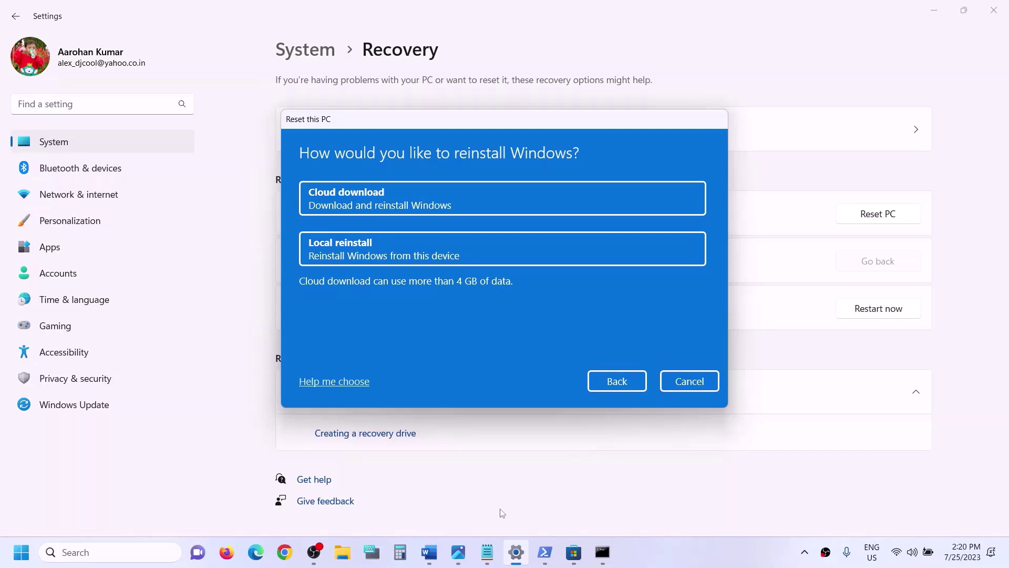
- Switch to Microsoft Store and maximize its window on the Home page
mouse_move(545, 552)
mouse_move(586, 523)
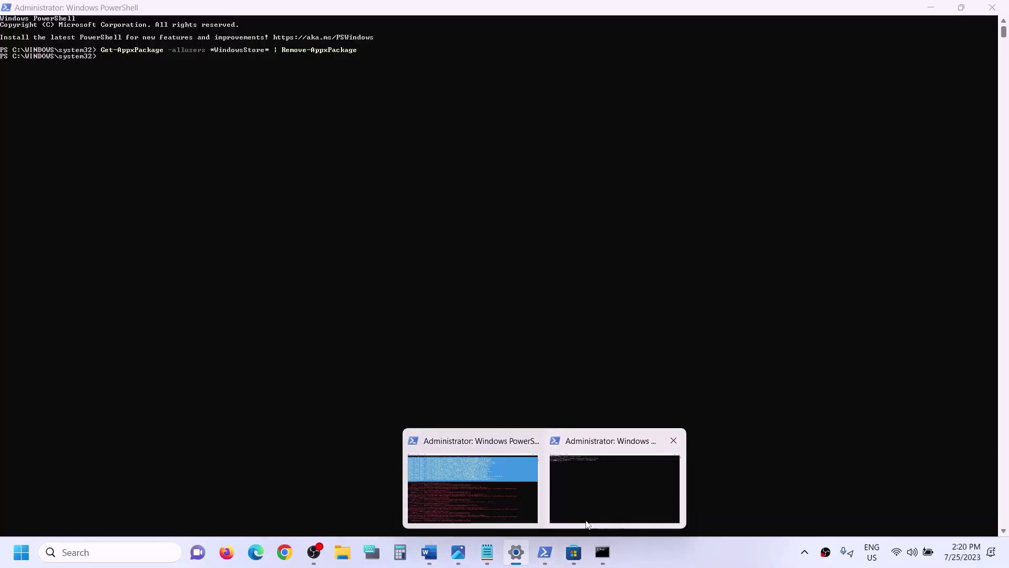
click(573, 552)
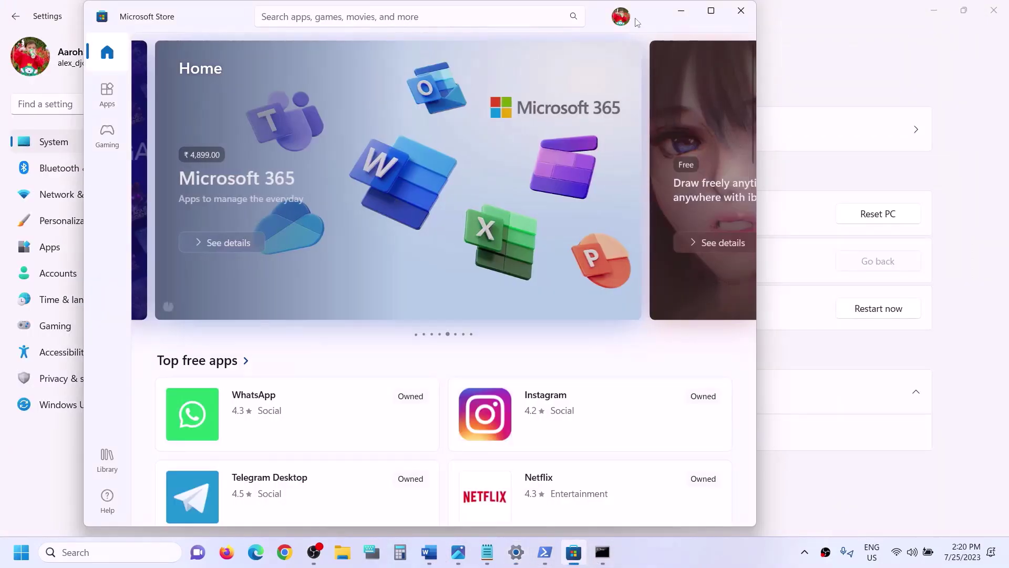
click(711, 11)
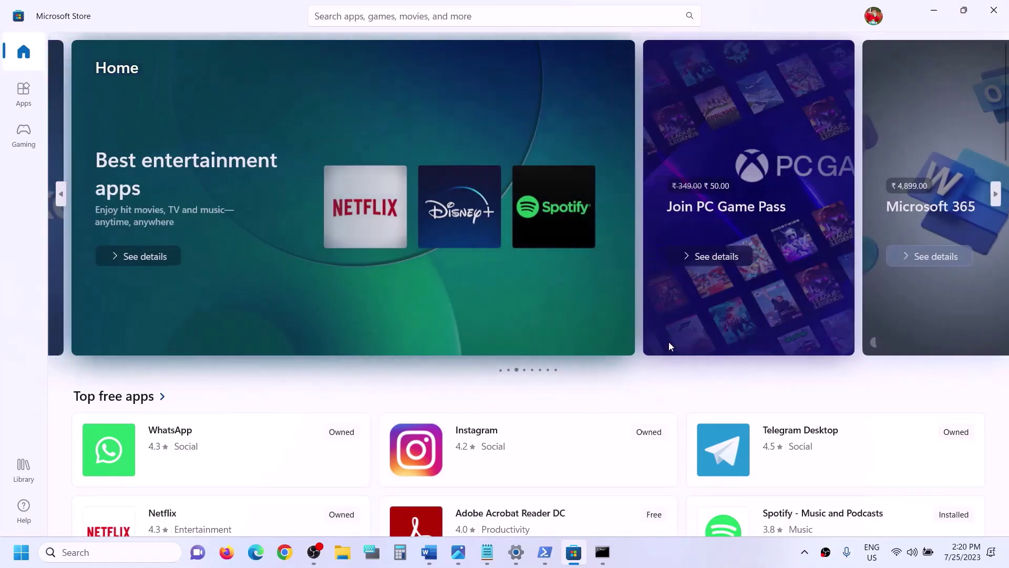
click(711, 560)
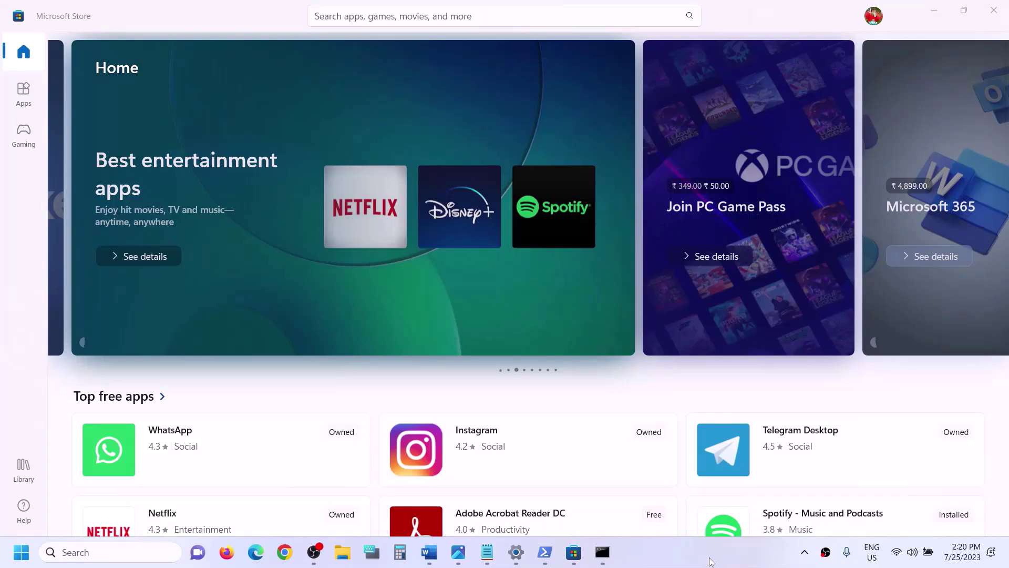